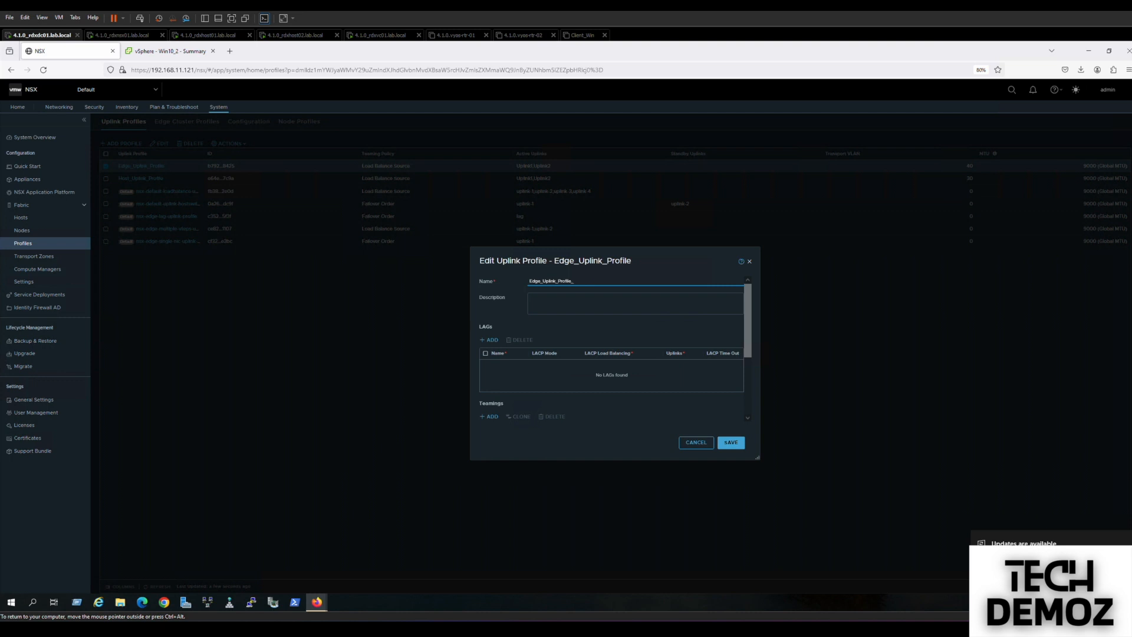
Add a failover-order teaming VLAN80 with Uplink1 active to Edge_Uplink_Profile.
left_click_drag(744, 335, 744, 384)
left_click(490, 335)
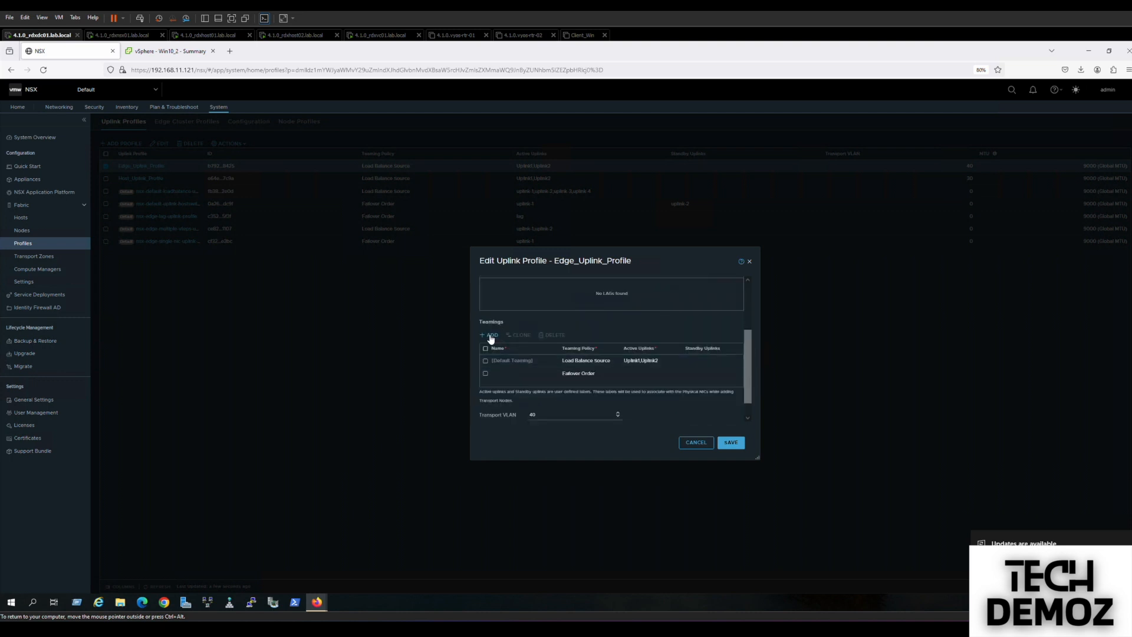
left_click(510, 374)
type("VLAN890")
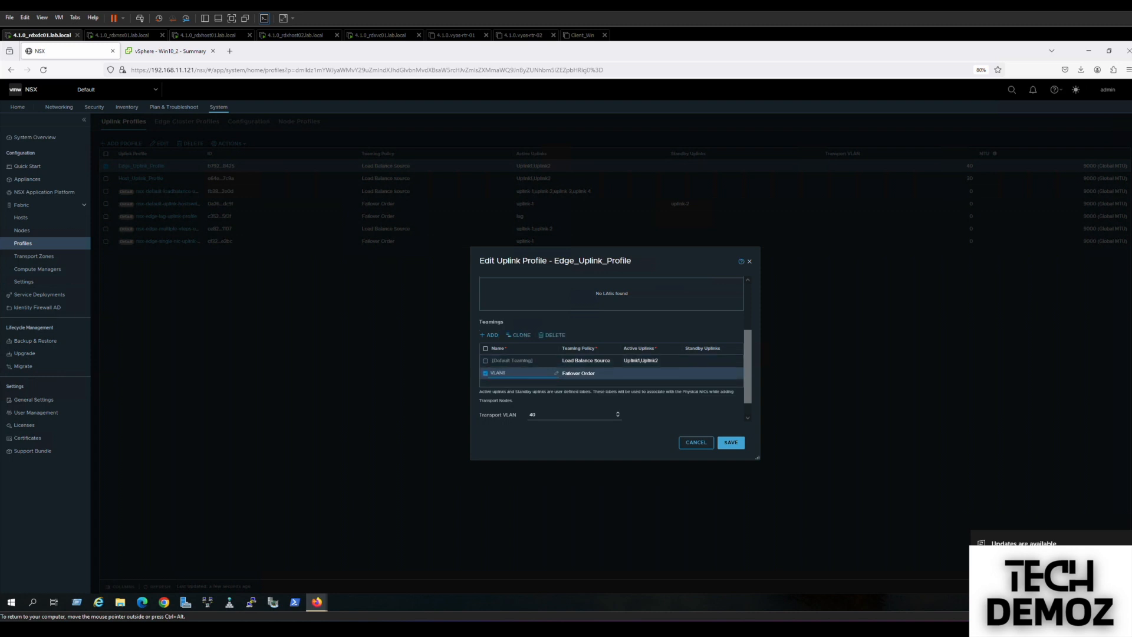
left_click(631, 371)
left_click(679, 372)
Add teaming VLAN90 with Uplink2 active and save the uplink profile.
left_click(489, 334)
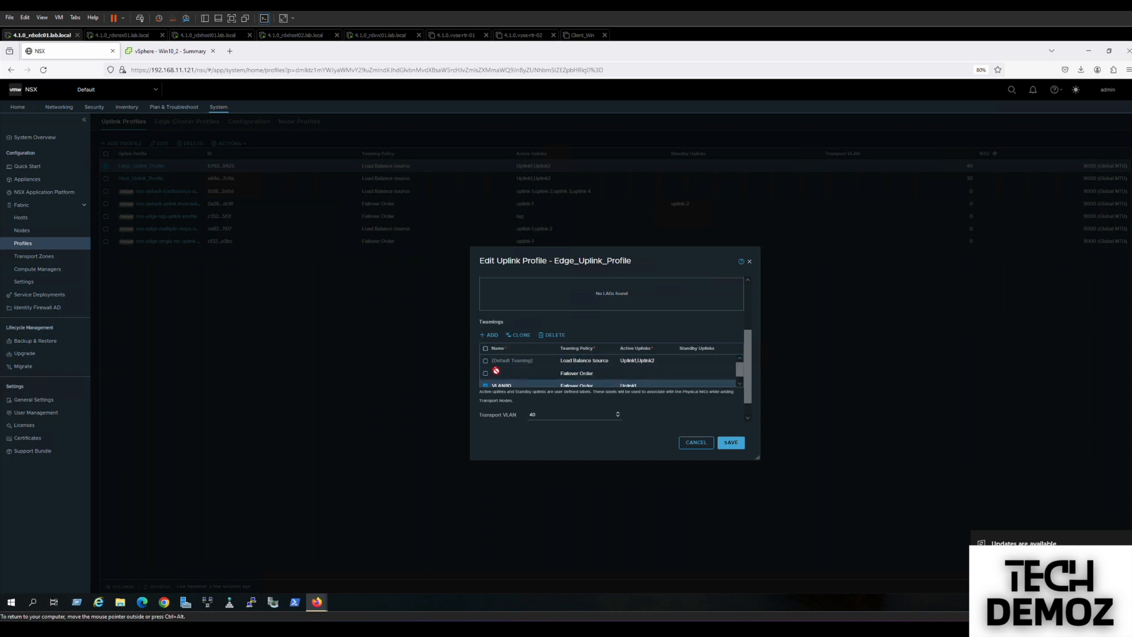
left_click(498, 373)
type("VLAN")
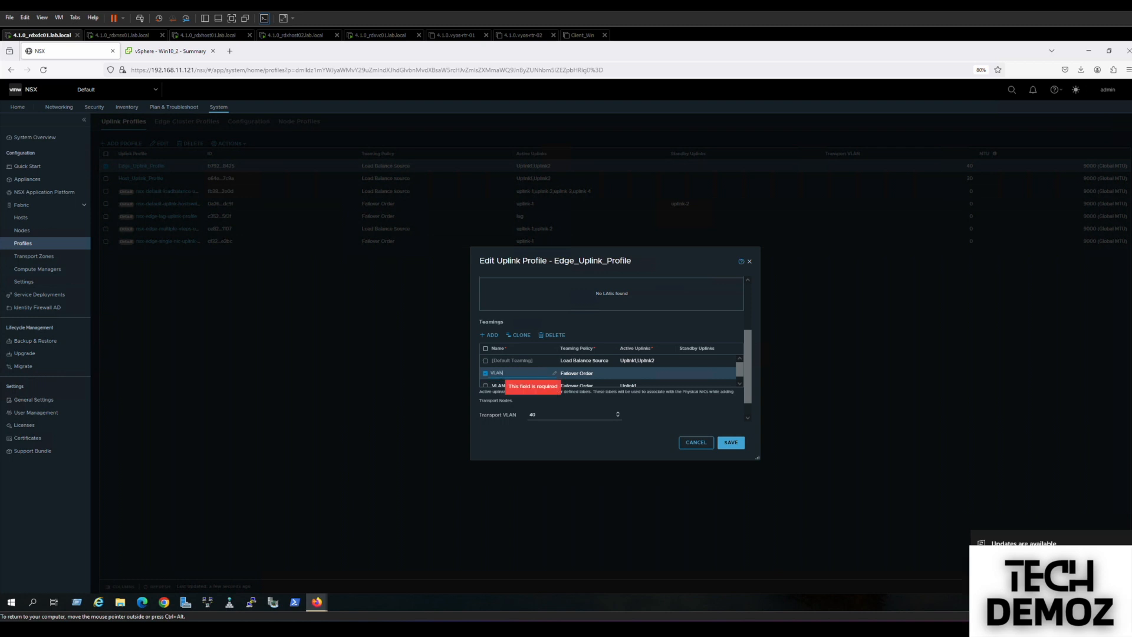
left_click(643, 372)
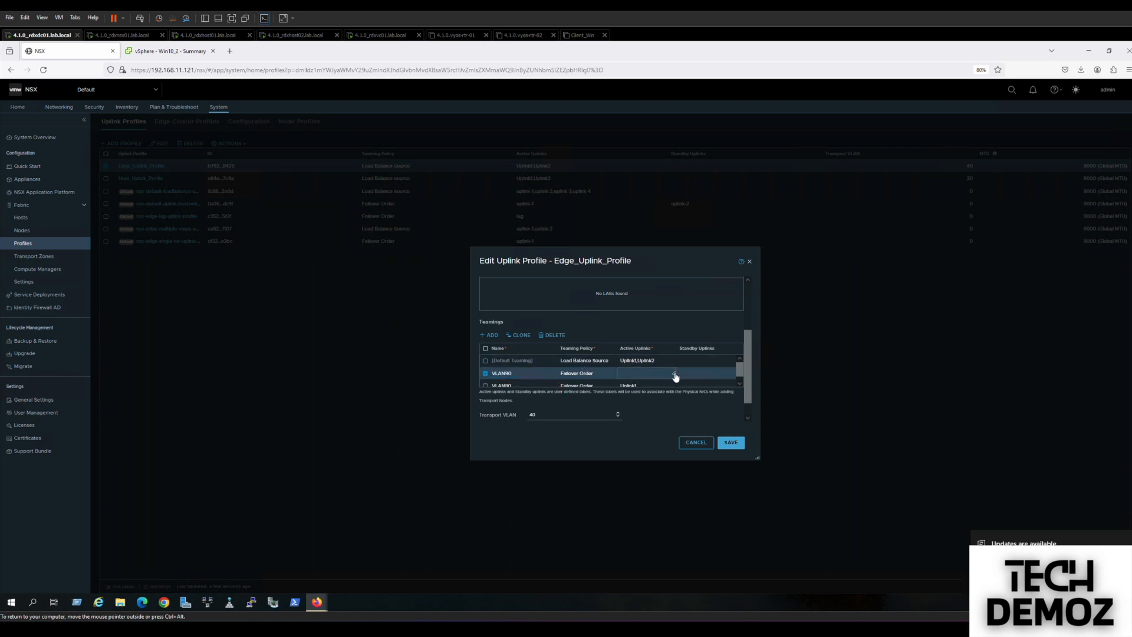
left_click(674, 373)
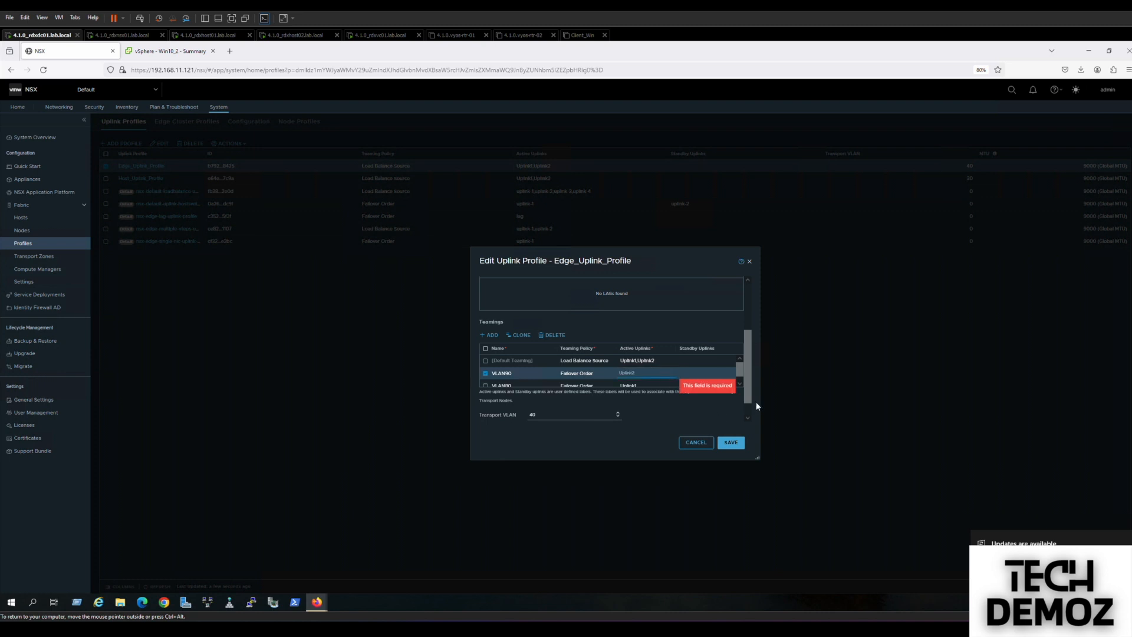
left_click(739, 383)
left_click(735, 443)
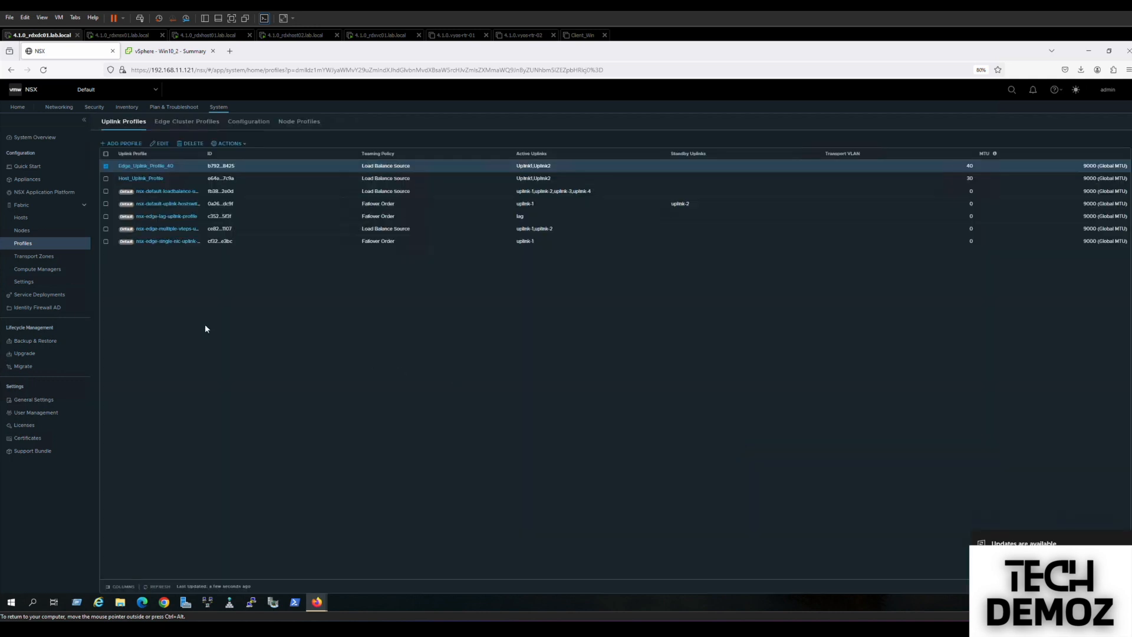
From the transport zone list, start a new VLAN transport zone named Edge_TZ.
left_click(43, 260)
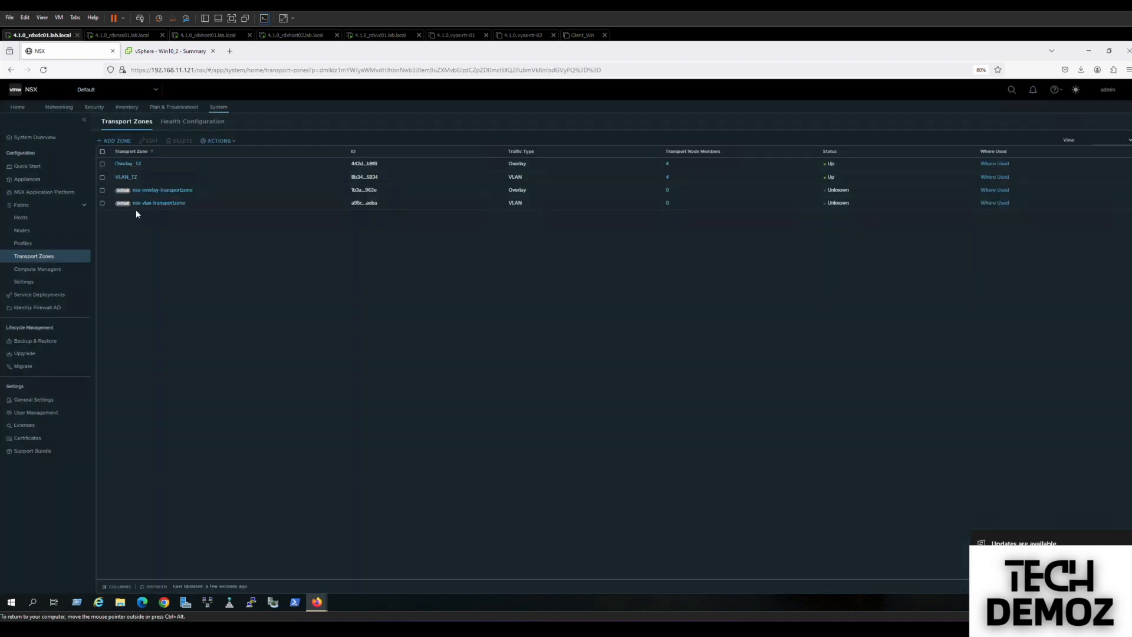
left_click(667, 177)
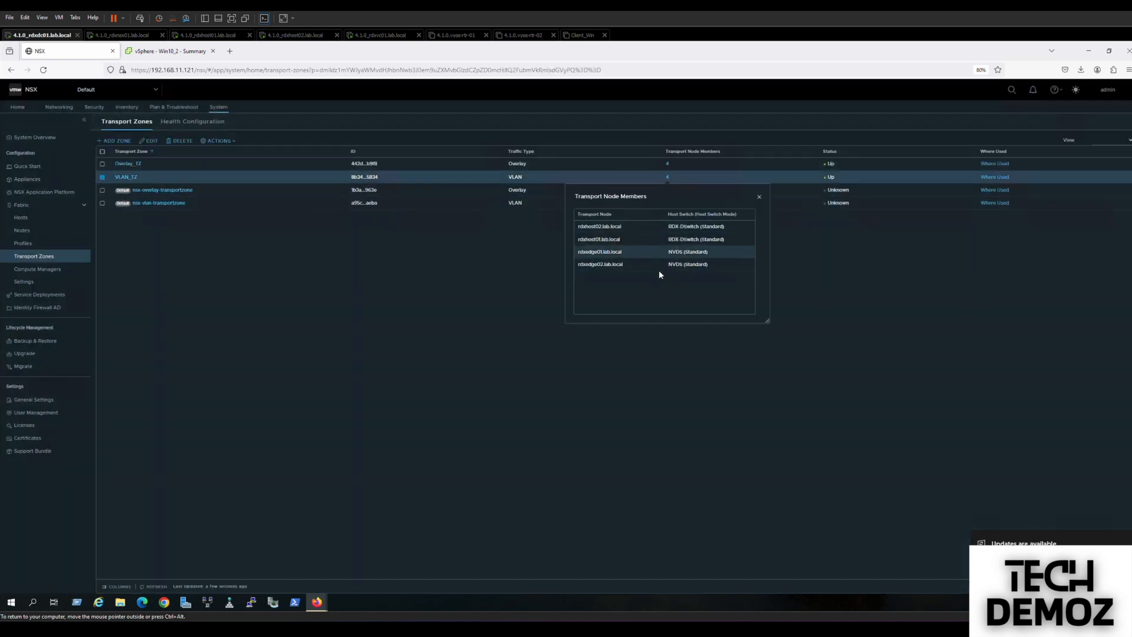
left_click(115, 141)
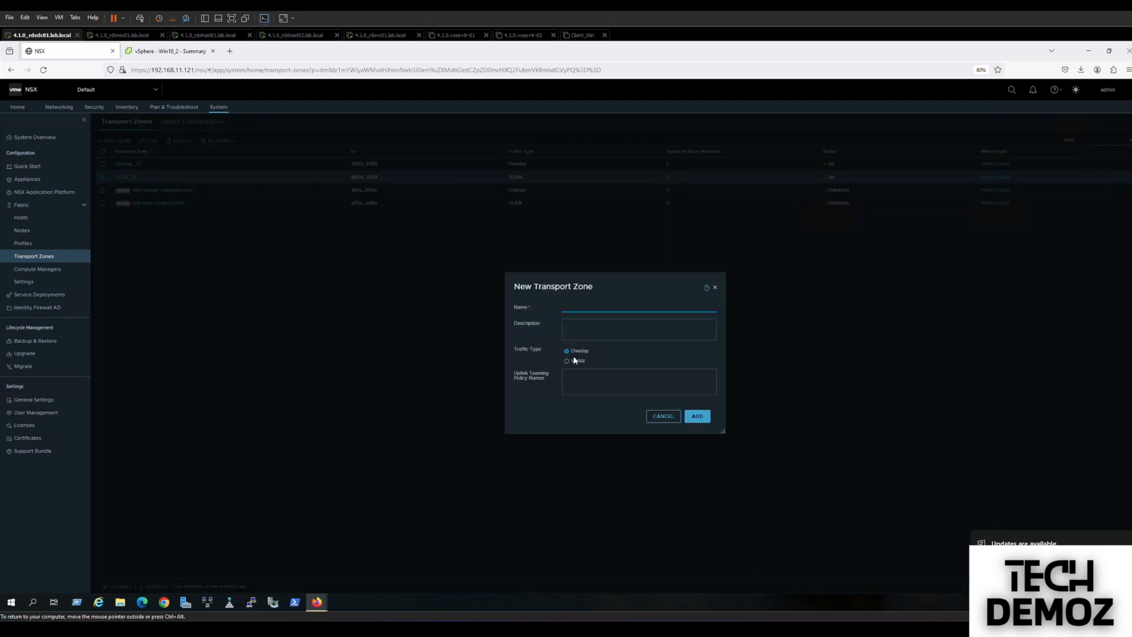
left_click(567, 302)
left_click(568, 304)
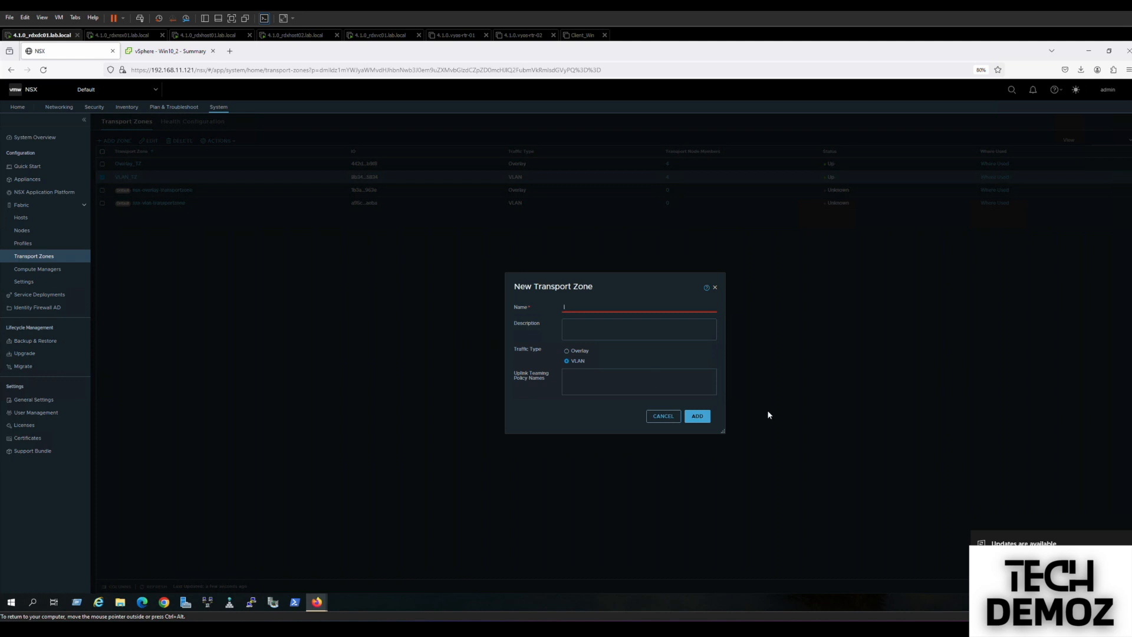
type("EDDDDDDDDDDDDD")
key("BackSpace")
key("BackSpace")
key("BackSpace")
key("BackSpace")
key("BackSpace")
key("BackSpace")
key("BackSpace")
key("BackSpace")
key("BackSpace")
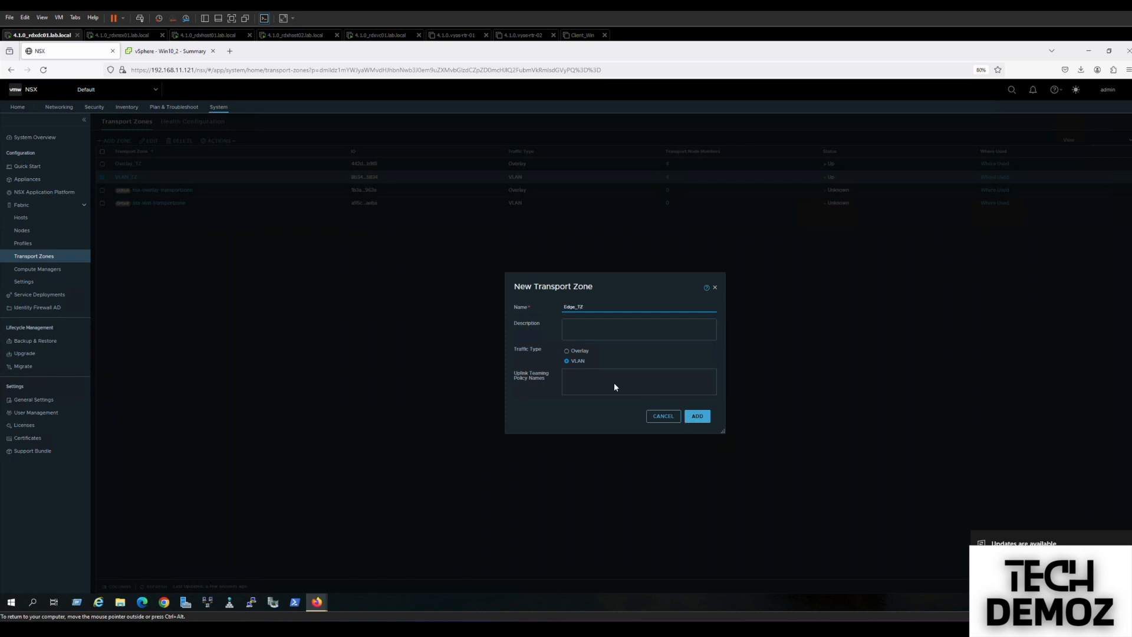
Enter uplink teaming policy names VLAN80 and VLAN90 and create the Edge_TZ zone.
left_click(576, 375)
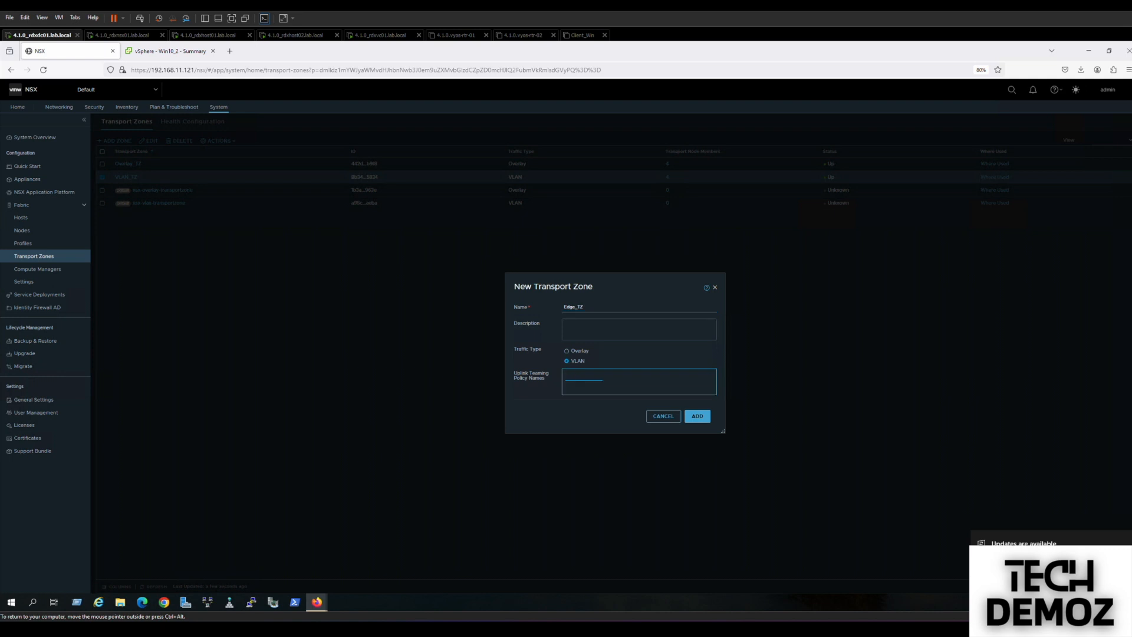
type("VLAN80")
key("Return")
type("VLAN90")
key("Return")
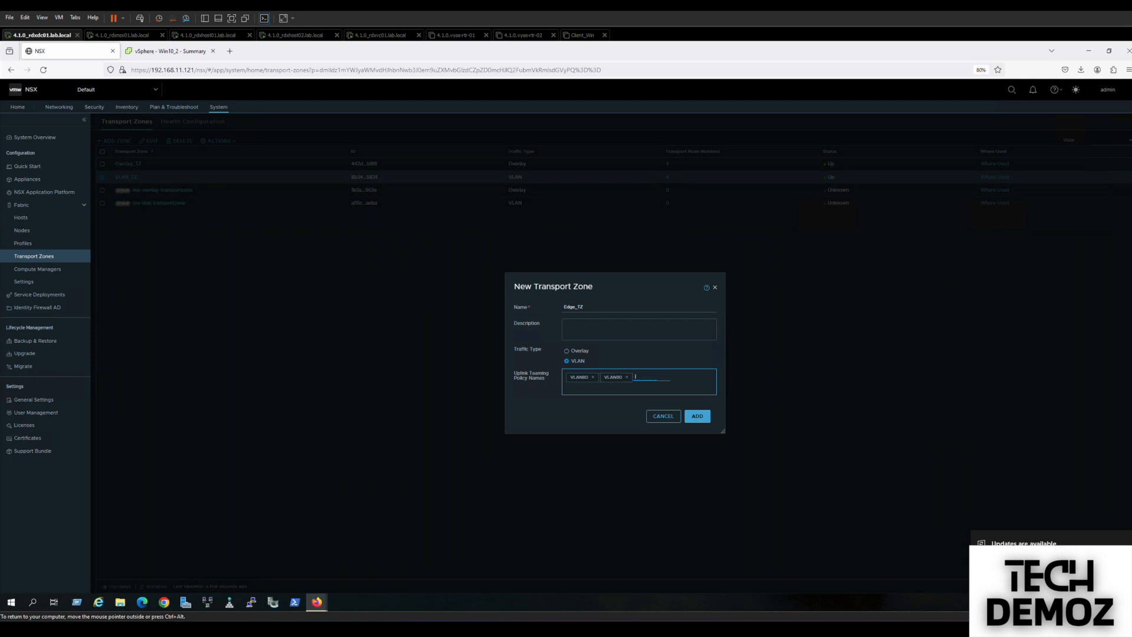
left_click(692, 416)
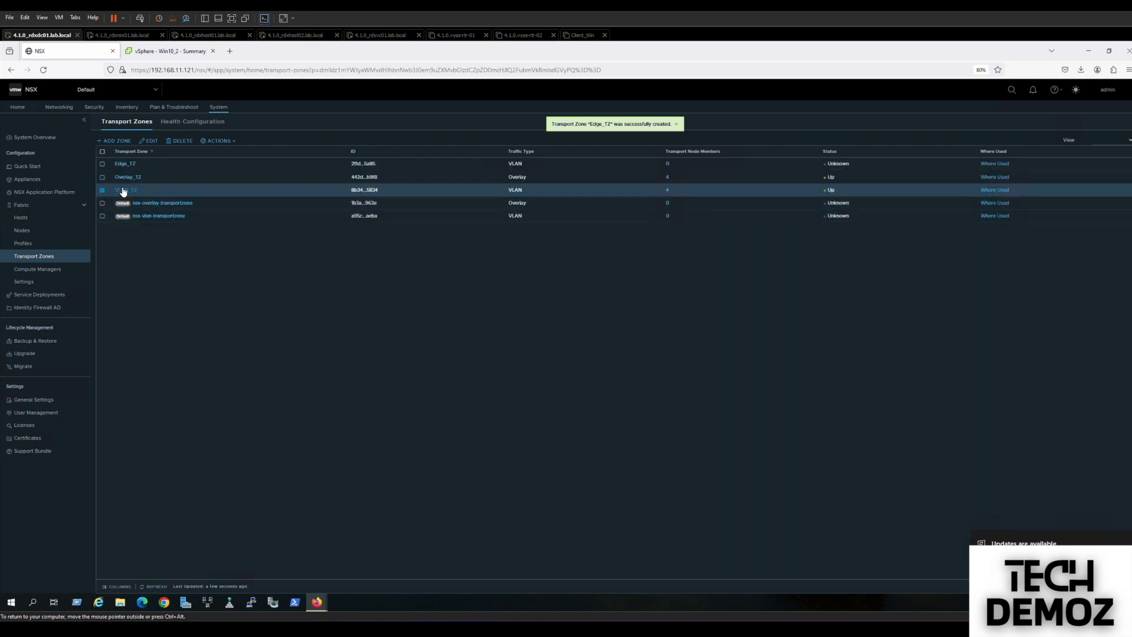
left_click(102, 190)
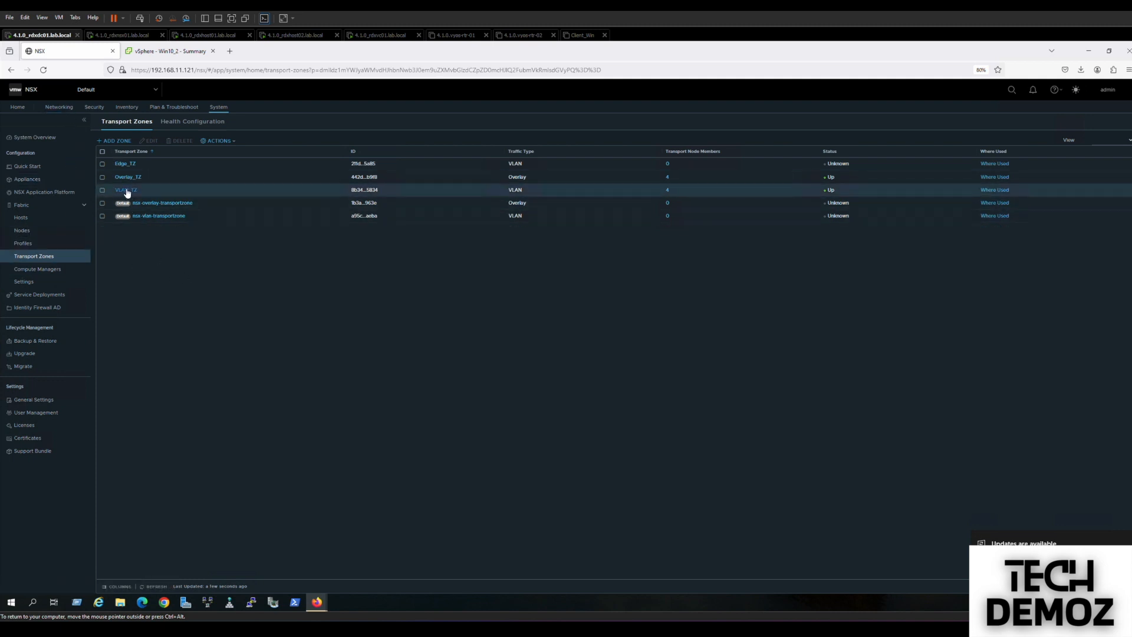
Edit edge node rdxedge01.lab.local and remove VLAN_TZ from its transport zones.
left_click(25, 231)
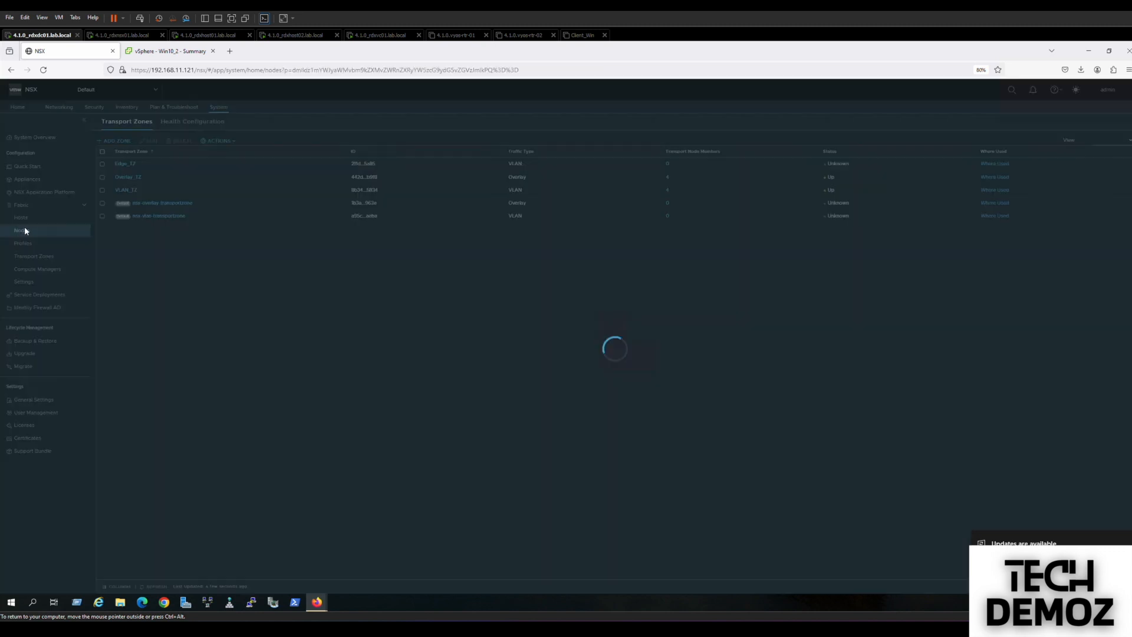
left_click(102, 165)
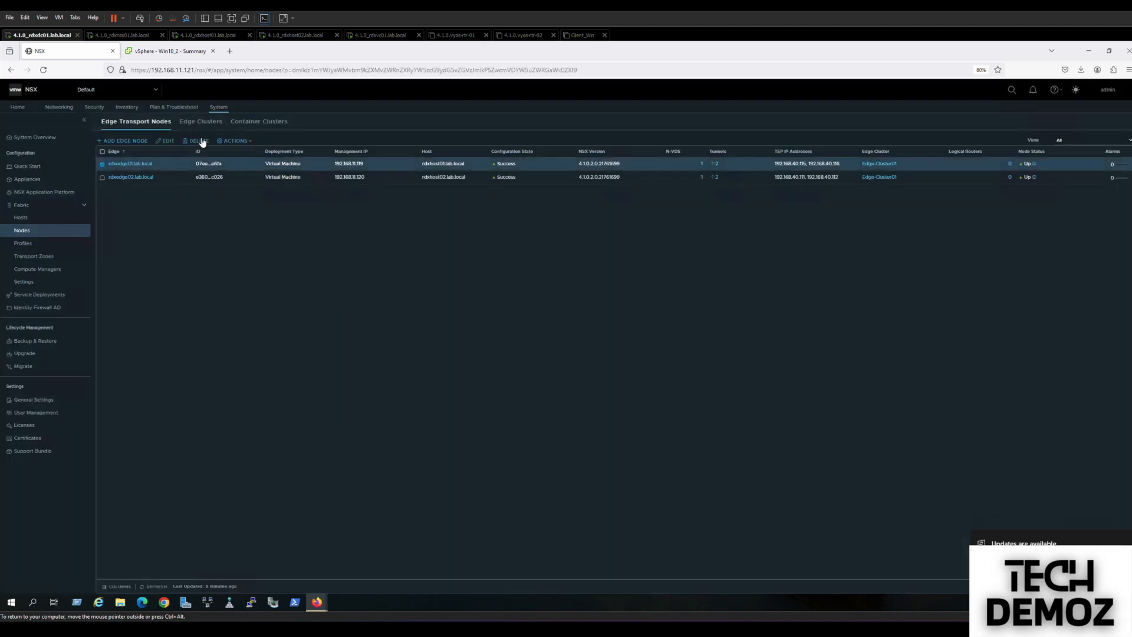
left_click(167, 141)
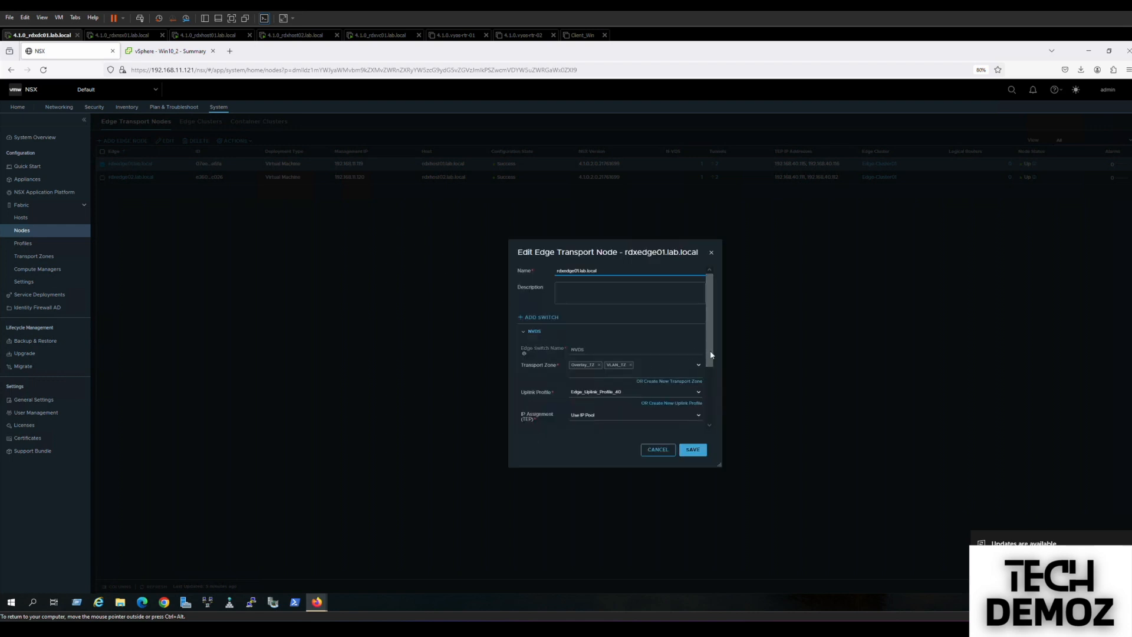
left_click_drag(711, 355, 710, 374)
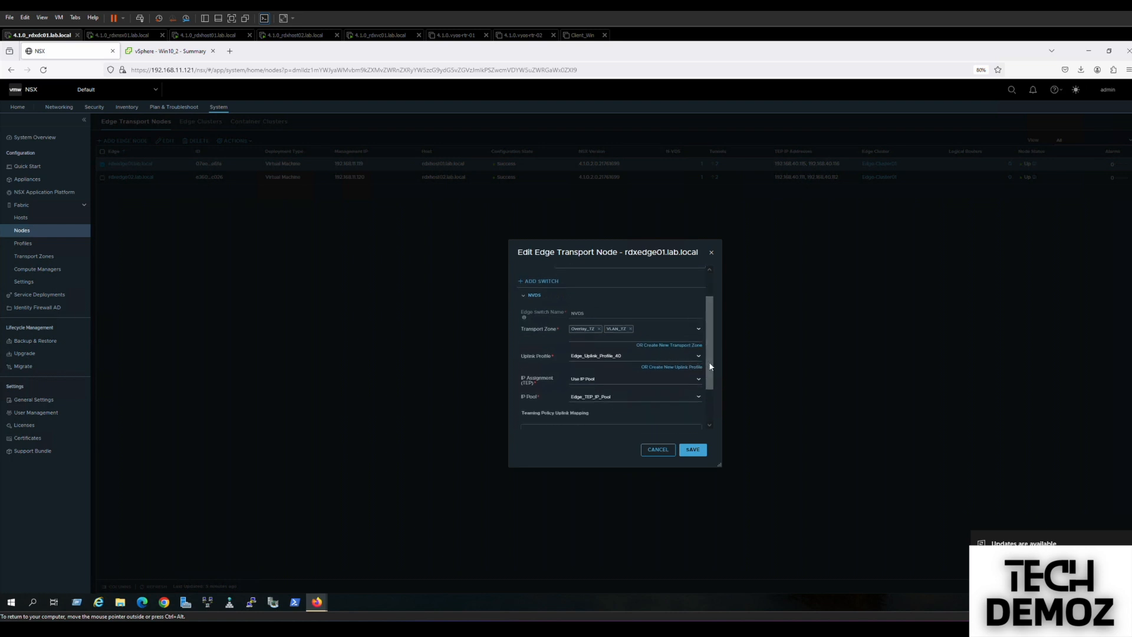
left_click(631, 330)
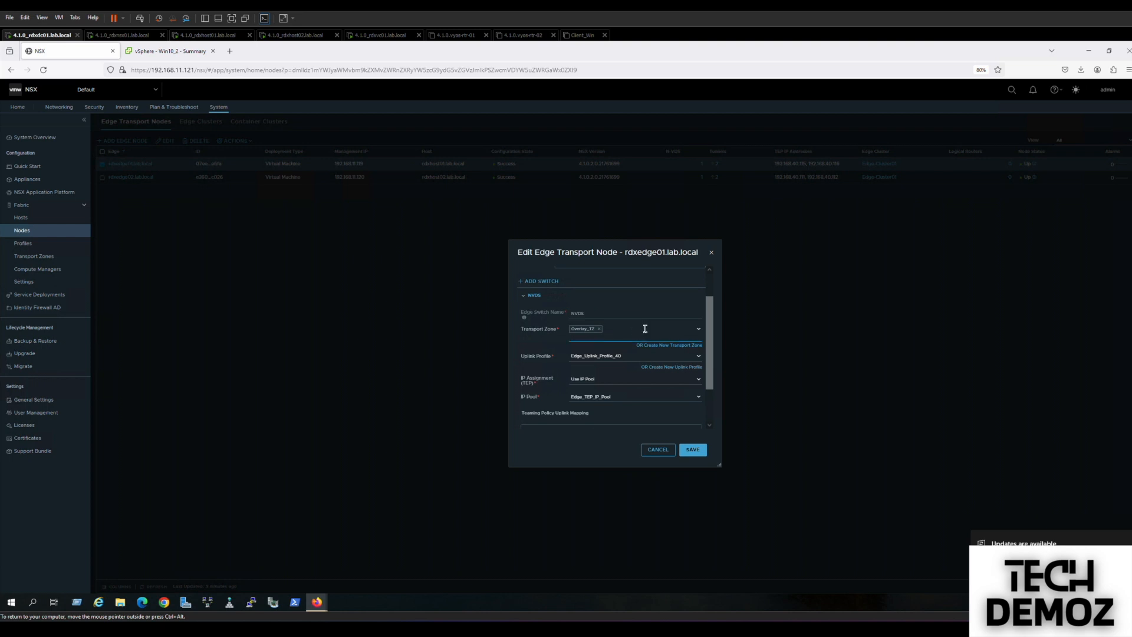
Add Edge_TZ alongside Overlay_TZ, close the dialog, and move to the vSphere Client.
left_click(699, 330)
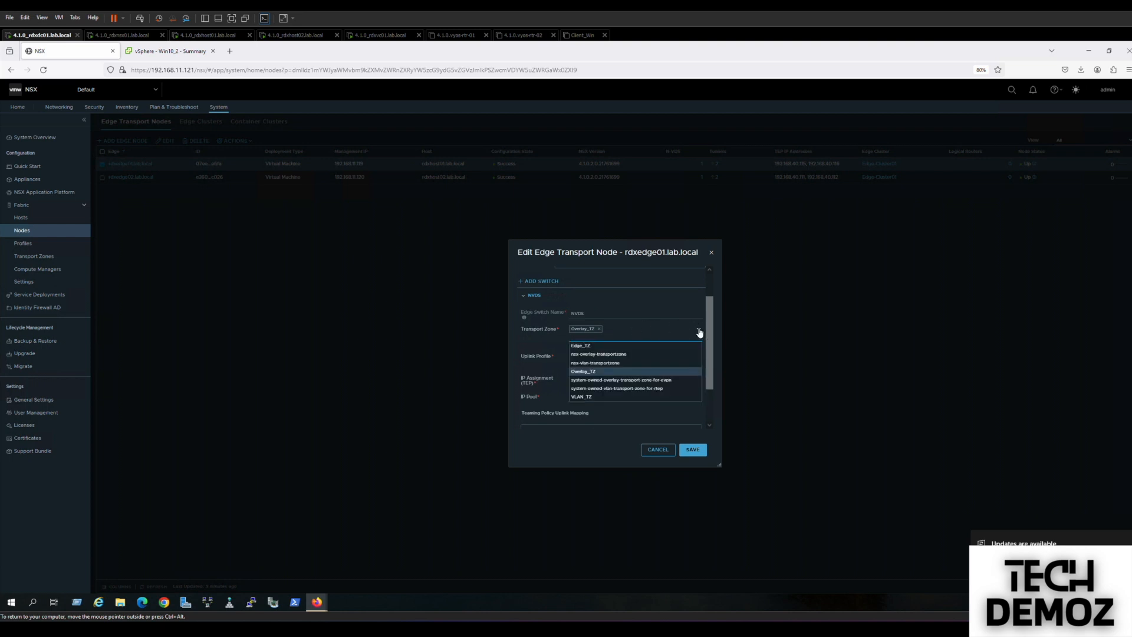
left_click(585, 348)
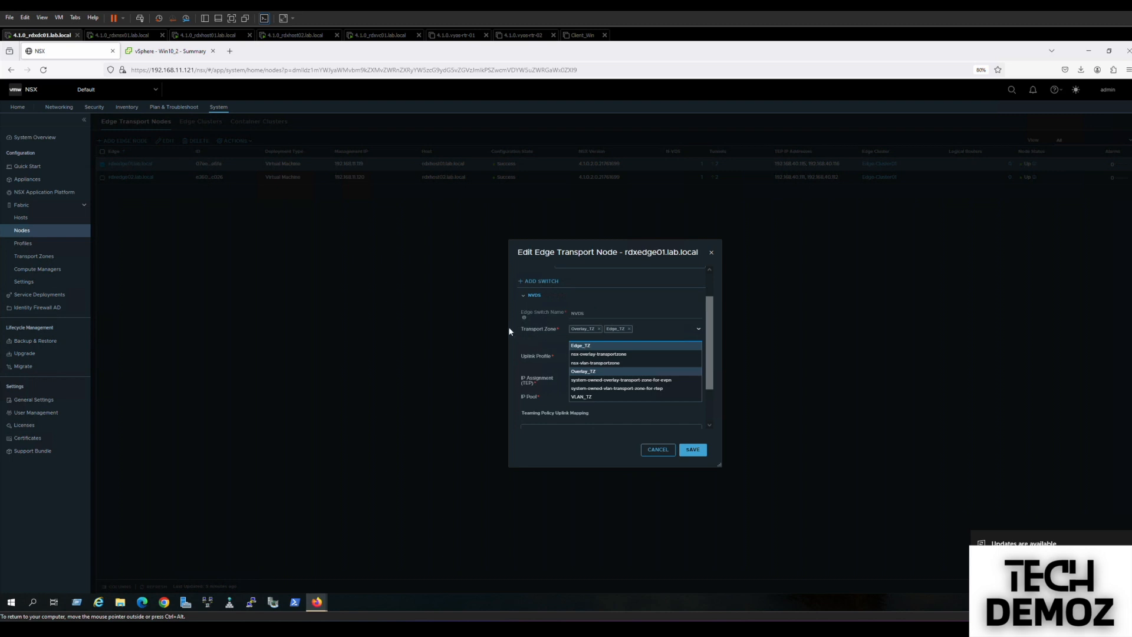
left_click(534, 344)
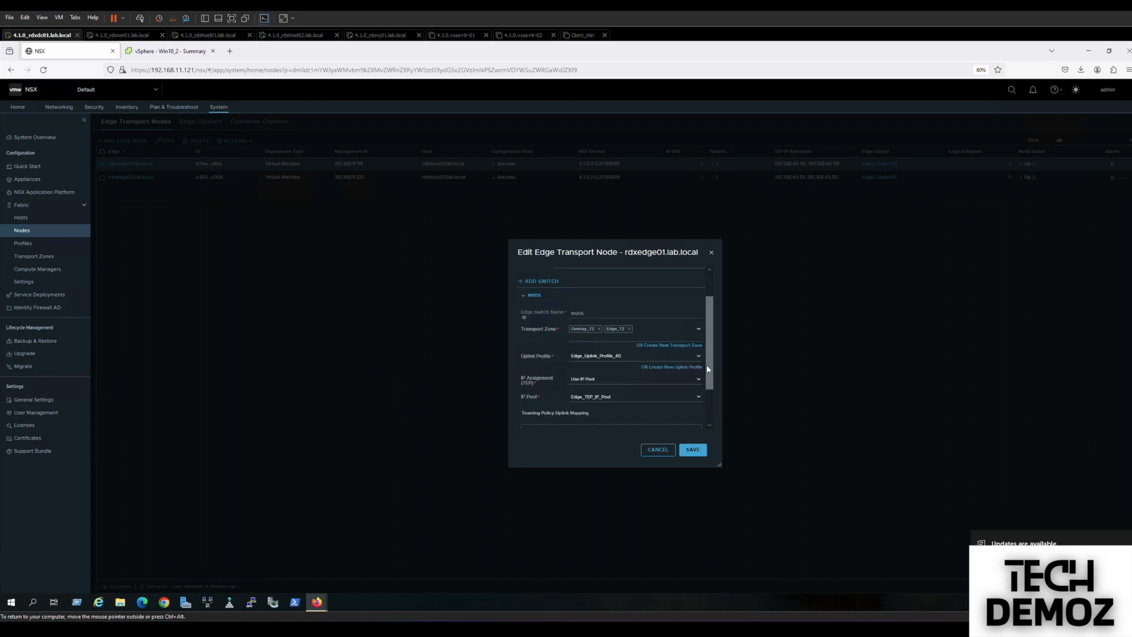
left_click_drag(714, 370, 710, 414)
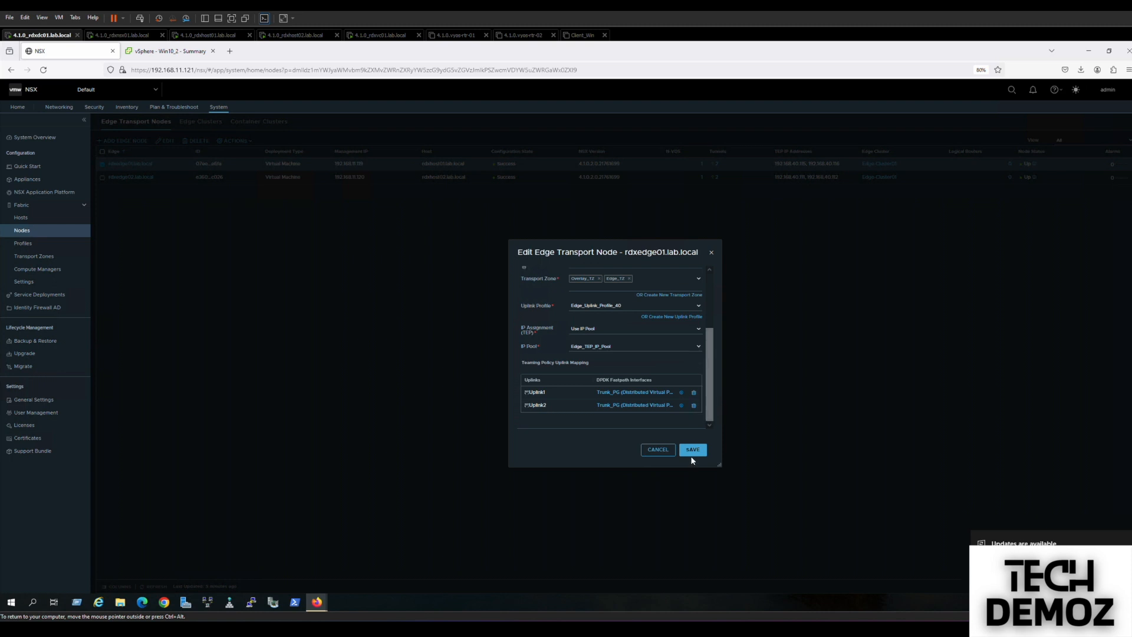
left_click(654, 448)
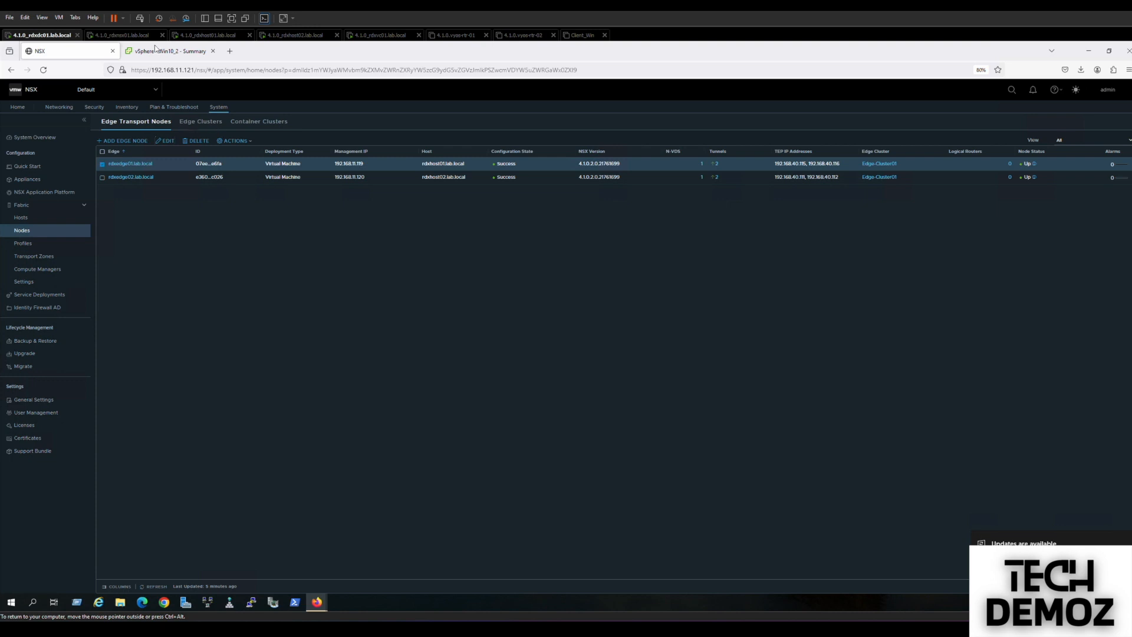
left_click(158, 51)
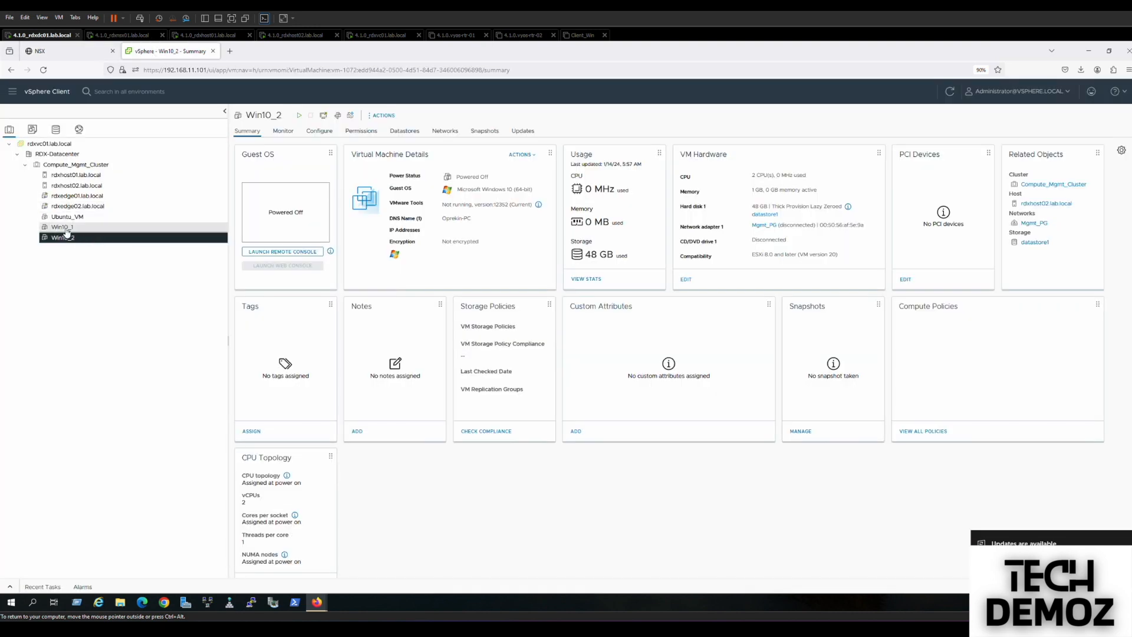
Start a new distributed port group on RDX-DSwitch named Trunk_VLAN80.
left_click(79, 129)
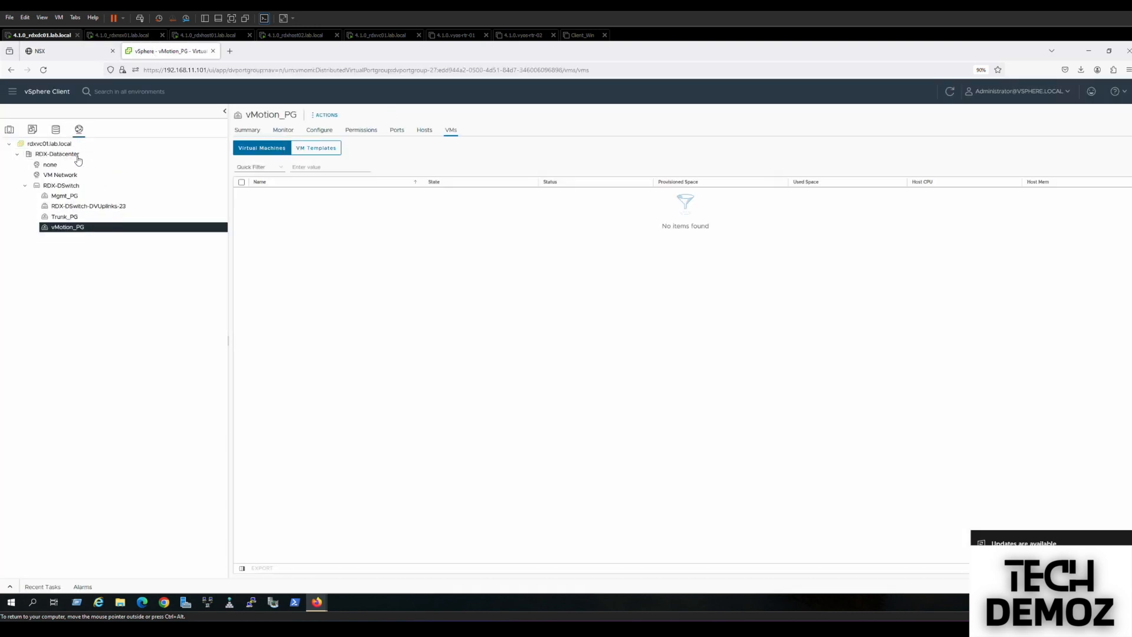
left_click(60, 185)
right_click(60, 187)
mouse_move(142, 205)
left_click(212, 214)
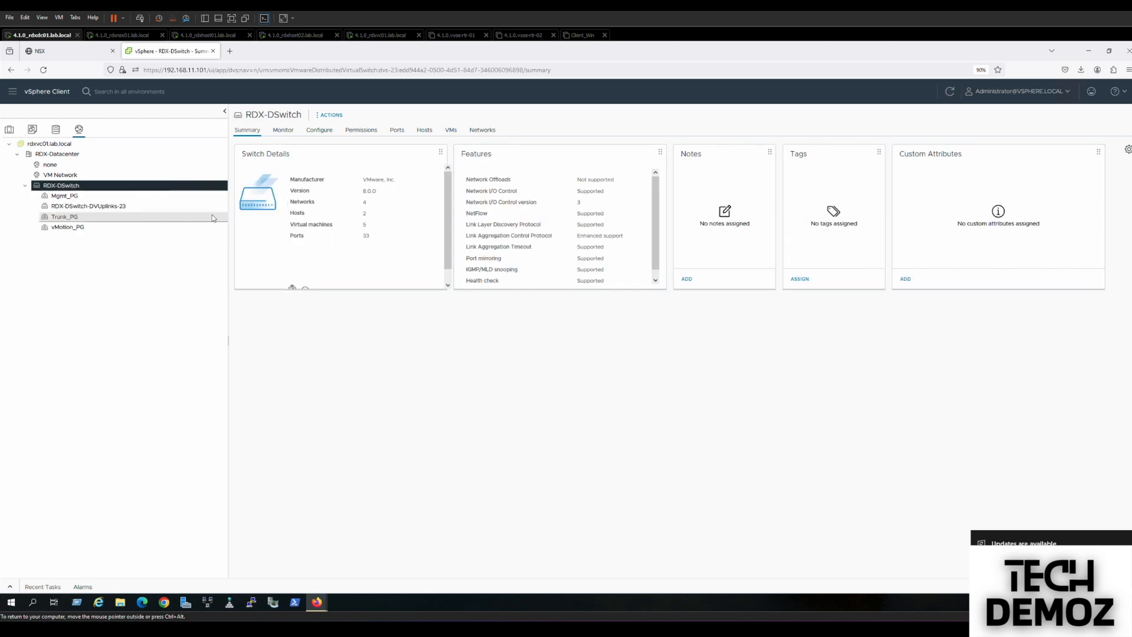
double_click(547, 191)
type("V")
key("BackSpace")
key("BackSpace")
key("BackSpace")
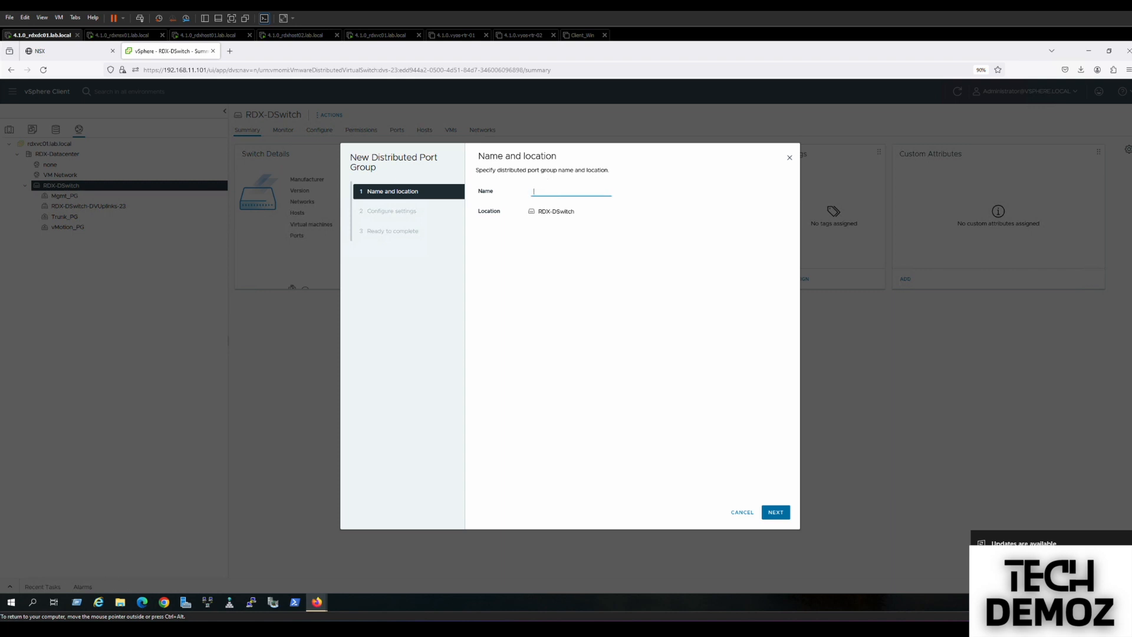
type("Trubk")
type("80")
Set VLAN trunking with range 40,80 and finish creating Trunk_VLAN80.
left_click(771, 513)
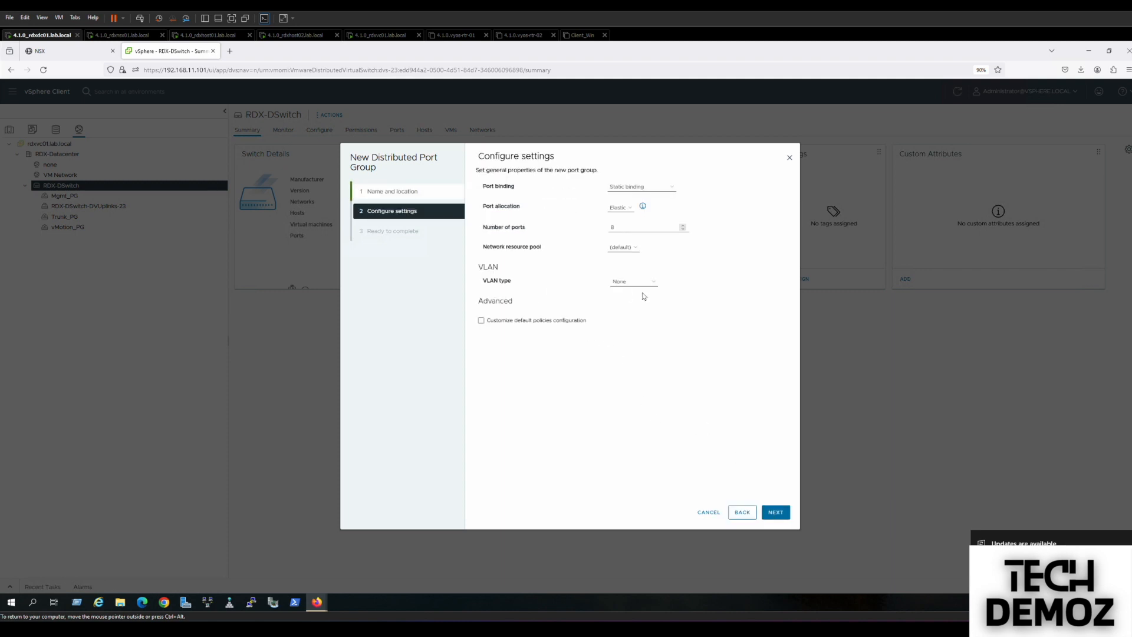
left_click(636, 283)
left_click(636, 313)
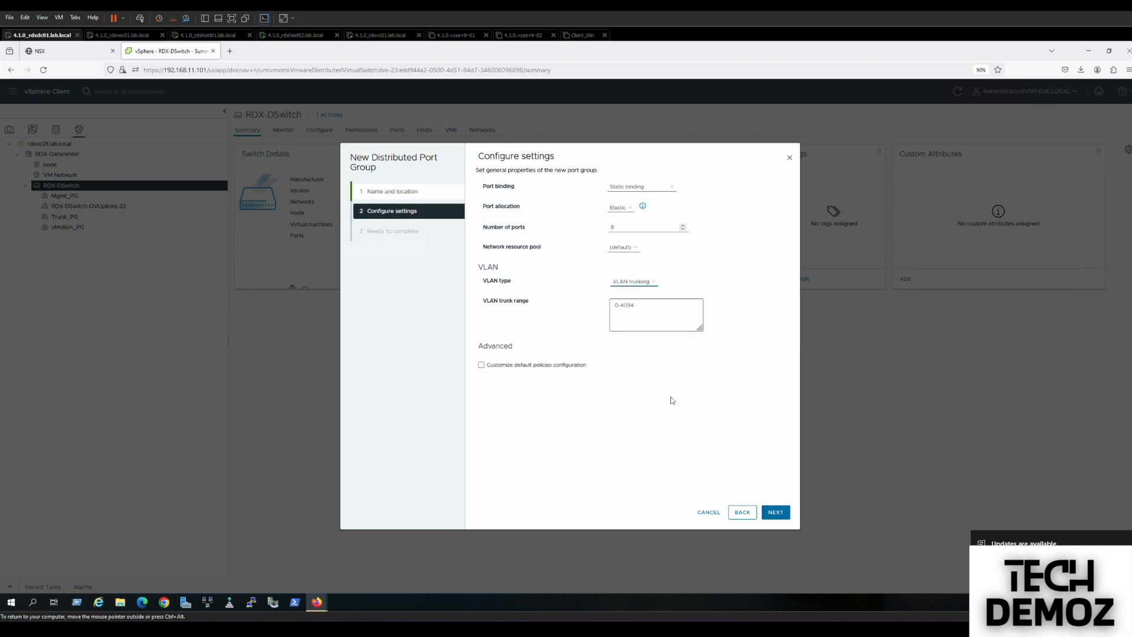
left_click(618, 306)
left_click(625, 307)
double_click(625, 307)
key("BackSpace")
key("BackSpace")
key("BackSpace")
type("40")
left_click(773, 512)
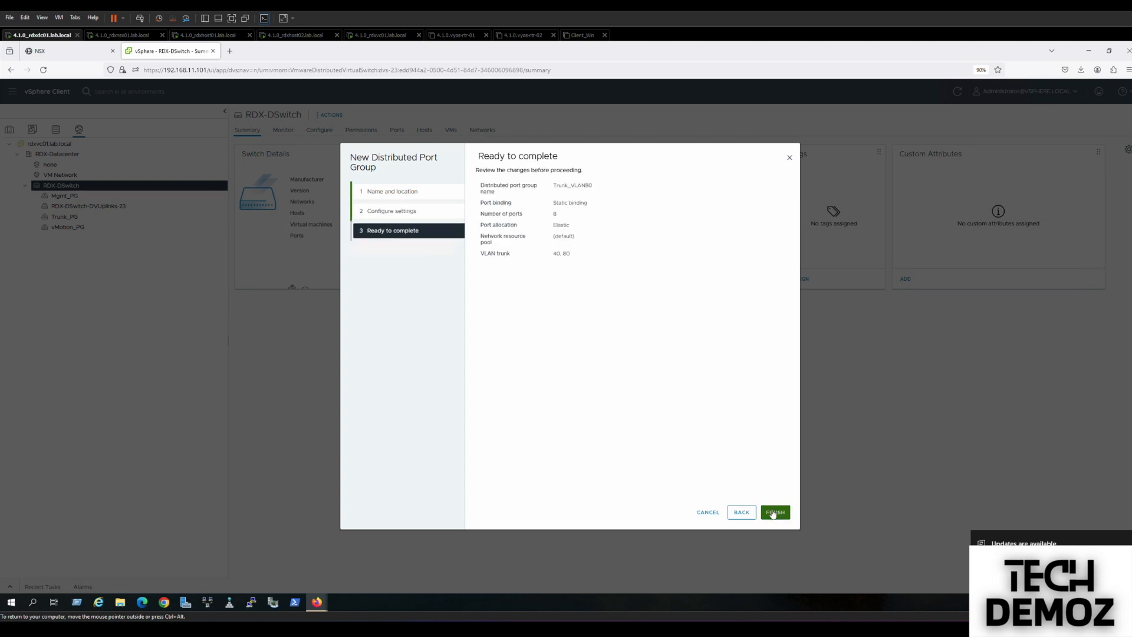
left_click(774, 513)
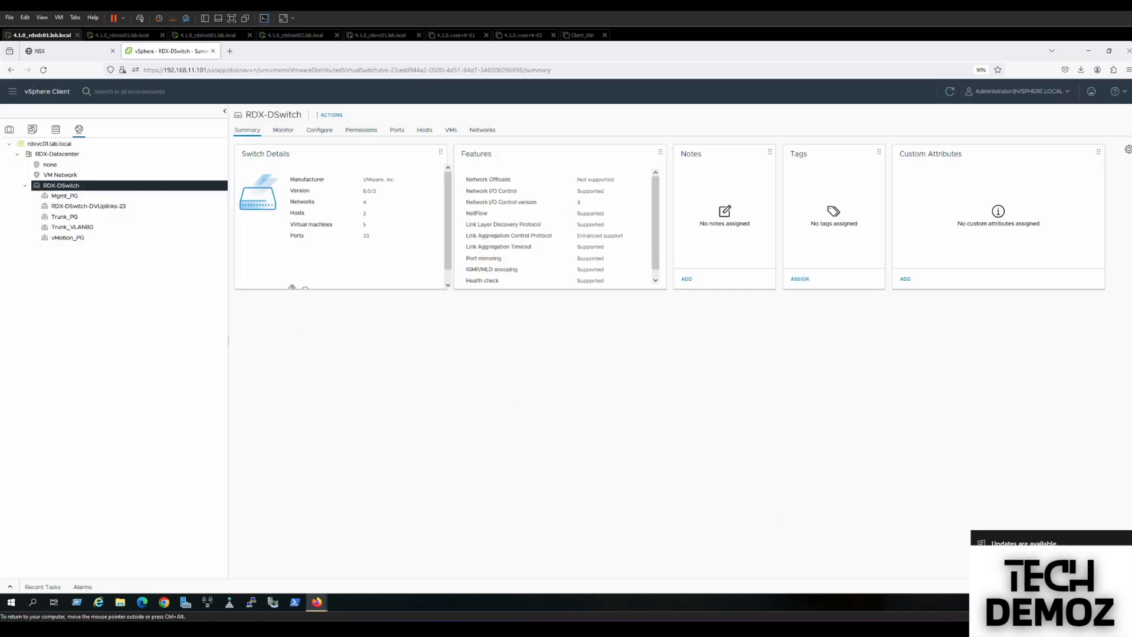
Start another distributed port group on RDX-DSwitch named Trunk_VLAN90.
right_click(63, 188)
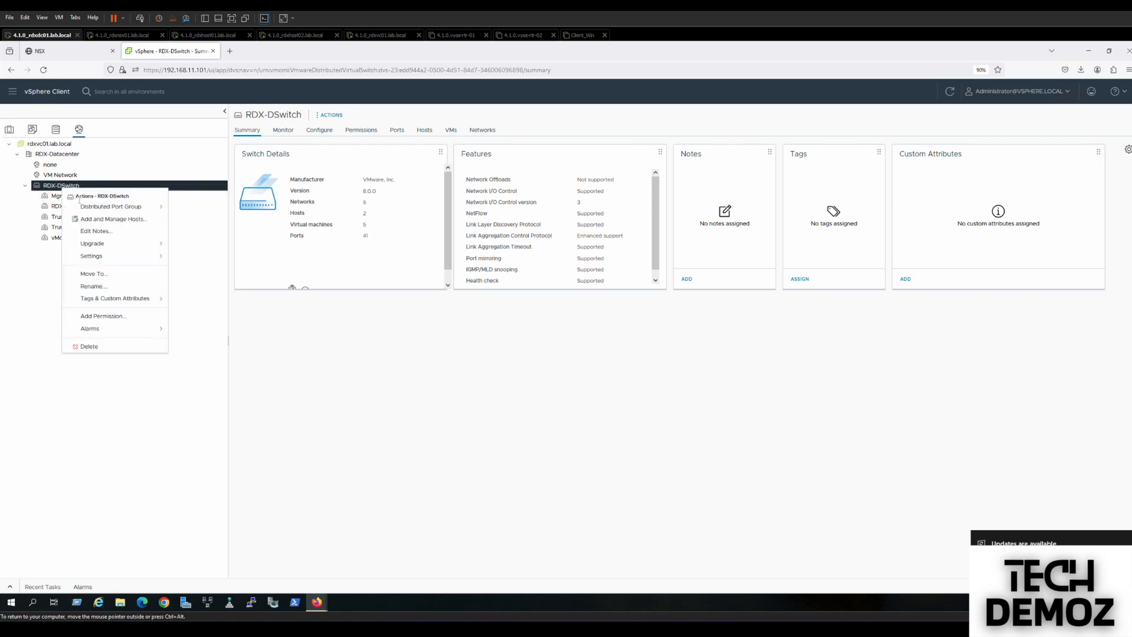
mouse_move(83, 207)
left_click(215, 208)
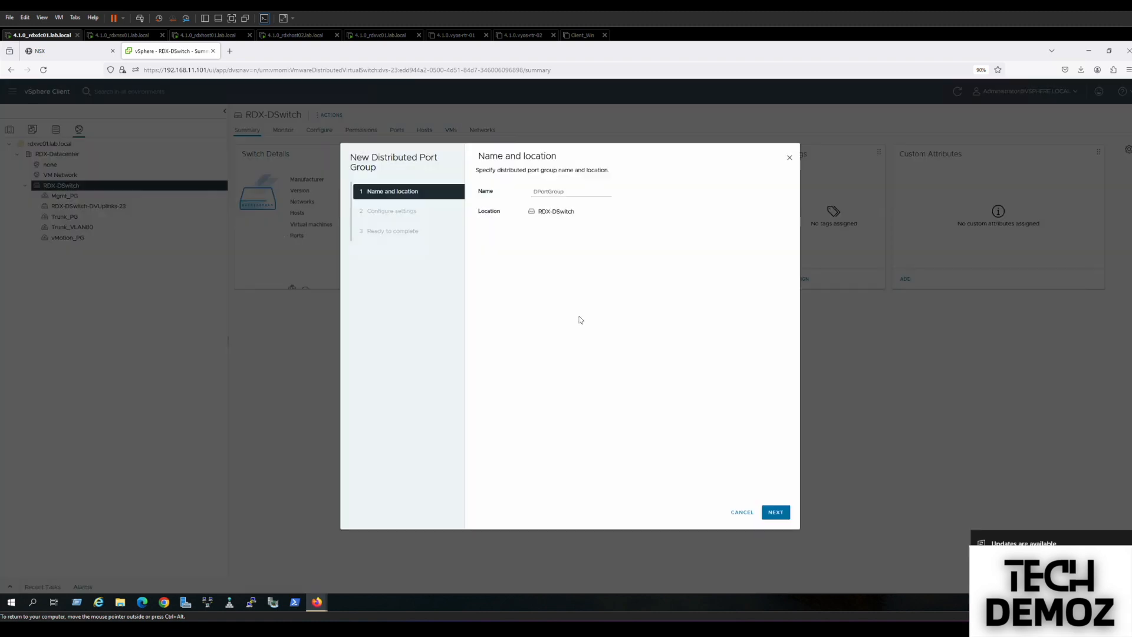
double_click(545, 191)
type("VLANTrunk_")
key("BackSpace")
key("BackSpace")
double_click(539, 191)
type("Tr")
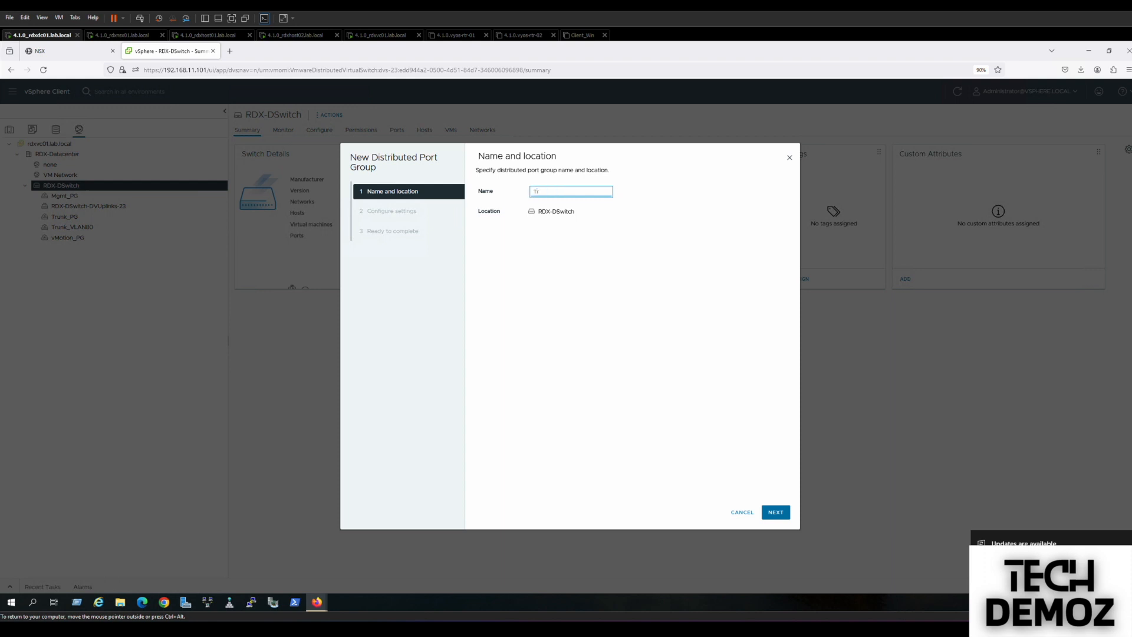
type("unk_VLAN90")
left_click(576, 250)
Set VLAN trunking with range 40,90 and finish creating Trunk_VLAN90.
left_click(772, 516)
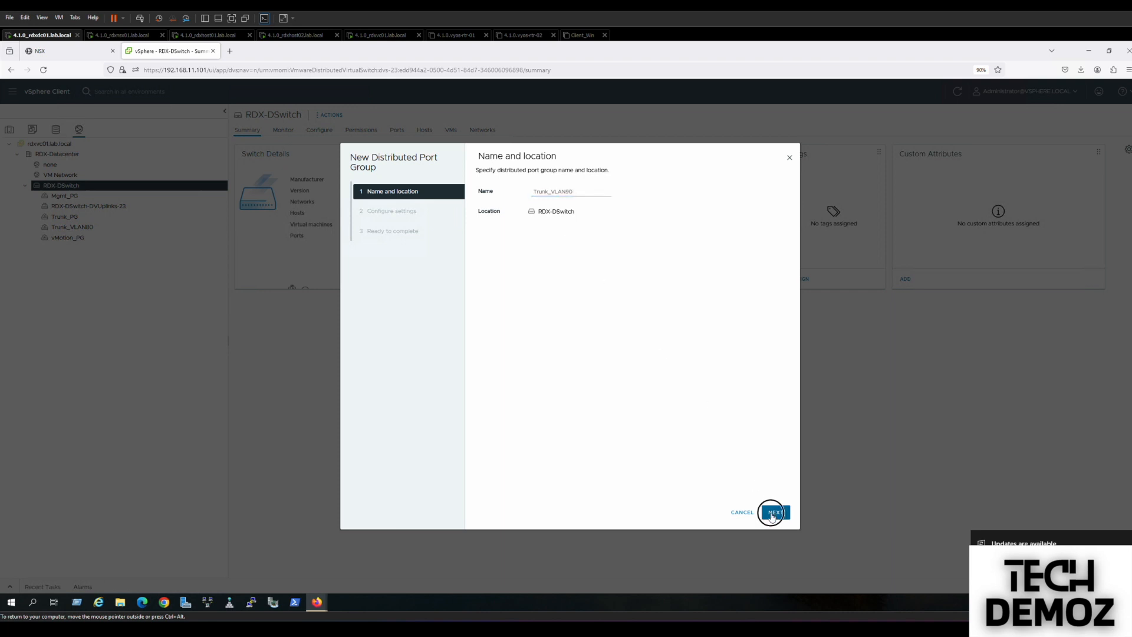
left_click(611, 282)
left_click(630, 313)
triple_click(619, 305)
type("90")
left_click(615, 305)
type("40,")
left_click(775, 512)
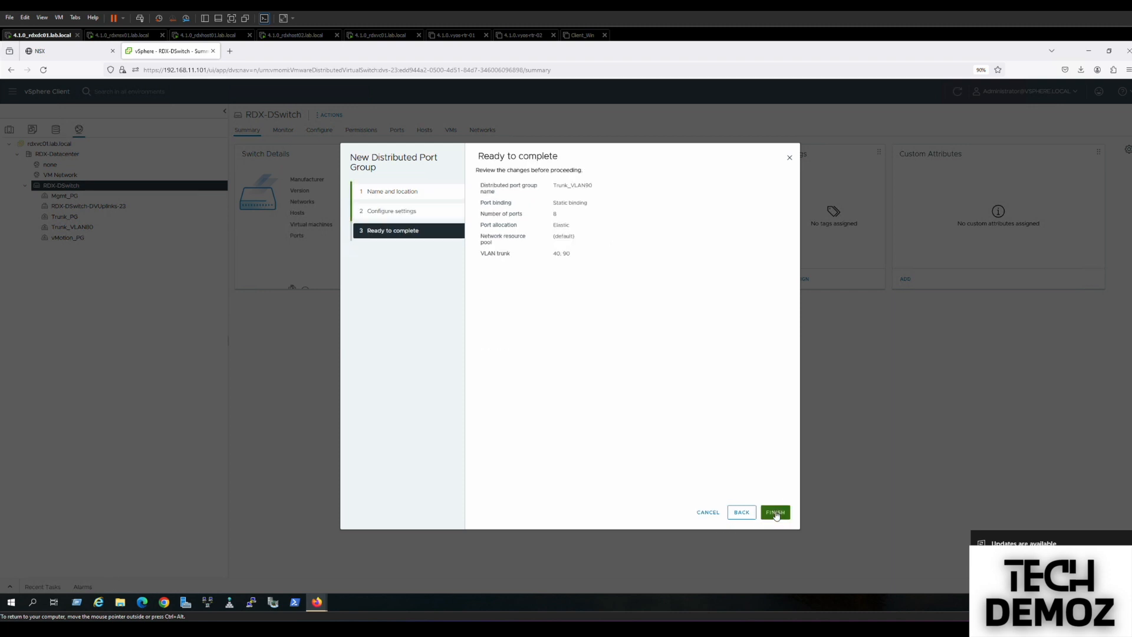
left_click(776, 513)
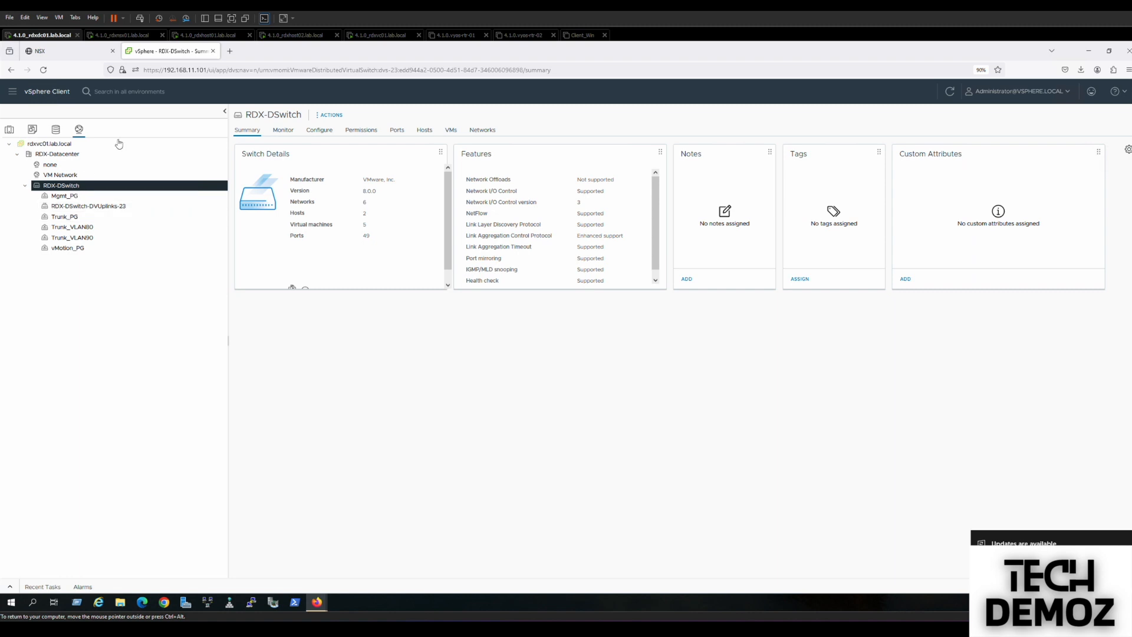
In the RDX-DSwitch topology, open Trunk_VLAN80's teaming and failover settings.
left_click(318, 130)
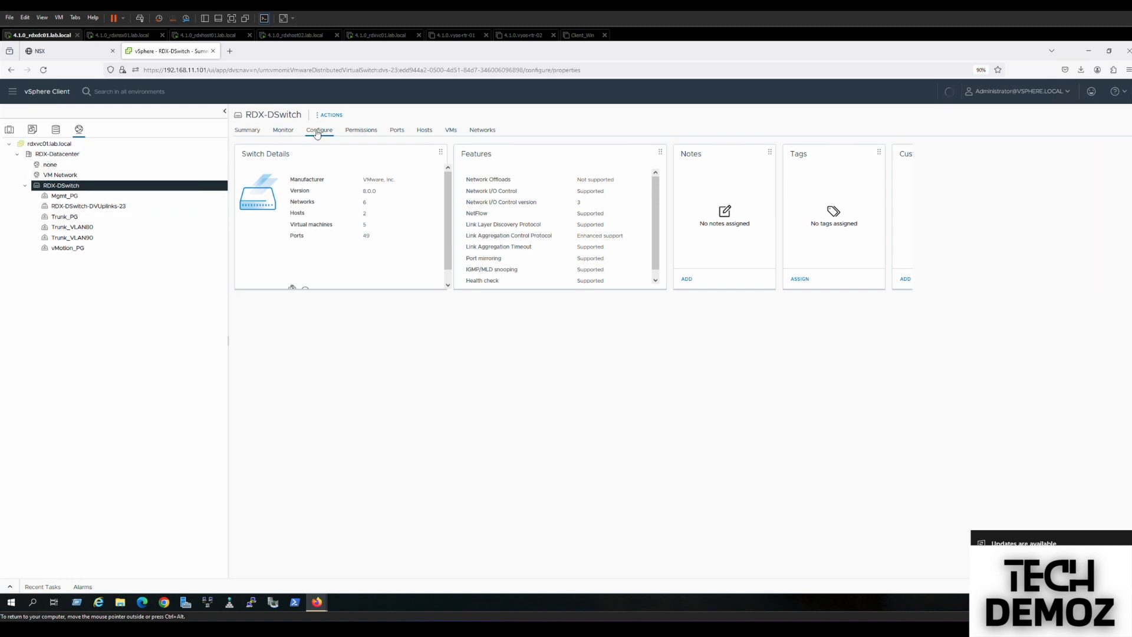
left_click(258, 171)
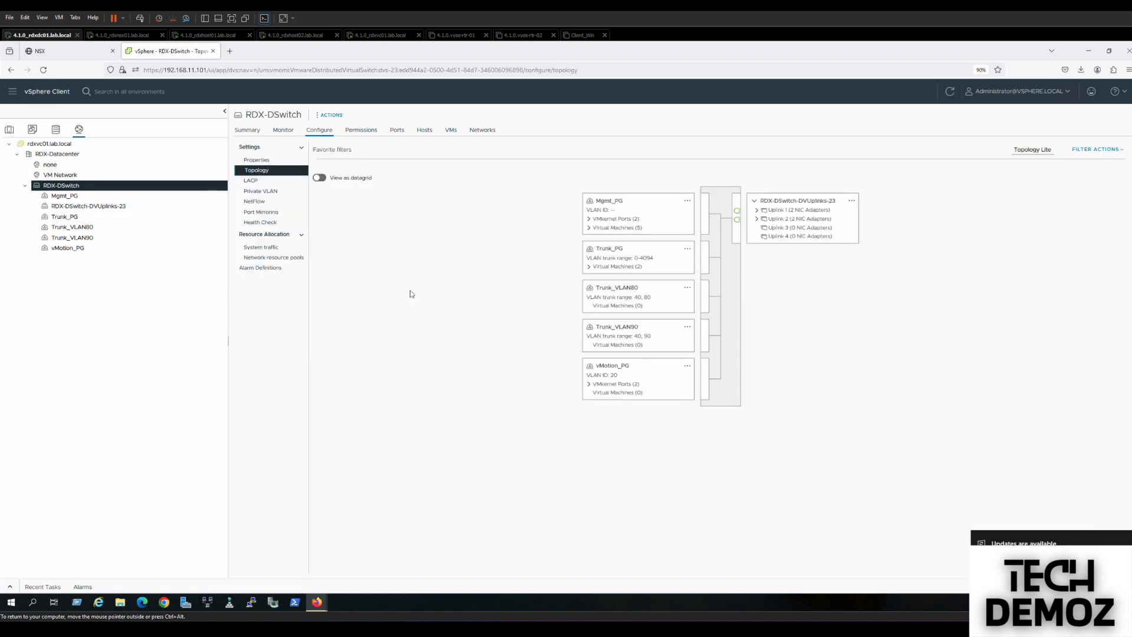
left_click(621, 292)
right_click(629, 287)
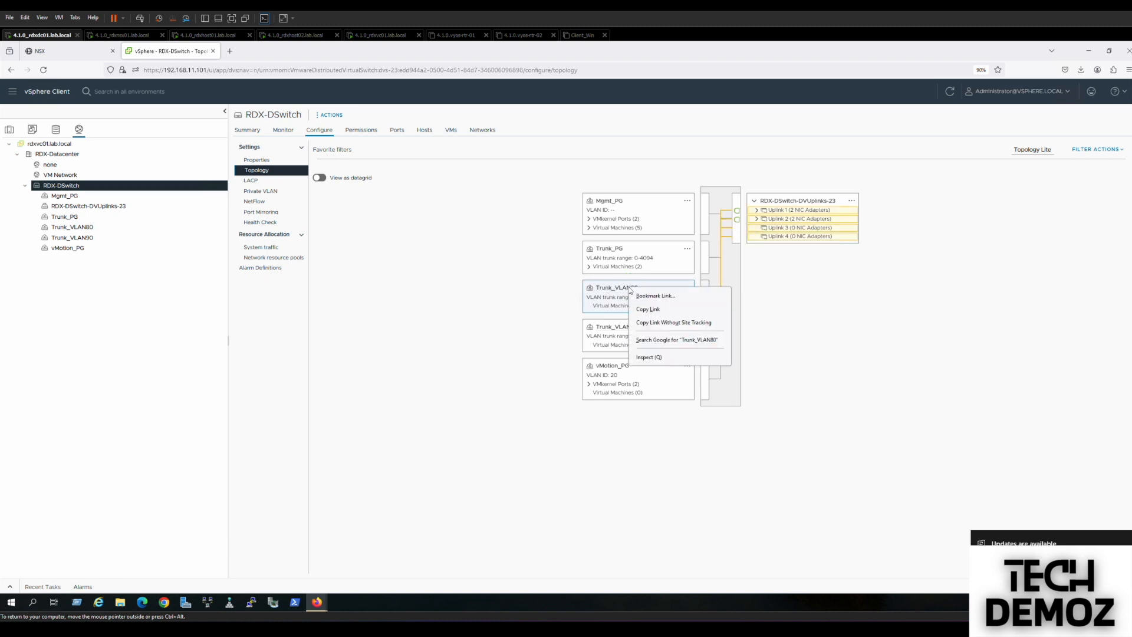
left_click(690, 288)
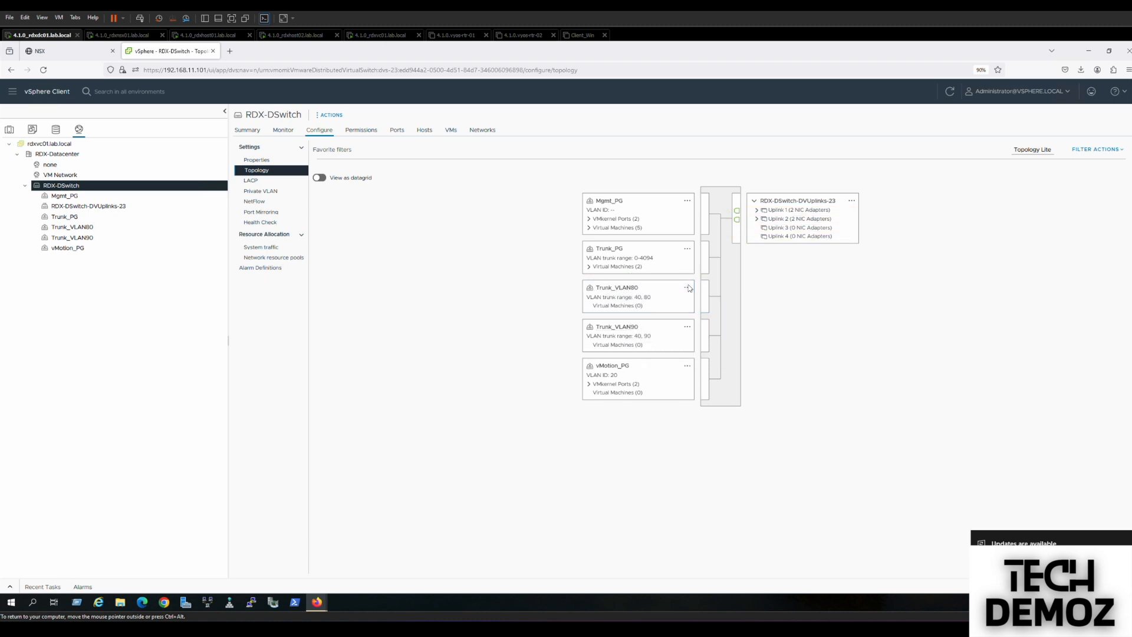
left_click(688, 288)
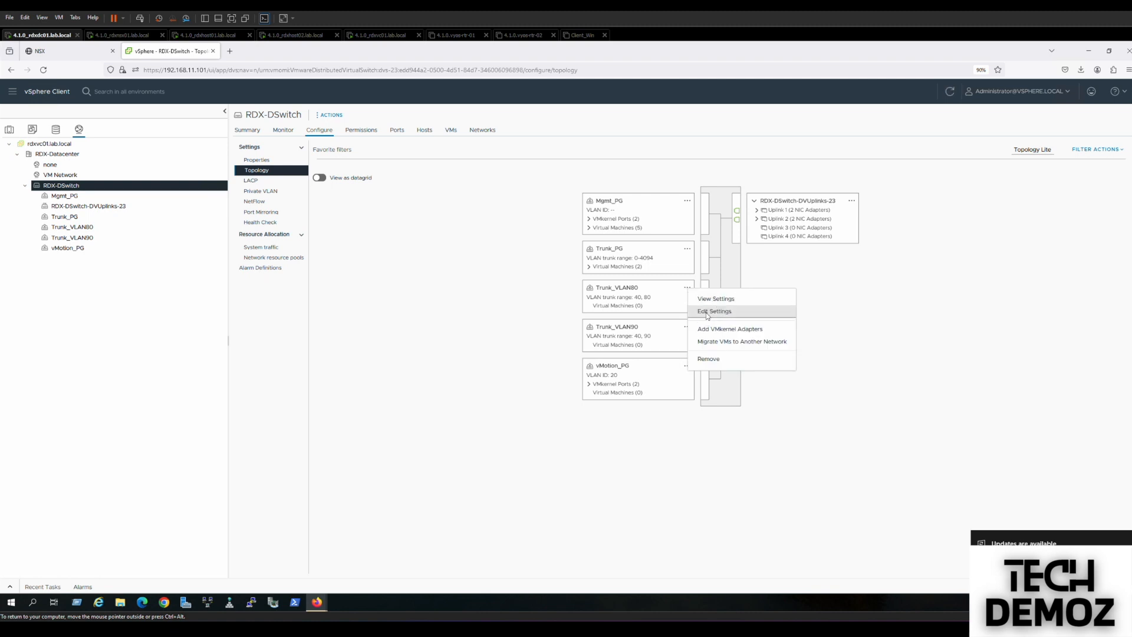
left_click(707, 310)
left_click(401, 308)
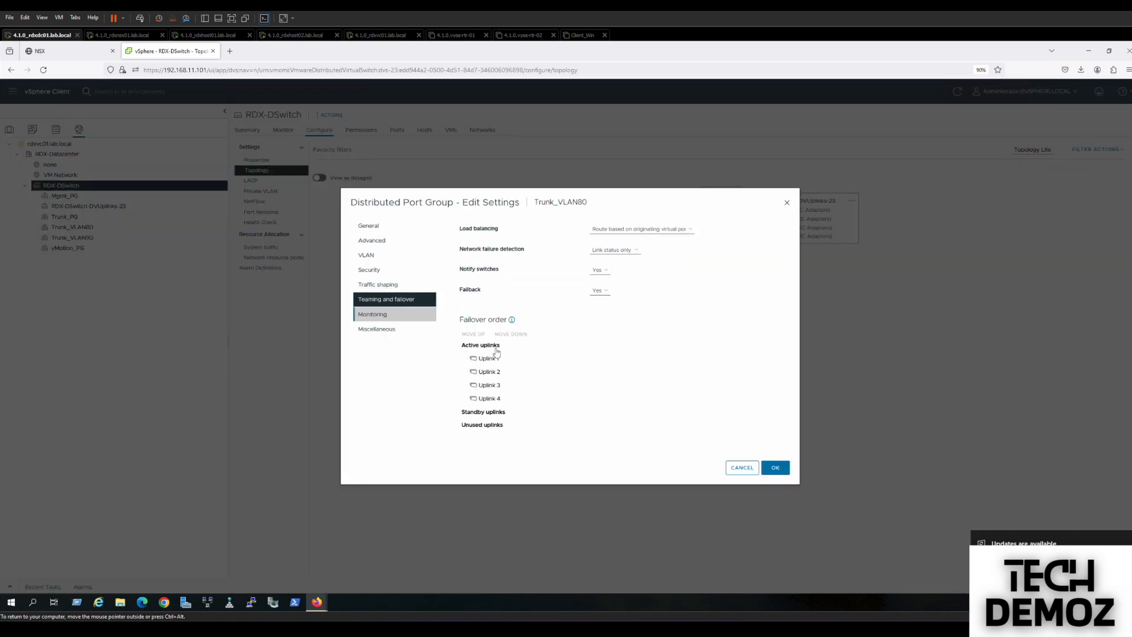
Move Uplinks 2–4 to unused so Trunk_VLAN80 uses only Uplink 1.
left_click(489, 372)
left_click(492, 385, "shift")
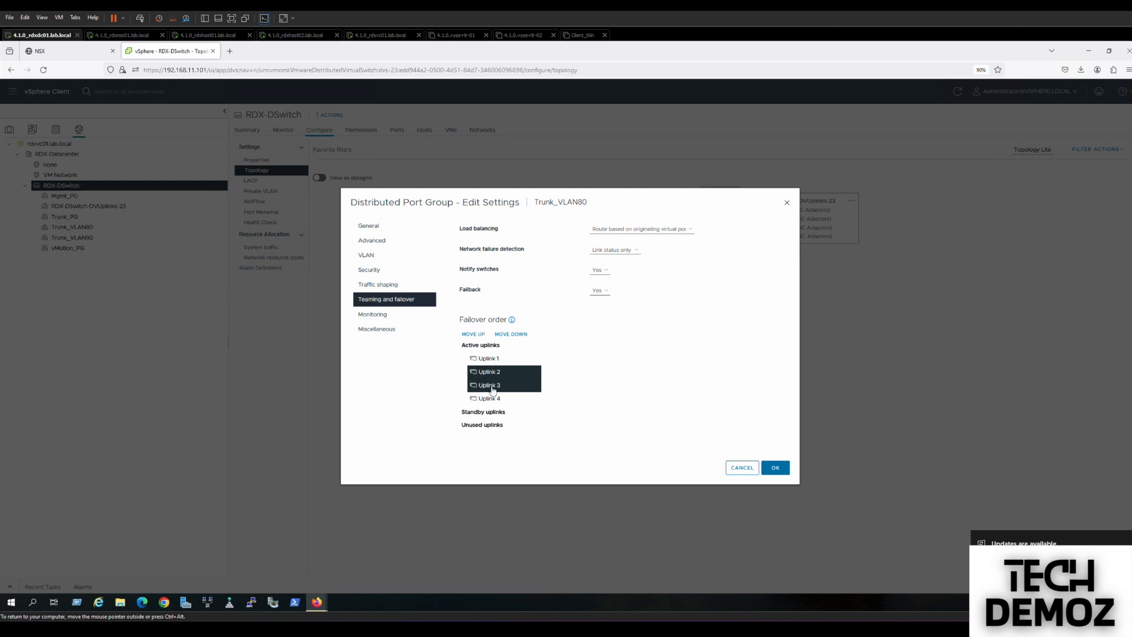
left_click(493, 389, "ctrl")
left_click(487, 387, "ctrl")
left_click(488, 399, "ctrl")
left_click(510, 334)
left_click(510, 334)
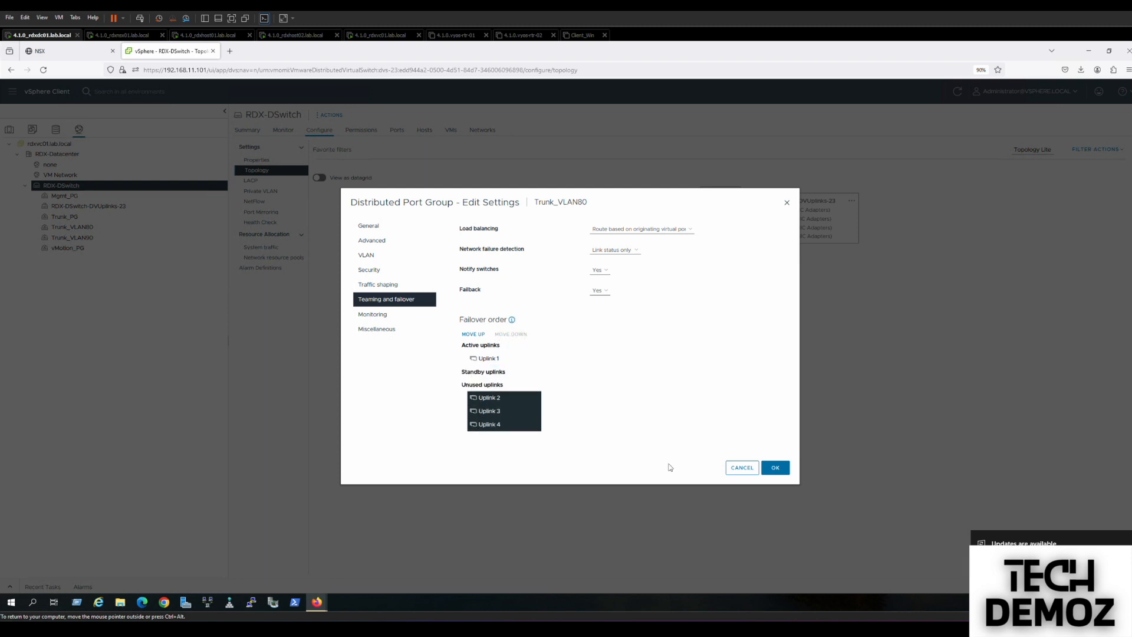
left_click(786, 471)
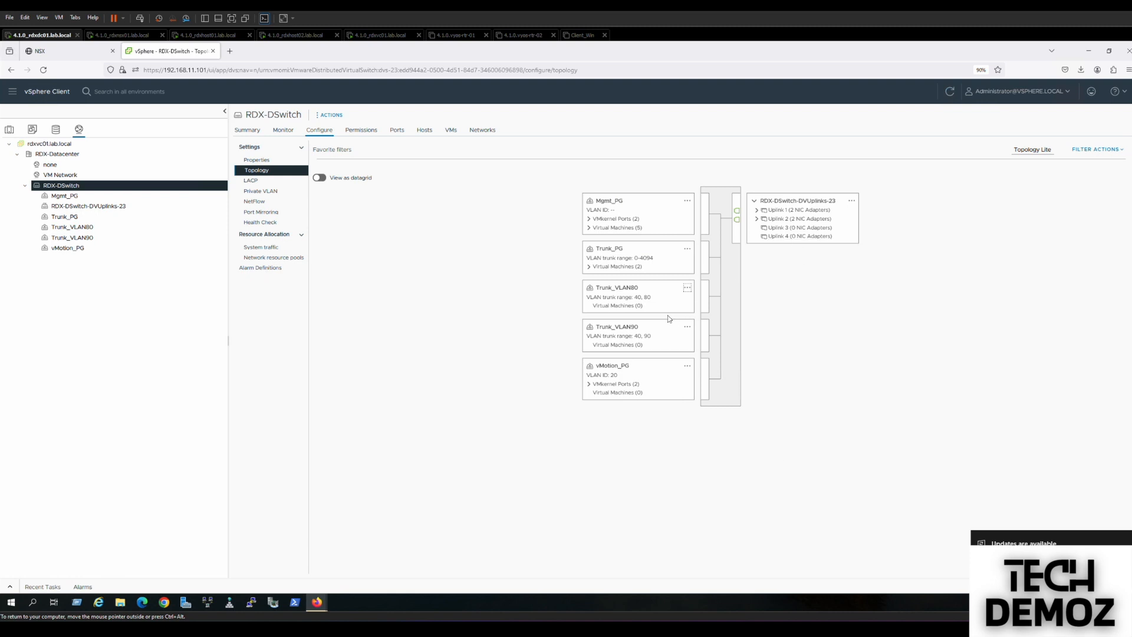
left_click(627, 290)
Open Trunk_VLAN90's teaming and failover settings.
left_click(620, 330)
right_click(620, 330)
left_click(609, 327)
left_click(687, 328)
left_click(711, 352)
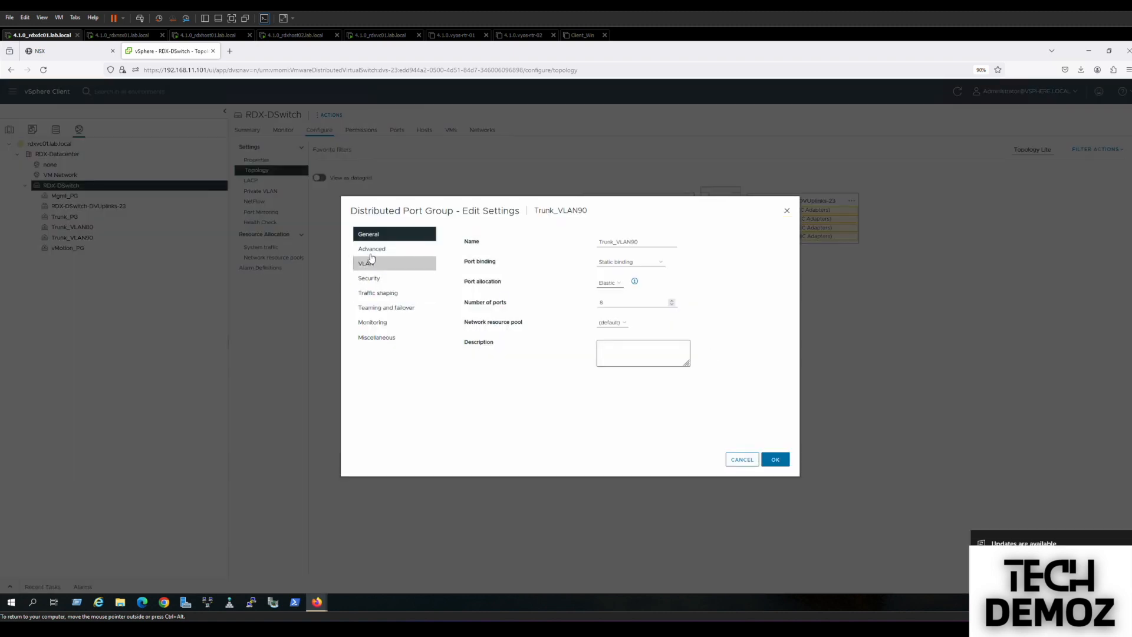
left_click(367, 311)
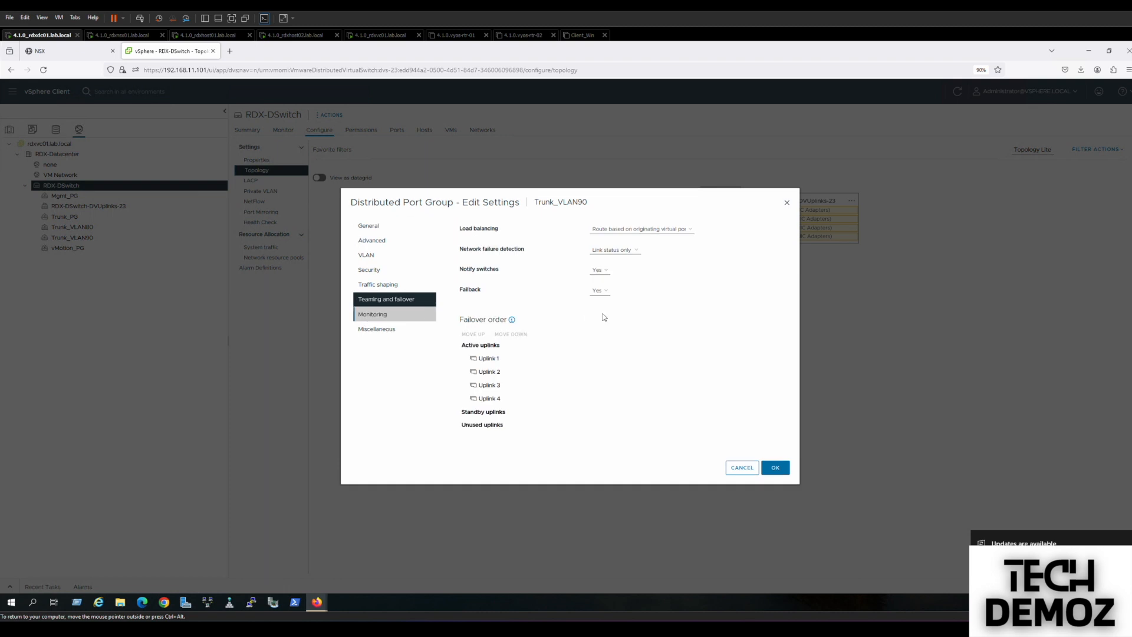
Move Uplinks 1, 3 and 4 to unused so Trunk_VLAN90 uses only Uplink 2.
left_click(488, 358)
left_click(488, 384, "ctrl")
left_click(487, 400, "ctrl")
left_click(512, 334)
left_click(514, 334)
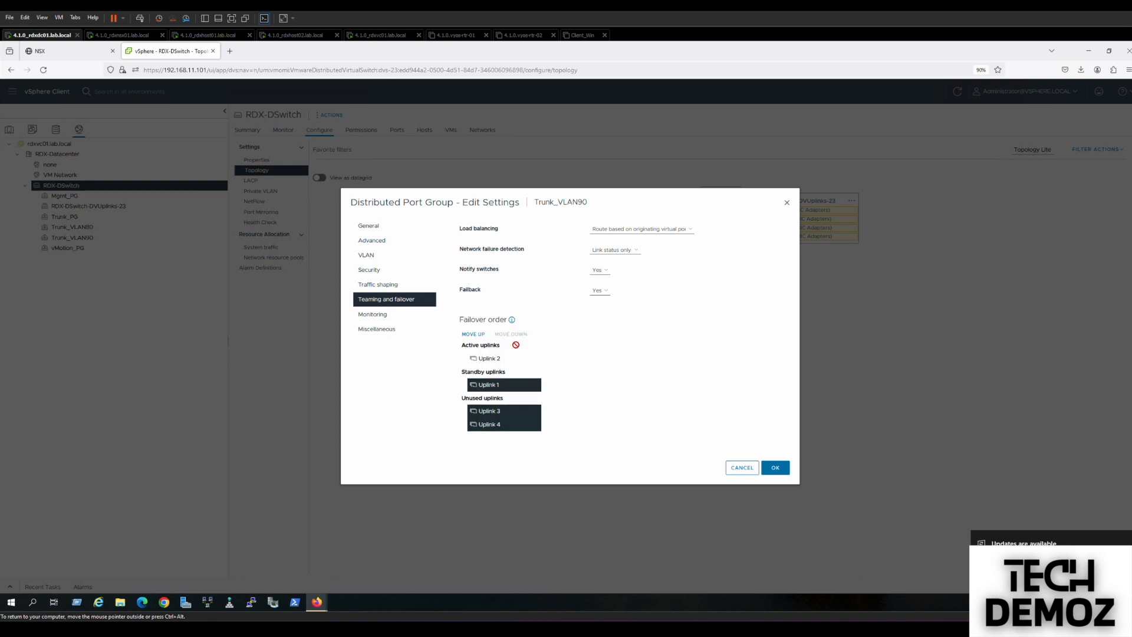
left_click(505, 413, "ctrl")
left_click(508, 424, "ctrl")
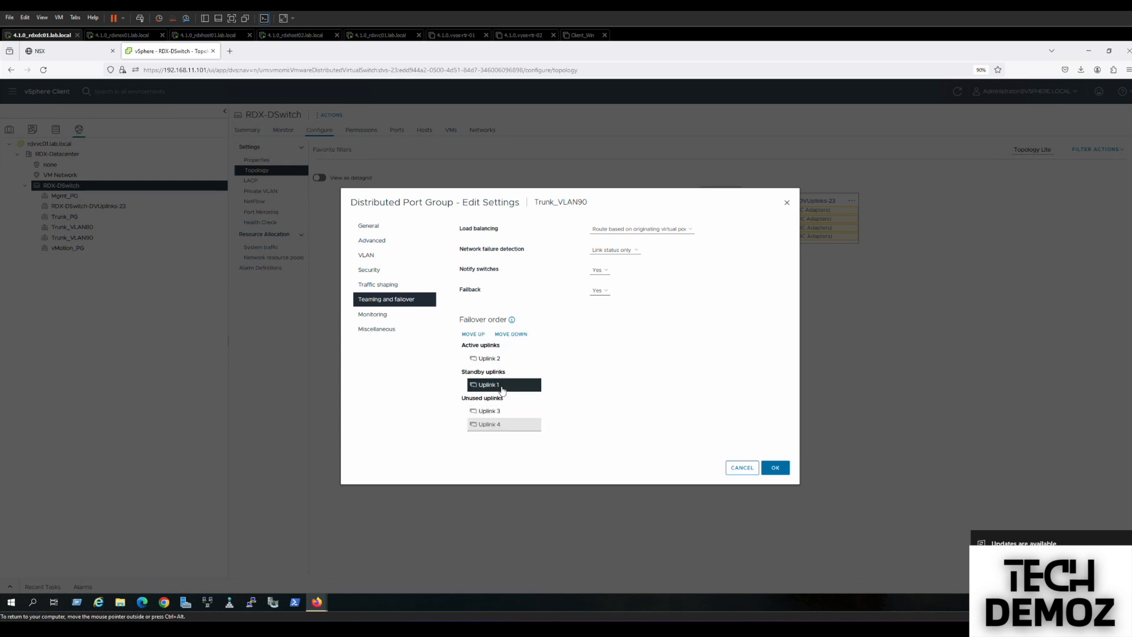
left_click(502, 388)
left_click(496, 388)
left_click(497, 387)
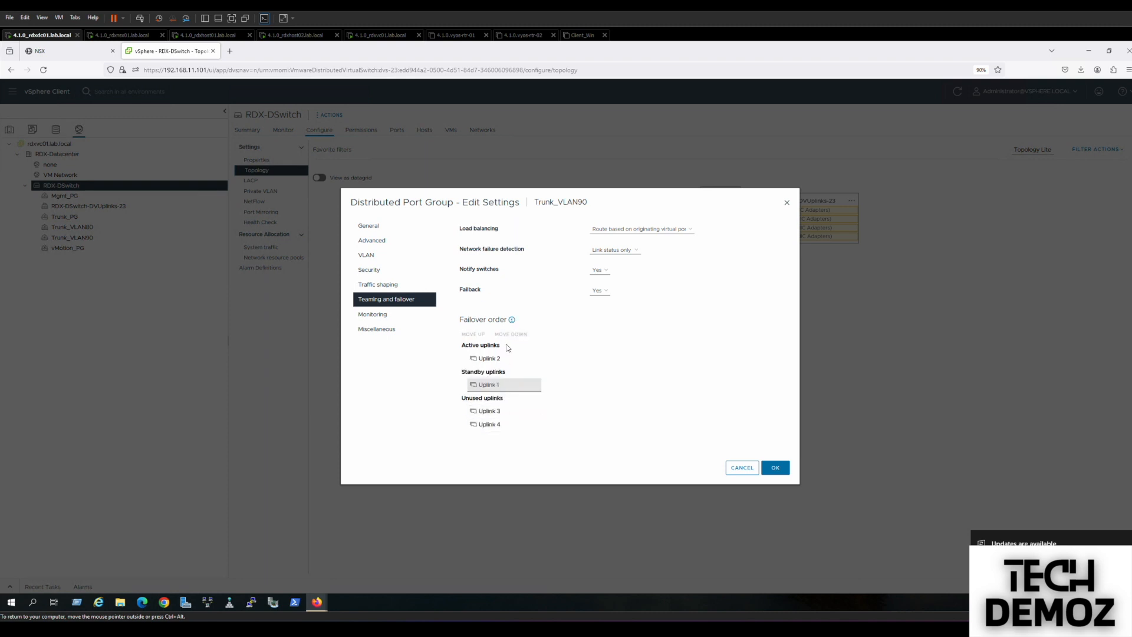
left_click(501, 386)
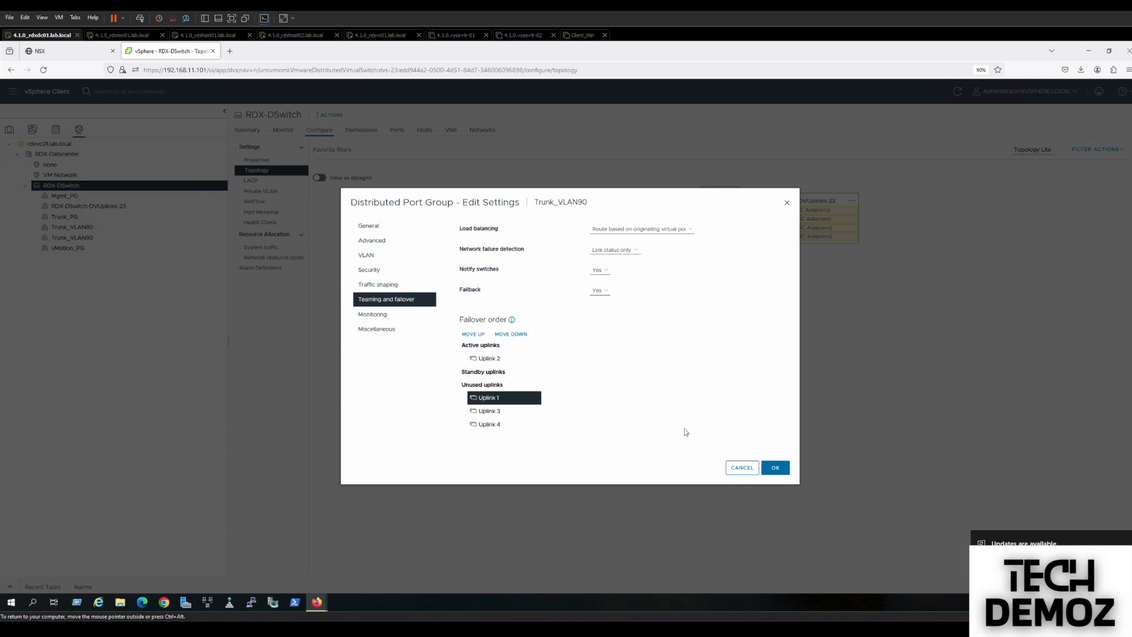
left_click(775, 468)
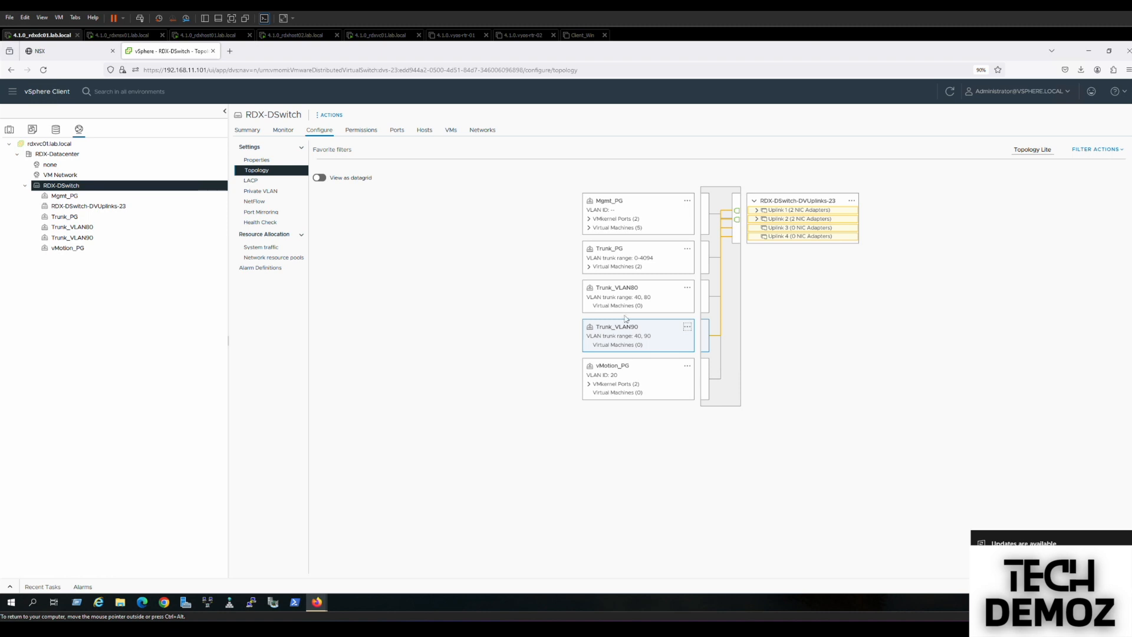
Verify both trunk port groups' uplinks in the topology and return to NSX Manager.
left_click(619, 293)
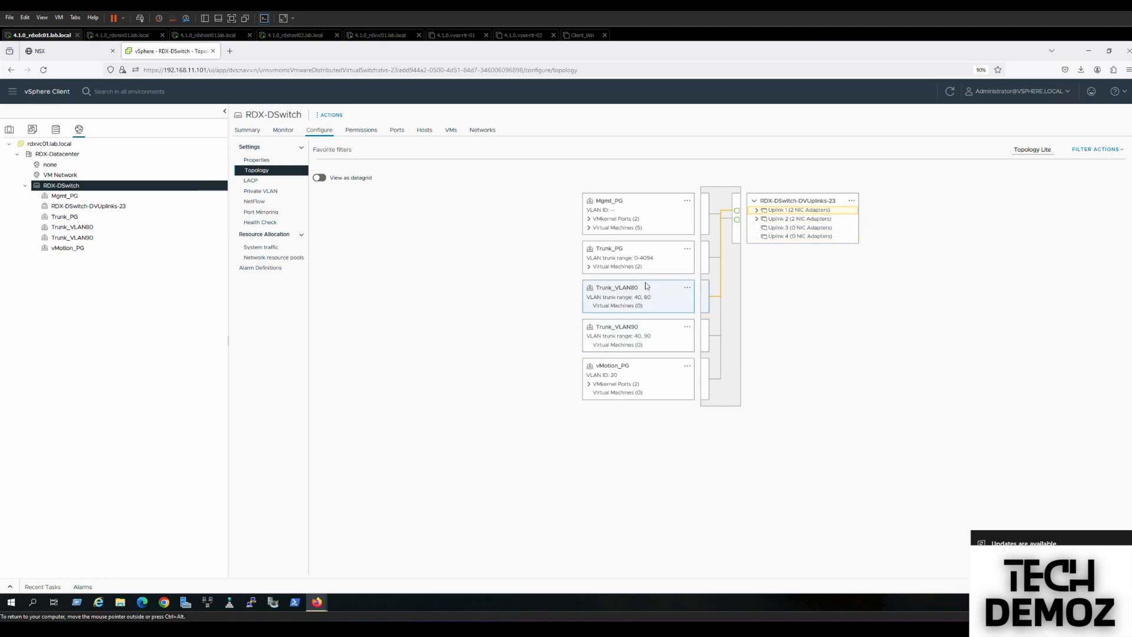
left_click(613, 333)
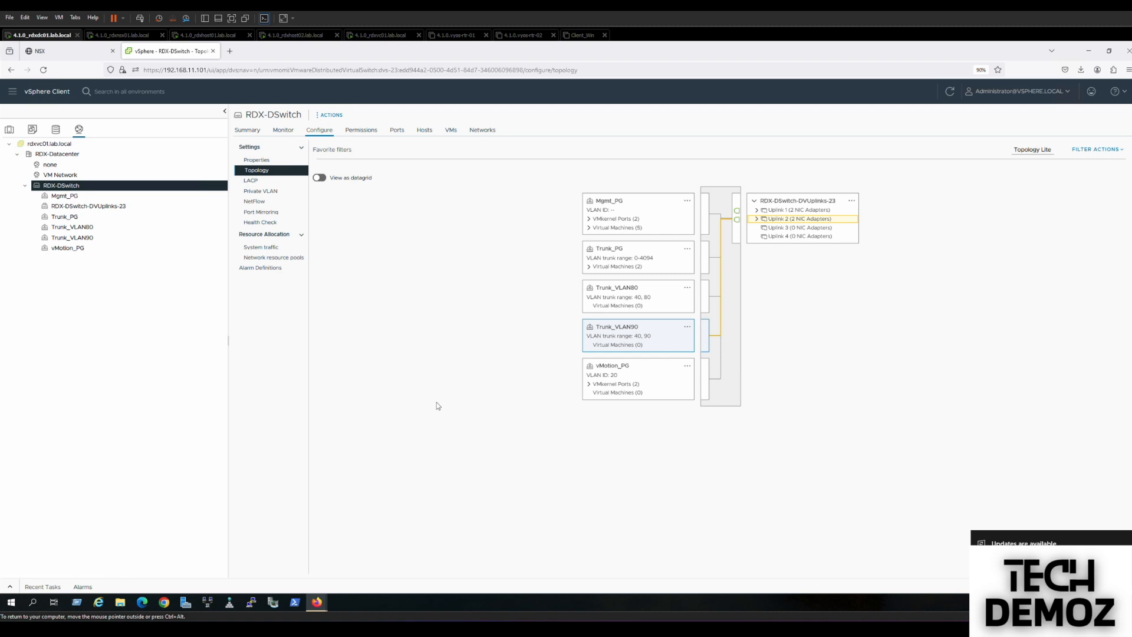
left_click(80, 228)
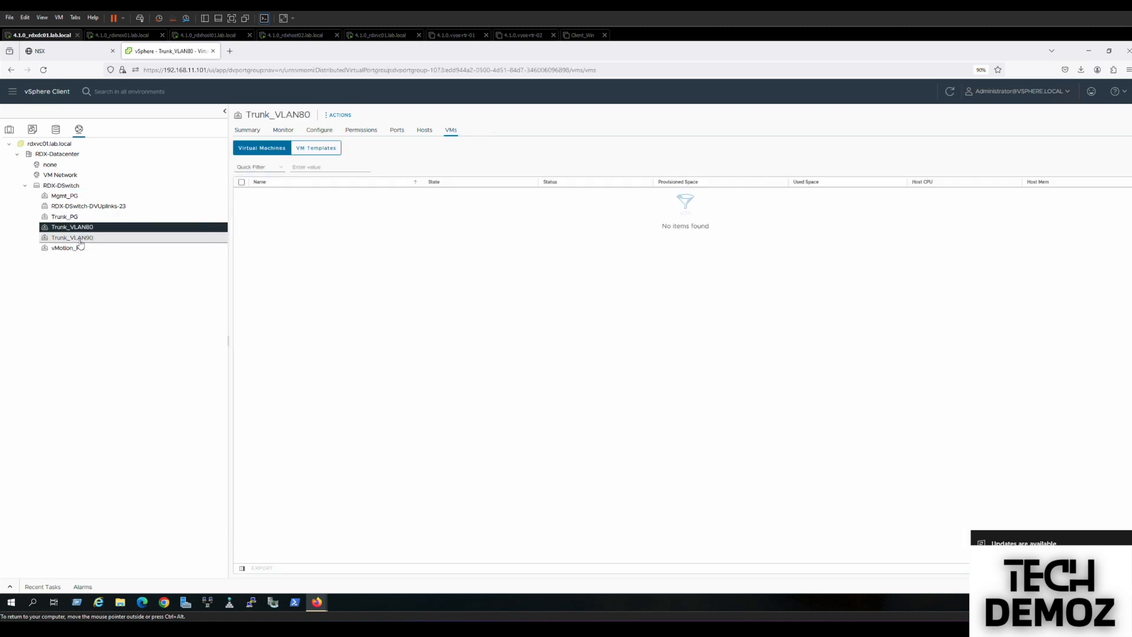
left_click(82, 238)
left_click(44, 55)
Edit rdxedge01, add Edge_TZ, and clear the old Trunk_PG uplink mappings.
left_click(244, 288)
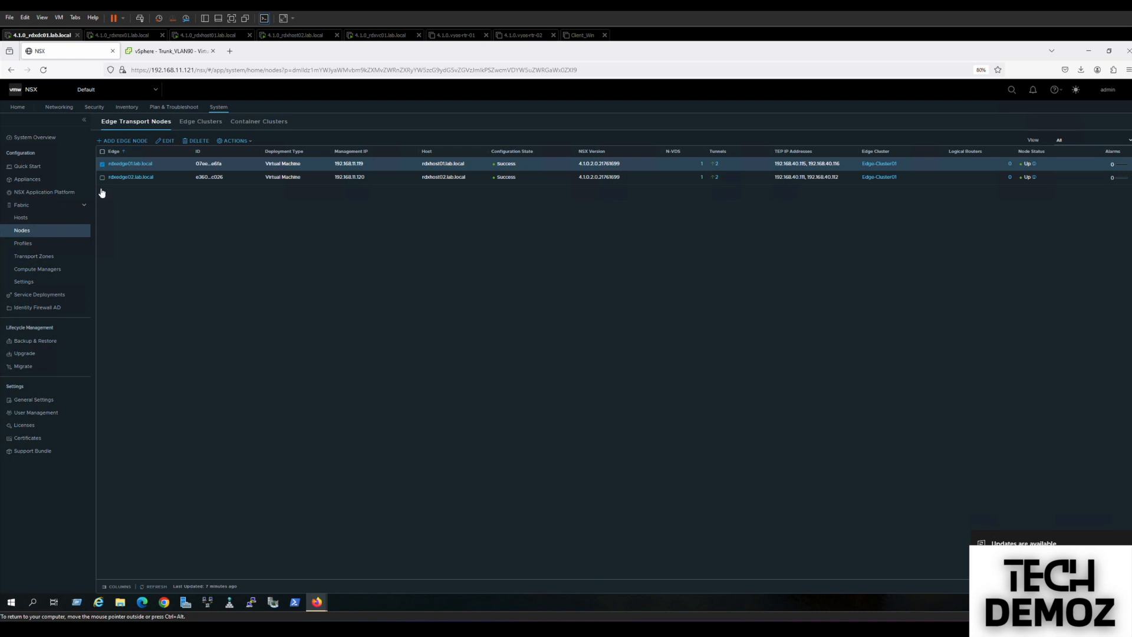
left_click(168, 141)
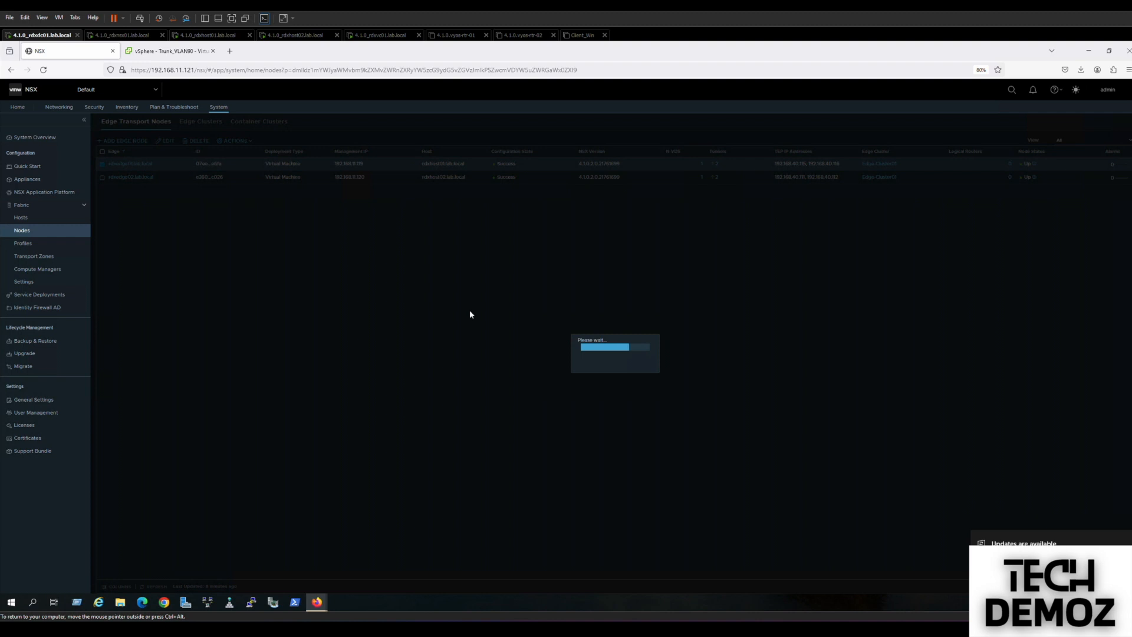
left_click(631, 366)
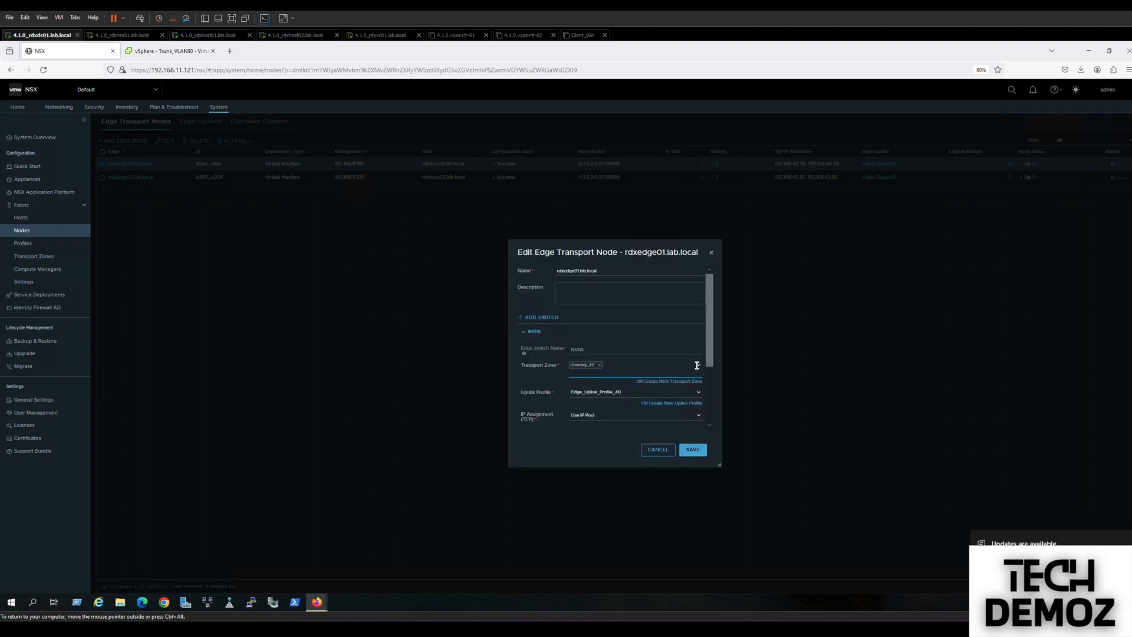
left_click(697, 366)
left_click(583, 383)
left_click_drag(712, 359, 711, 407)
left_click(693, 401)
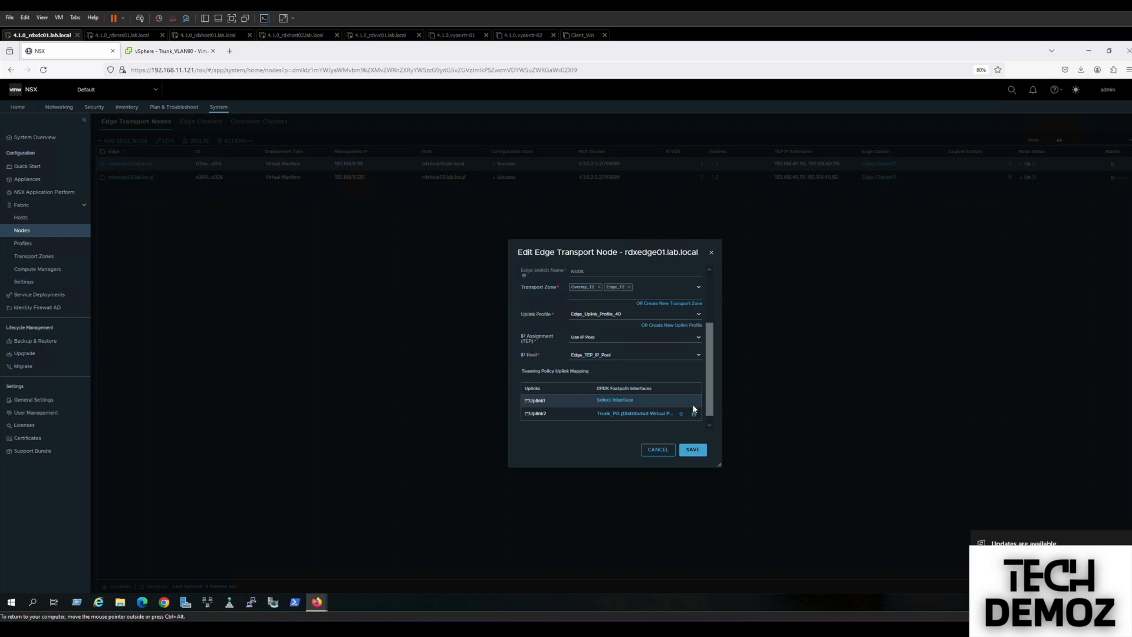
left_click(694, 413)
Map Uplink1 to the Trunk_VLAN80 interface.
left_click(626, 399)
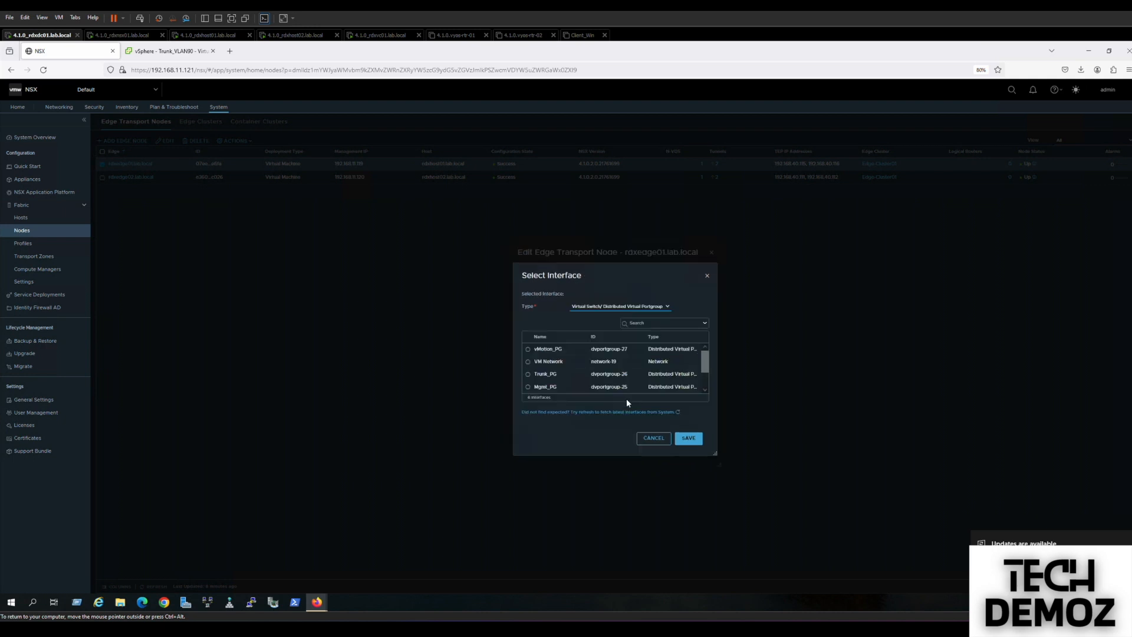
left_click_drag(704, 360, 706, 384)
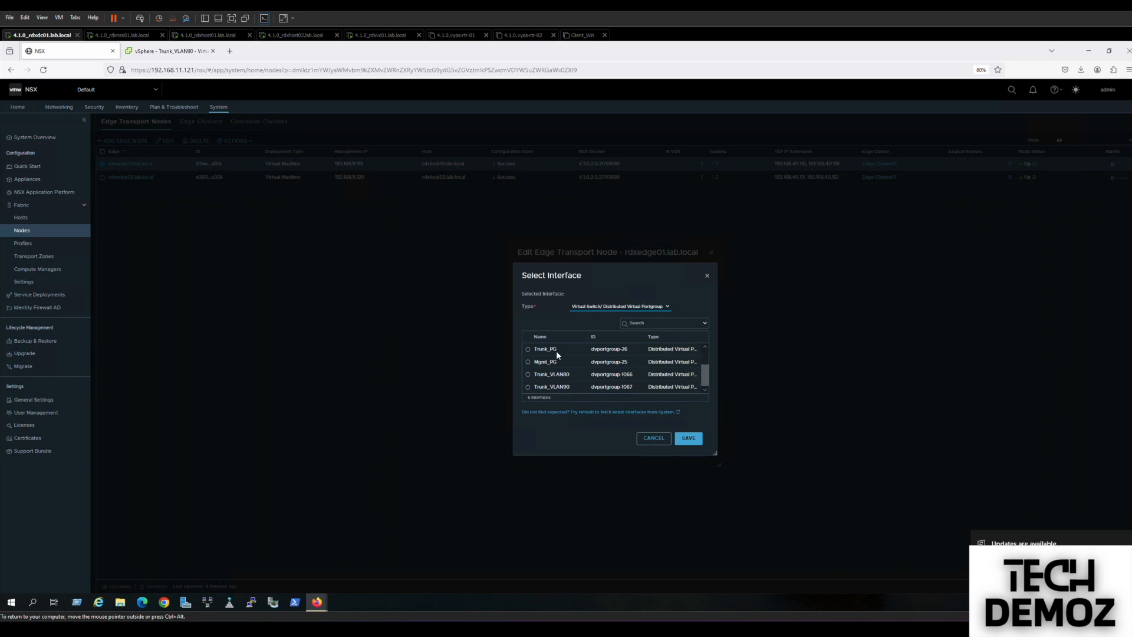
left_click(528, 374)
left_click(687, 438)
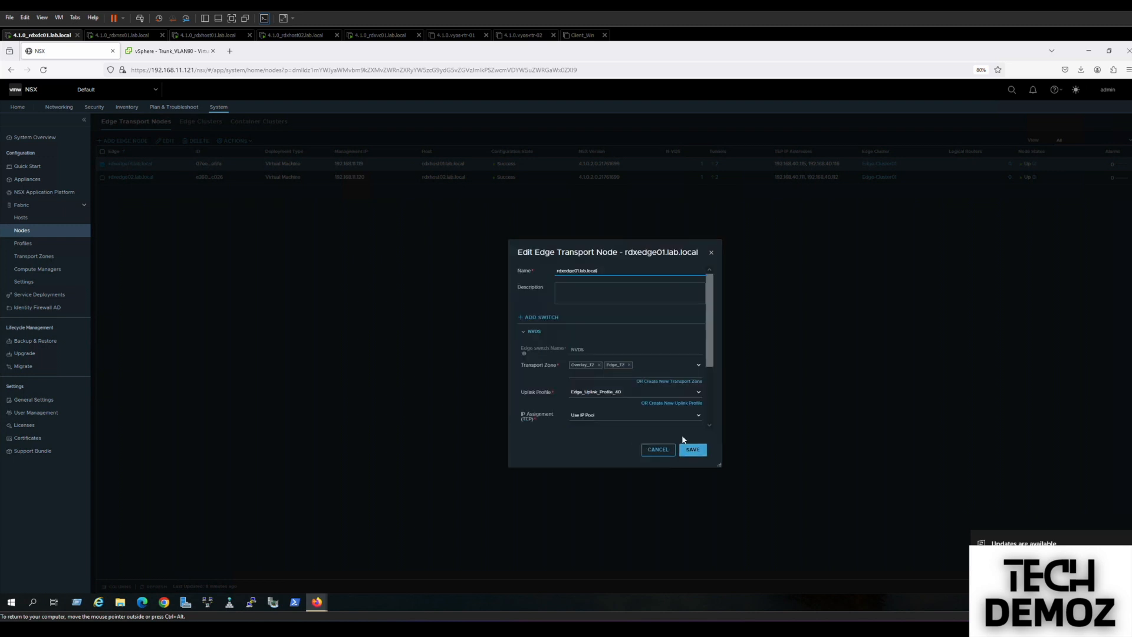
scroll(710, 411, "down", 3)
Map Uplink2 to Trunk_VLAN90 and save the edge transport node.
left_click(615, 404)
left_click_drag(707, 366, 704, 382)
left_click(528, 387)
left_click(687, 438)
left_click_drag(707, 357, 708, 439)
left_click(692, 450)
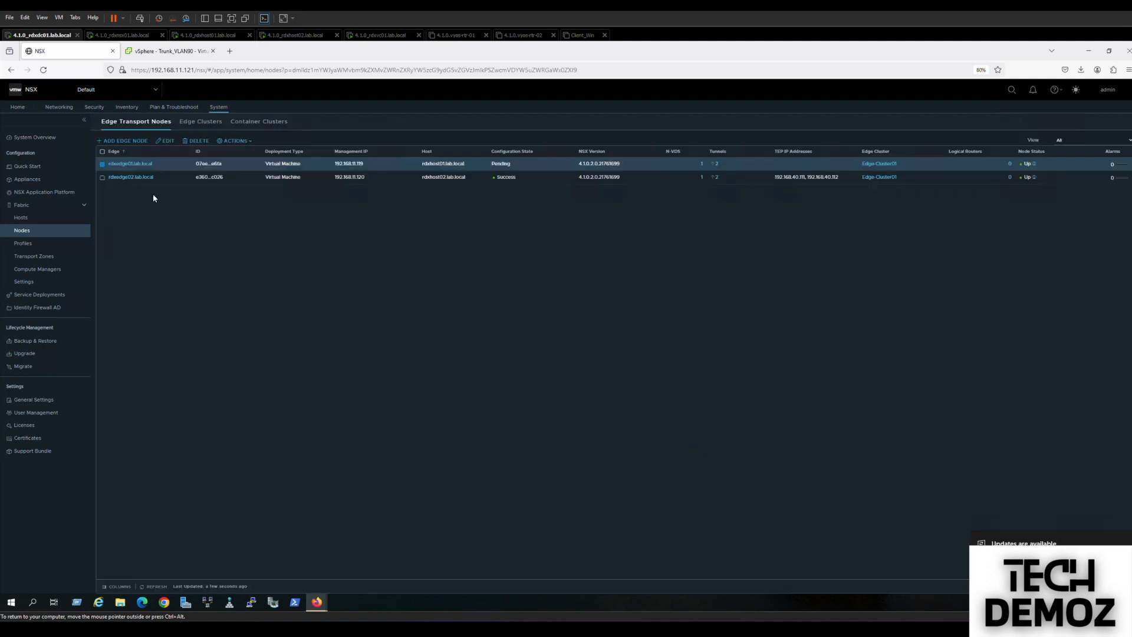
Replace rdxedge02's VLAN_TZ transport zone with Edge_TZ.
left_click(102, 177)
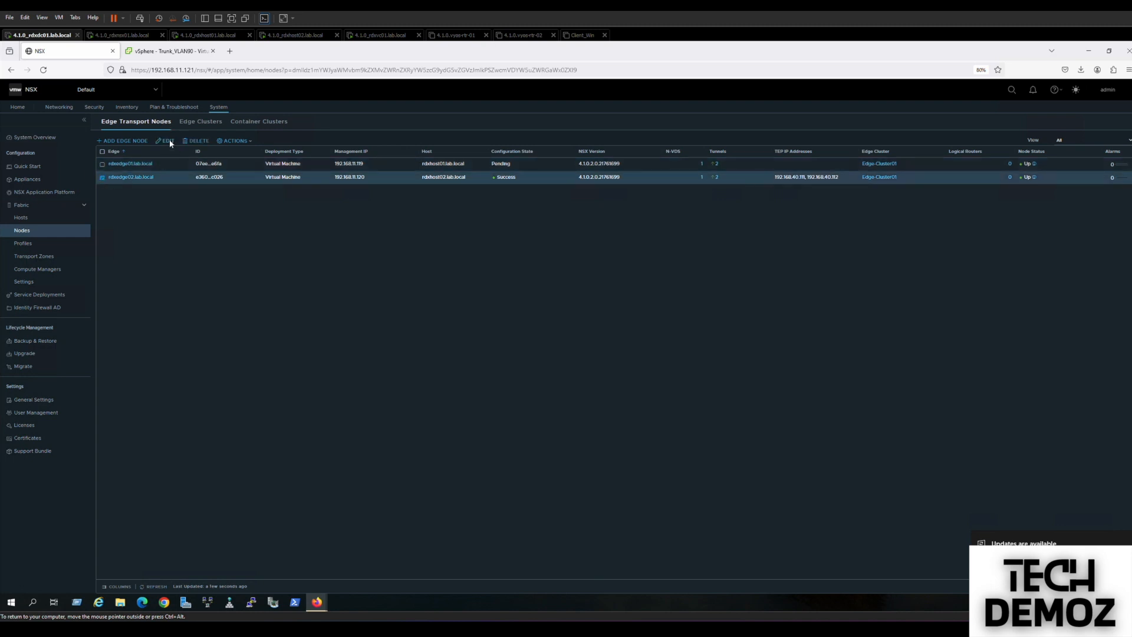
left_click(169, 140)
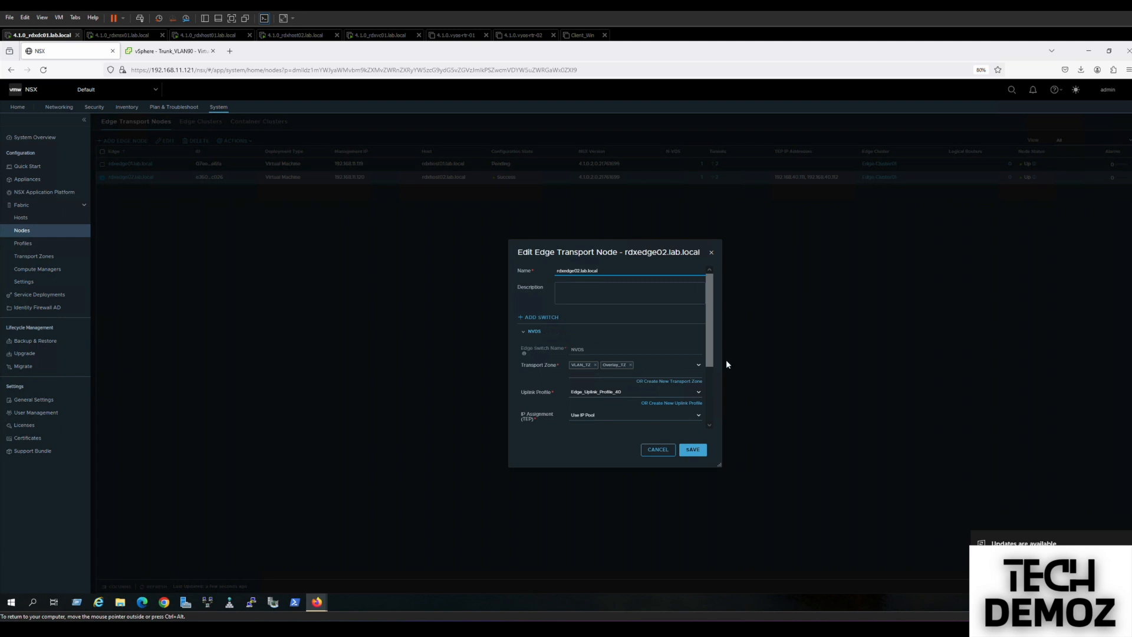
left_click(595, 365)
left_click(699, 367)
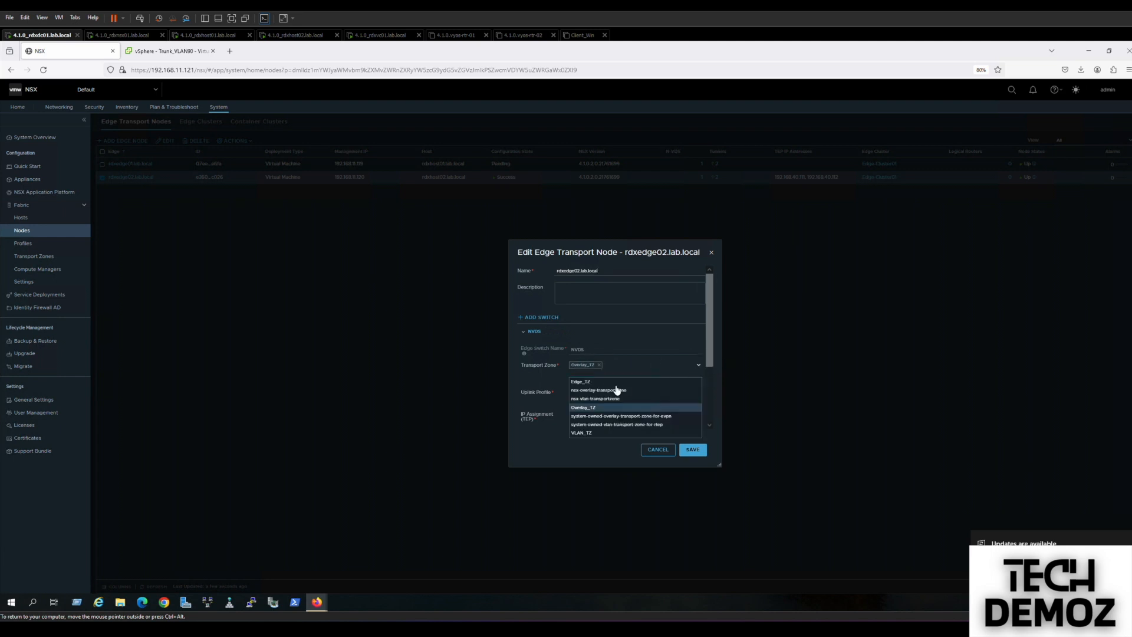
left_click(609, 383)
left_click_drag(710, 359, 706, 412)
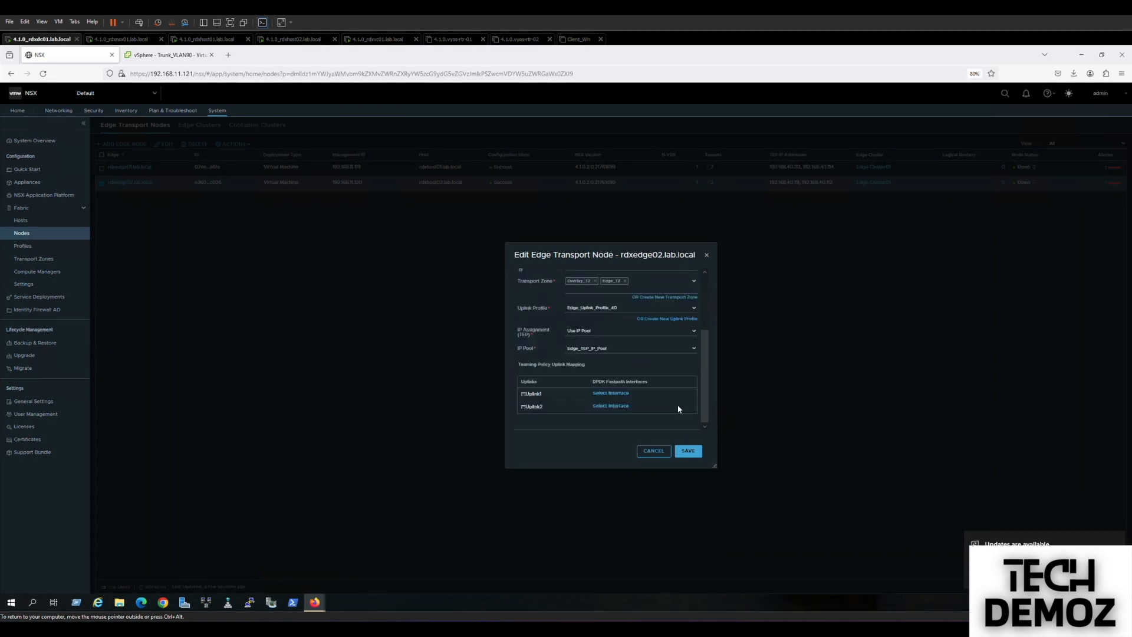
Map rdxedge02's Uplink1 to Trunk_VLAN80.
left_click(621, 394)
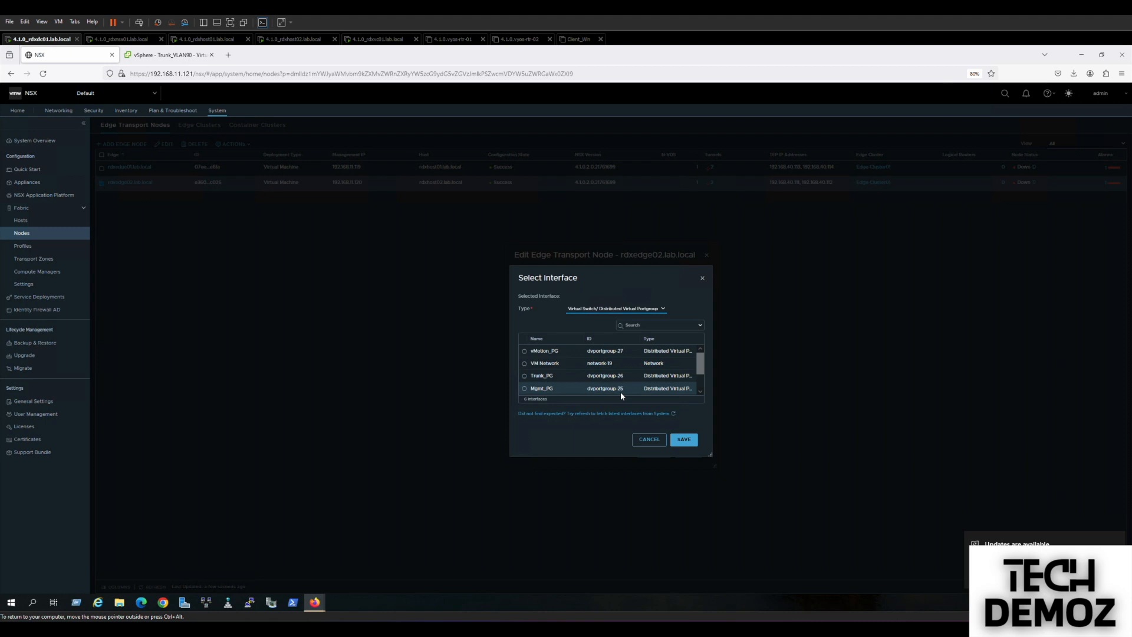
scroll(701, 392, "down", 1)
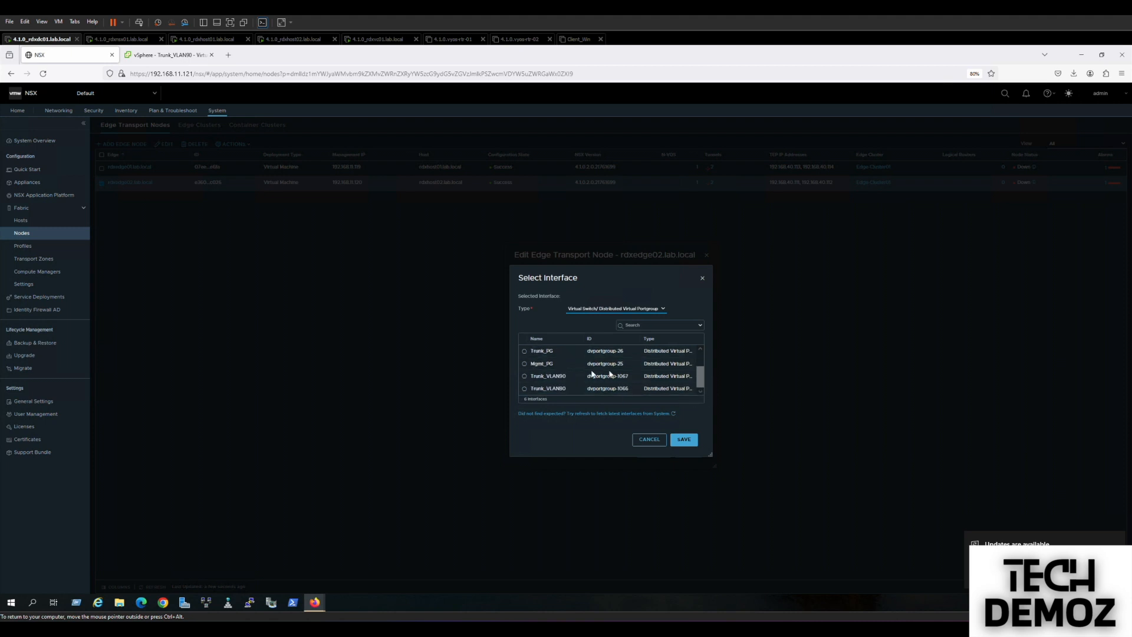
left_click(524, 375)
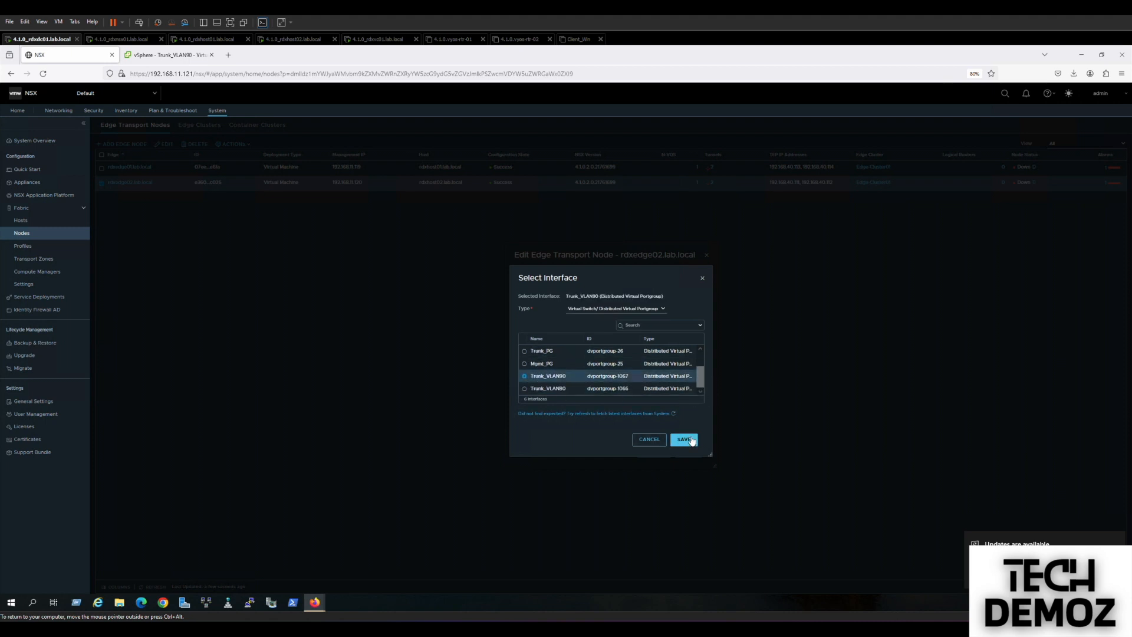
left_click(534, 393)
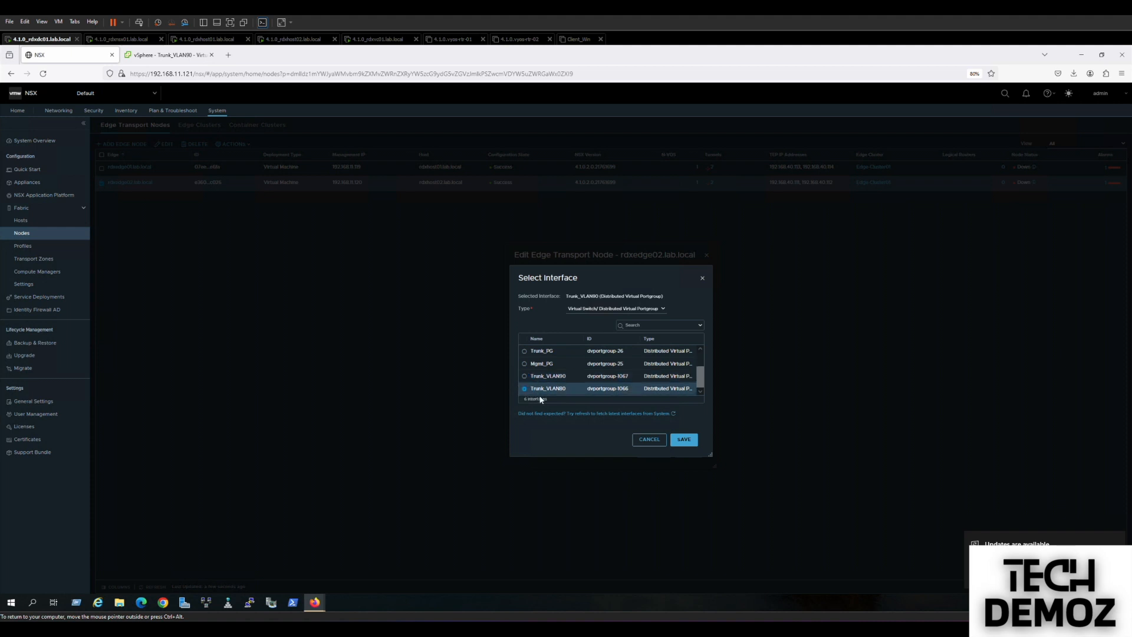
left_click(649, 439)
Map Uplink2 to Trunk_VLAN90, save rdxedge02, and refresh the edge node list.
scroll(704, 424, "down", 2)
scroll(703, 424, "down", 3)
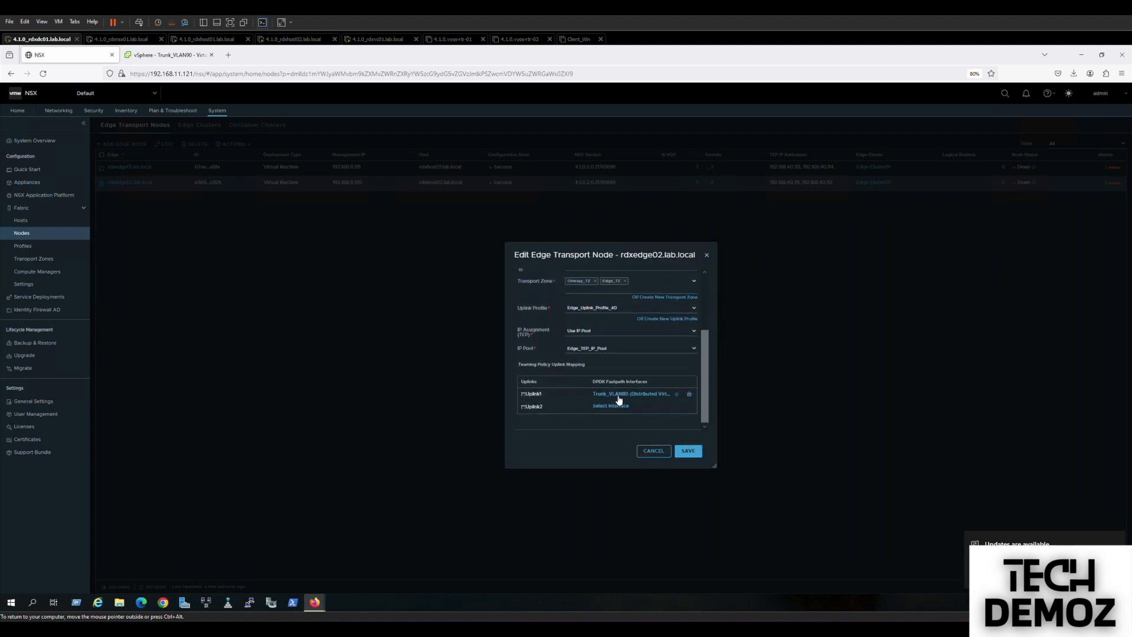
left_click(613, 407)
scroll(699, 391, "down", 2)
left_click(523, 375)
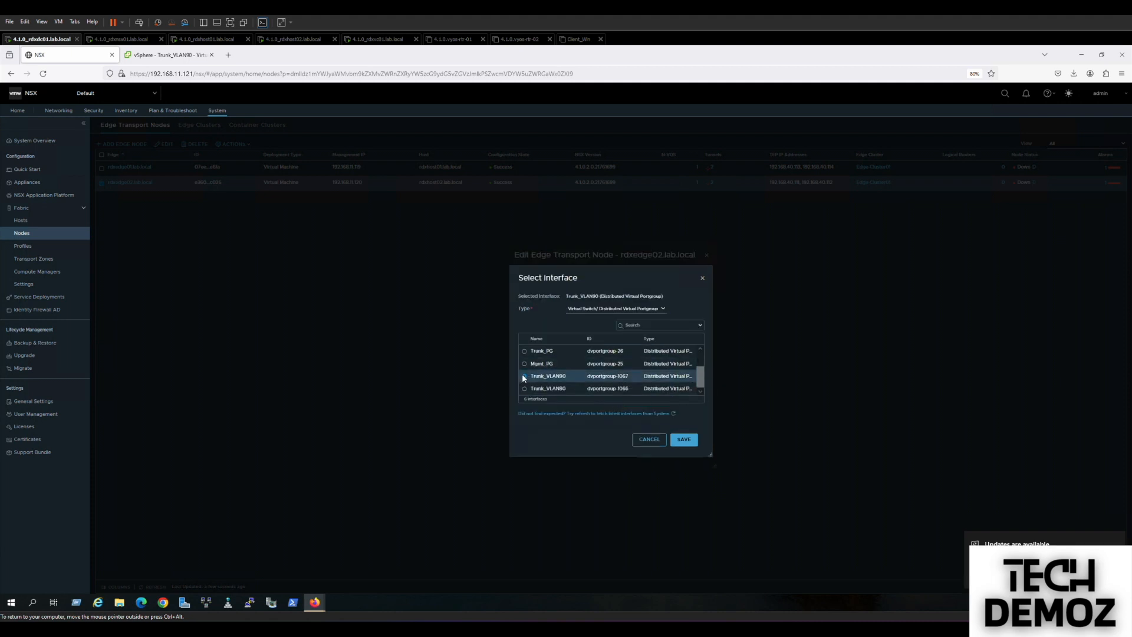
left_click(682, 440)
left_click(688, 451)
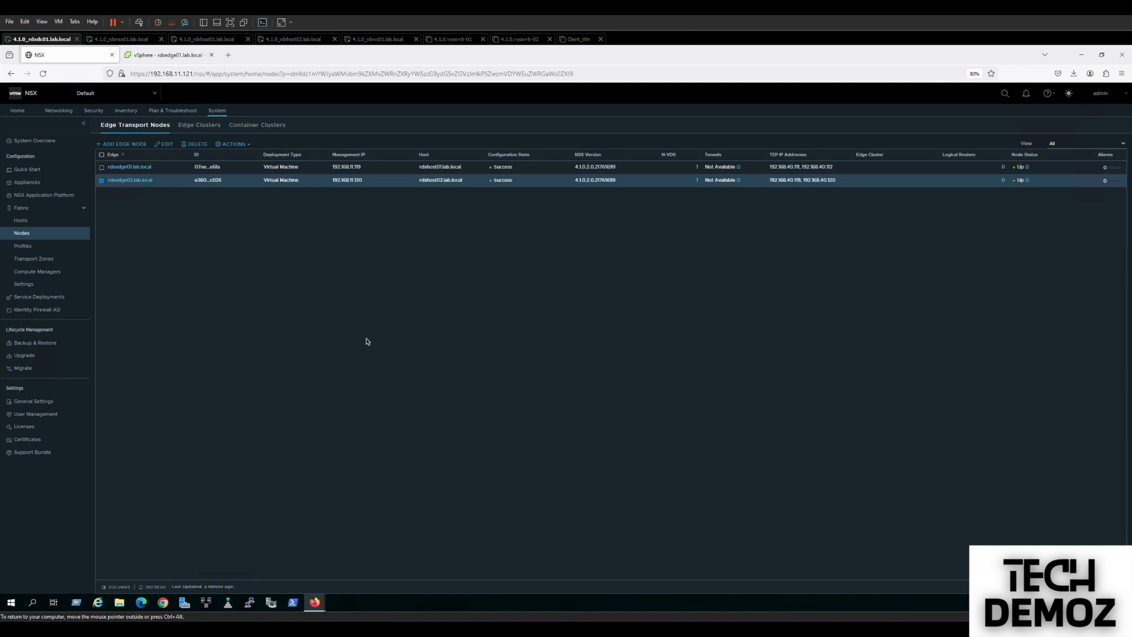
left_click(153, 588)
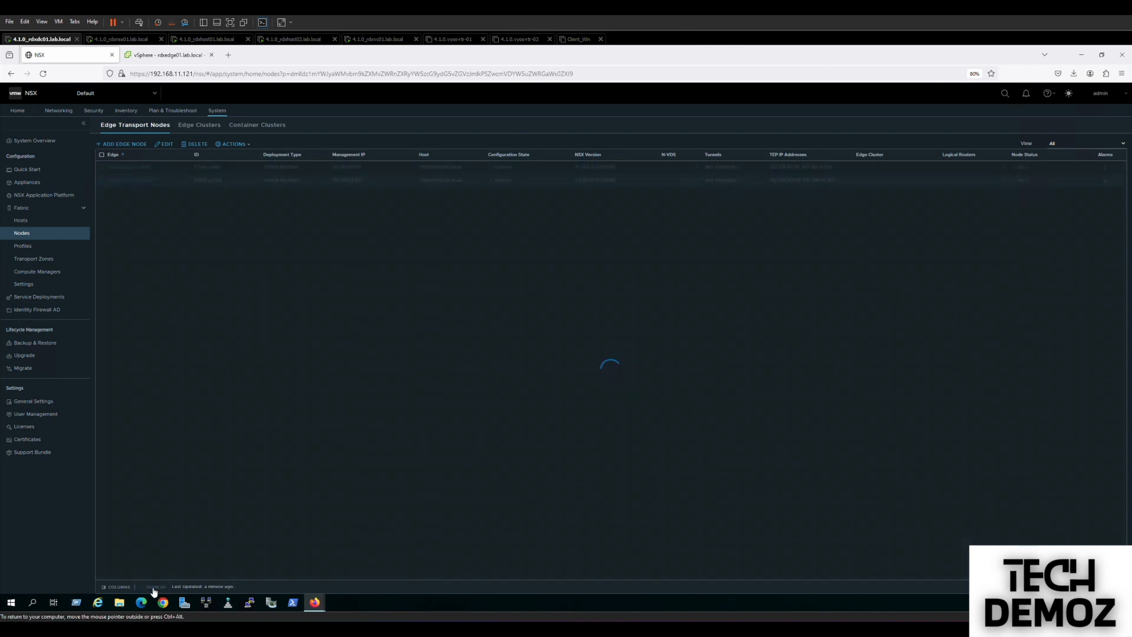
left_click(154, 590)
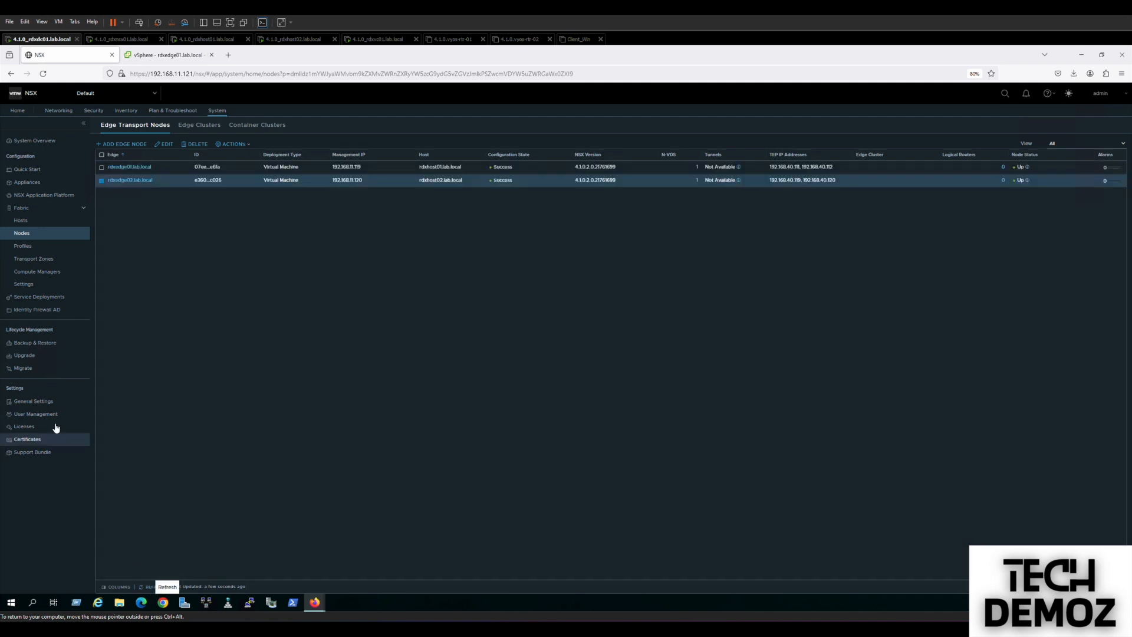
Start a new segment named VLAN80 under Networking > Segments.
left_click(58, 112)
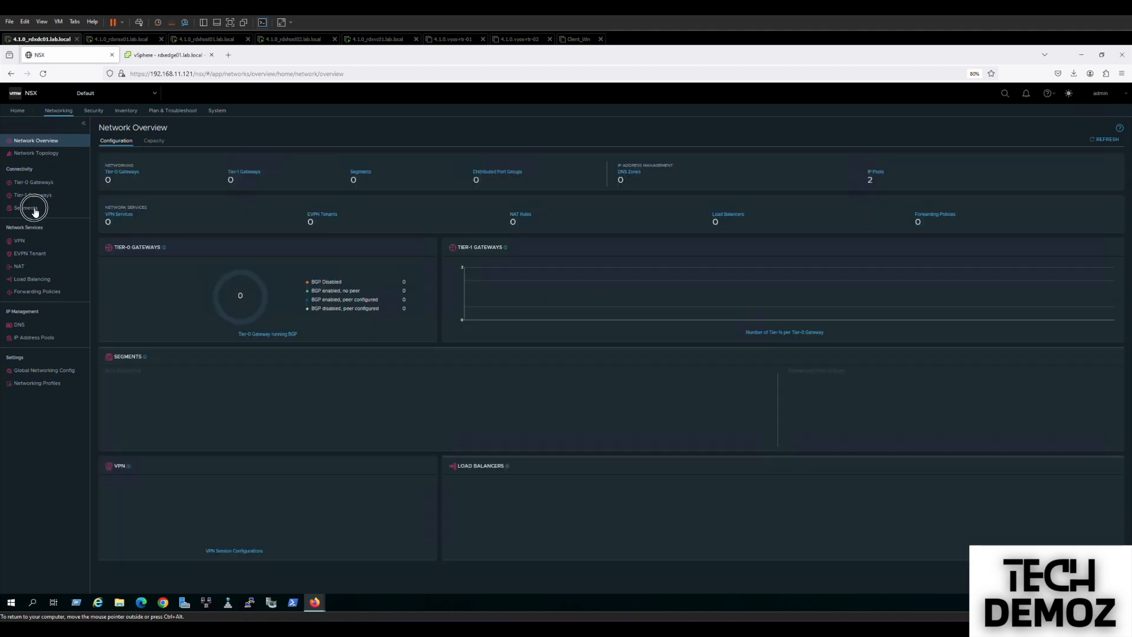
left_click(29, 209)
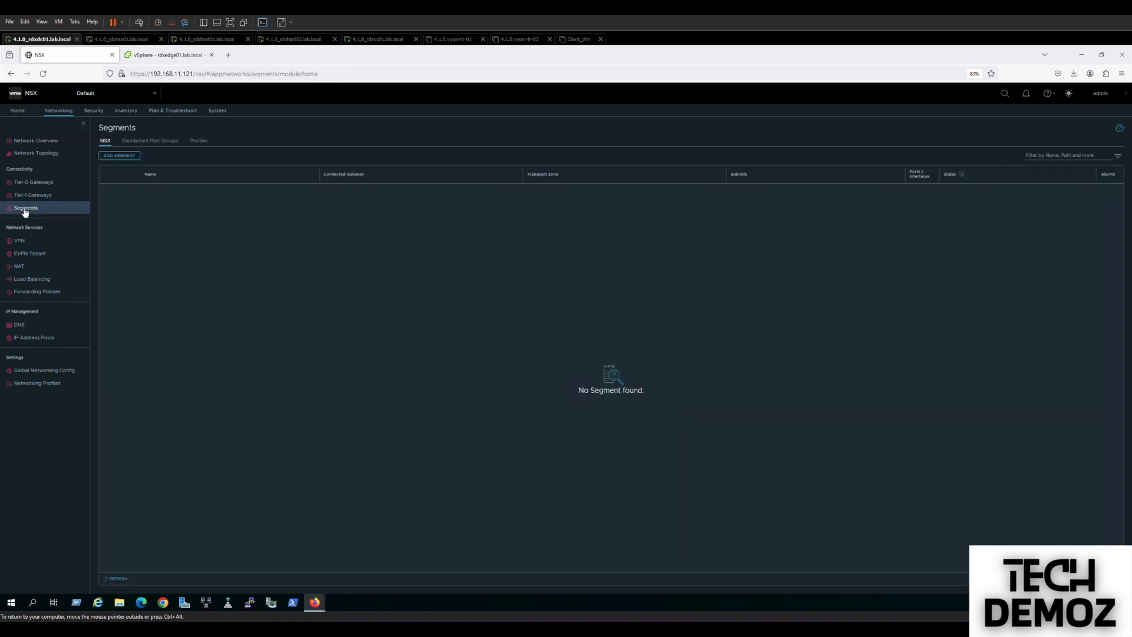
left_click(109, 156)
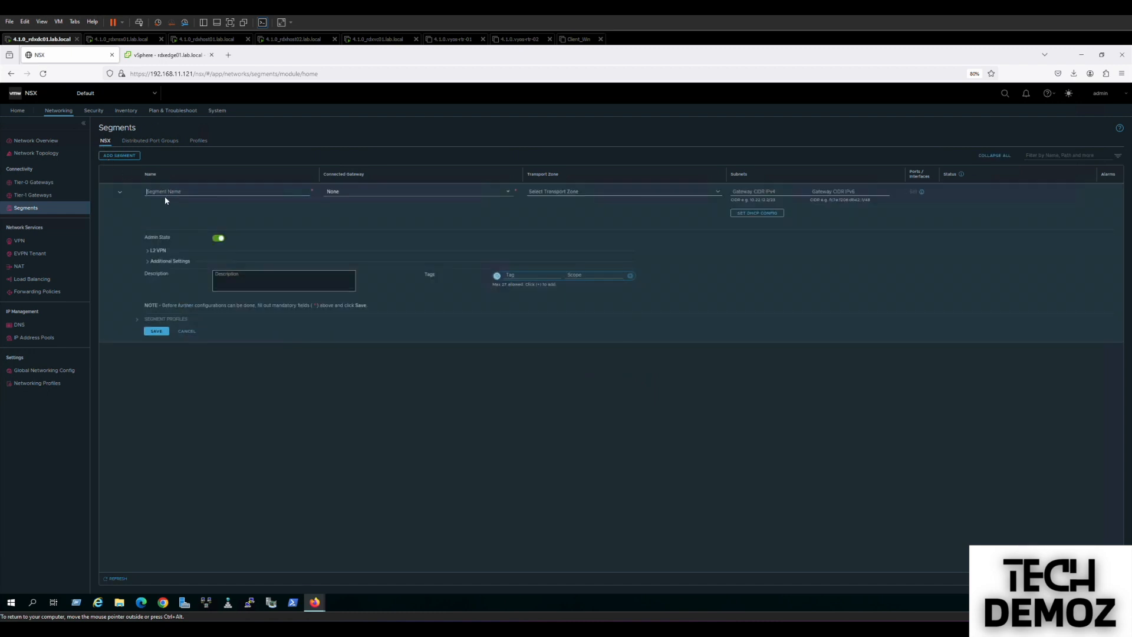
type("1L")
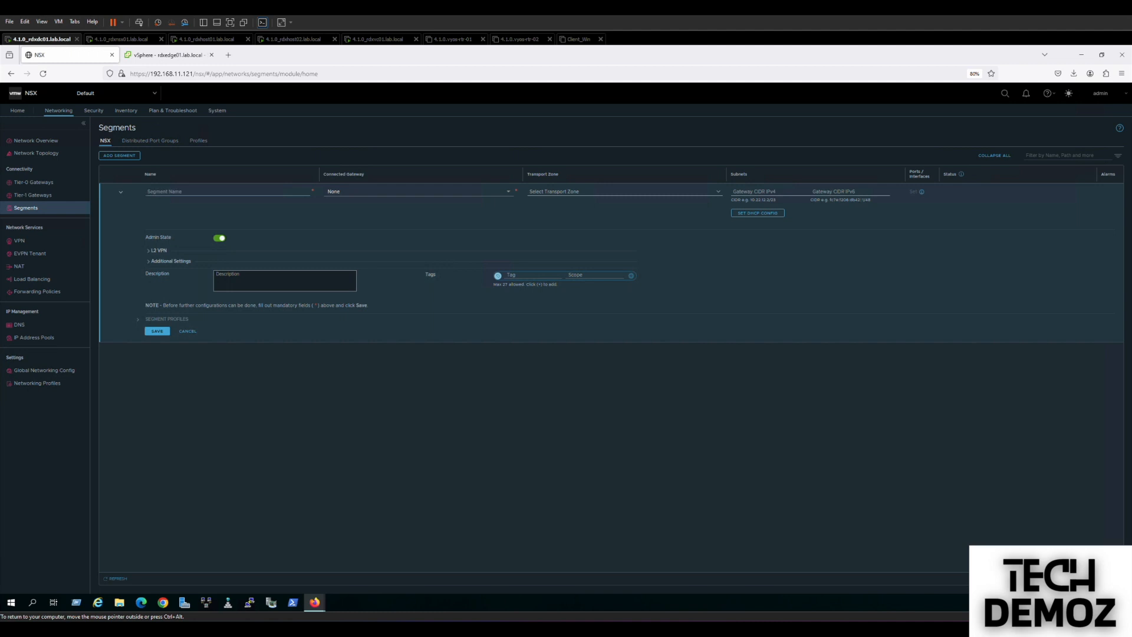
key("BackSpace")
key("BackSpace")
type("AN80")
Put VLAN80 in Edge_TZ with teaming policy VLAN80 and VLAN ID 80, then save.
left_click(509, 193)
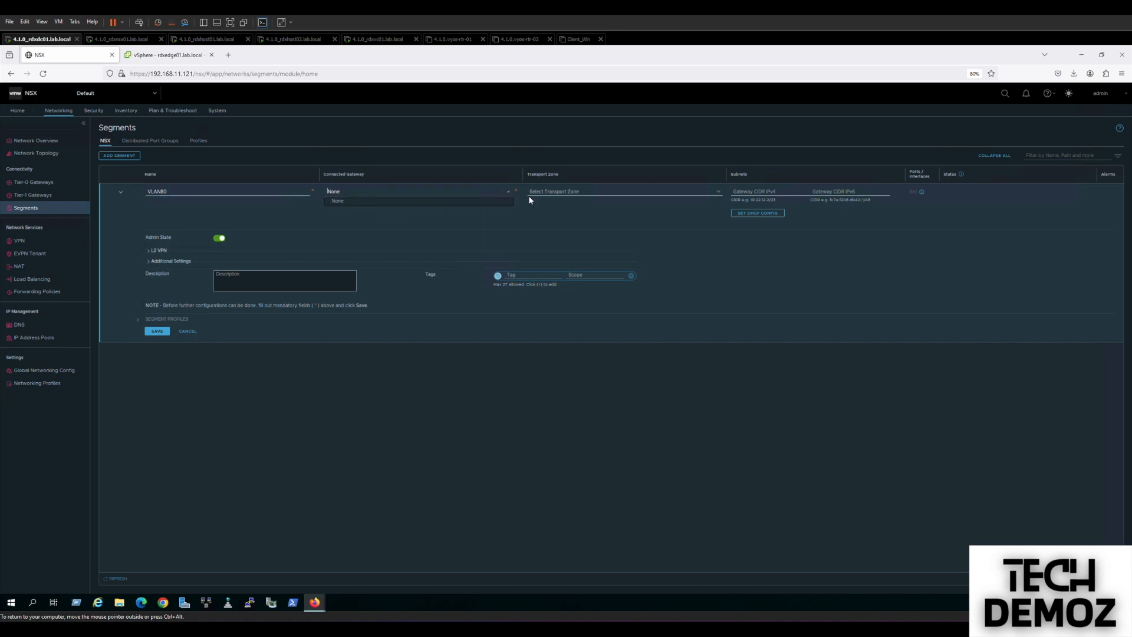
left_click(587, 196)
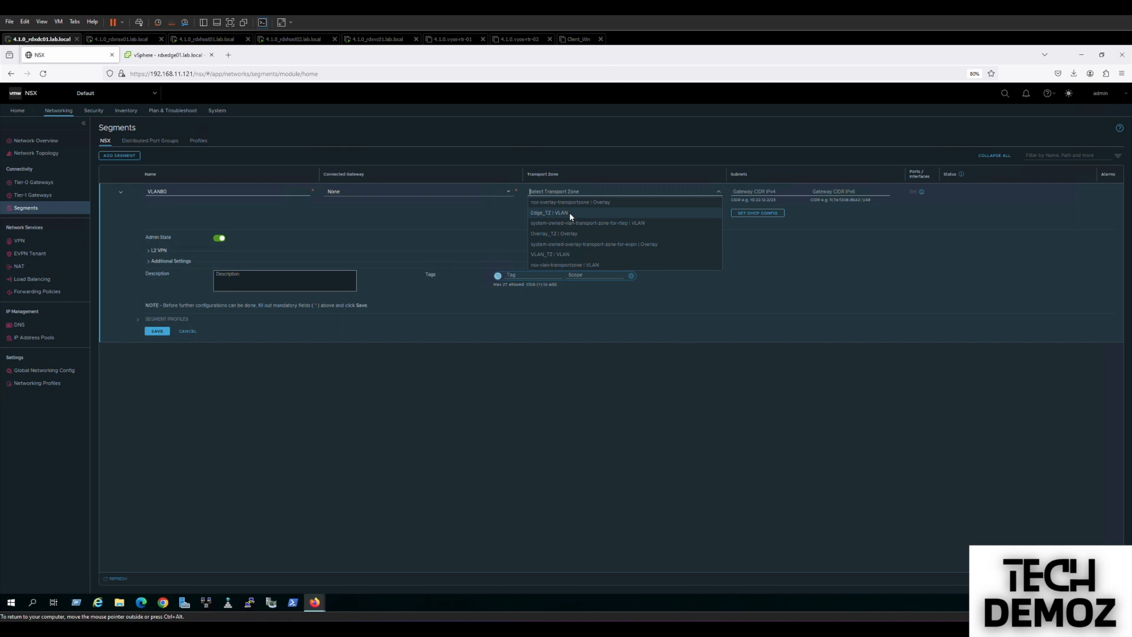
left_click(572, 214)
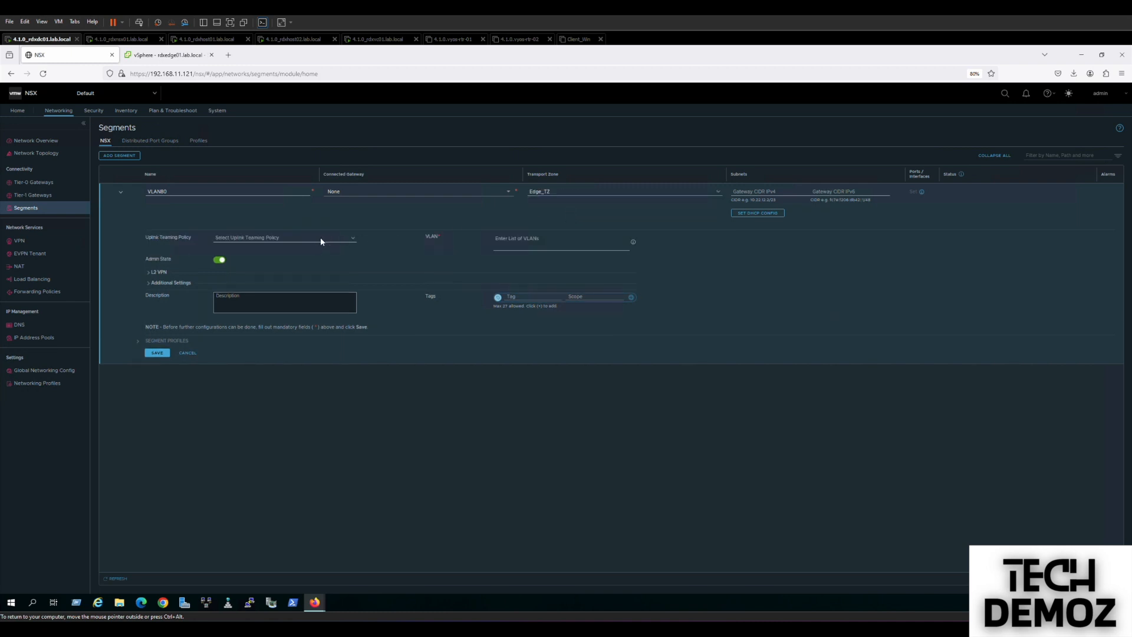
left_click(353, 239)
left_click(248, 248)
type("80")
left_click(157, 353)
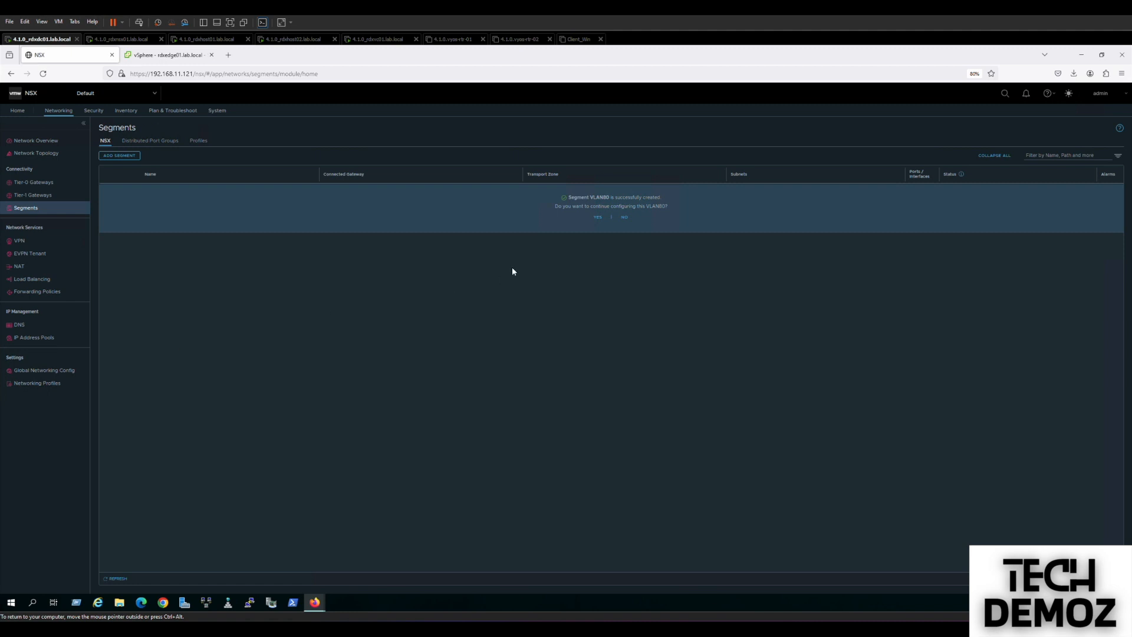
Start segment VLAN90 in Edge_TZ with the VLAN90 uplink teaming policy.
left_click(624, 218)
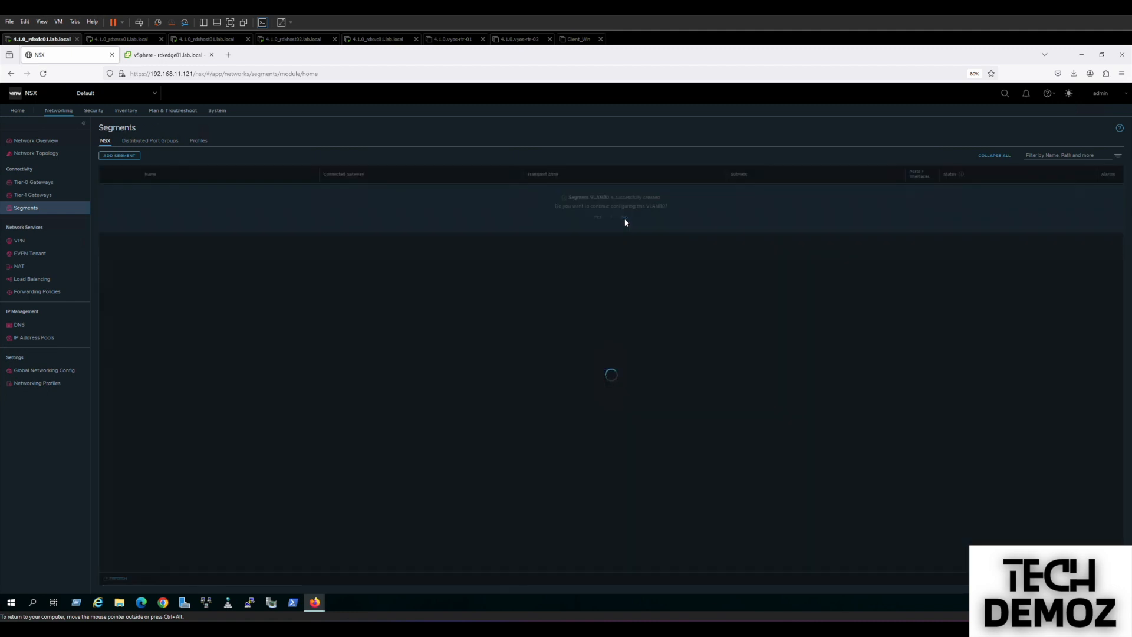
left_click(121, 157)
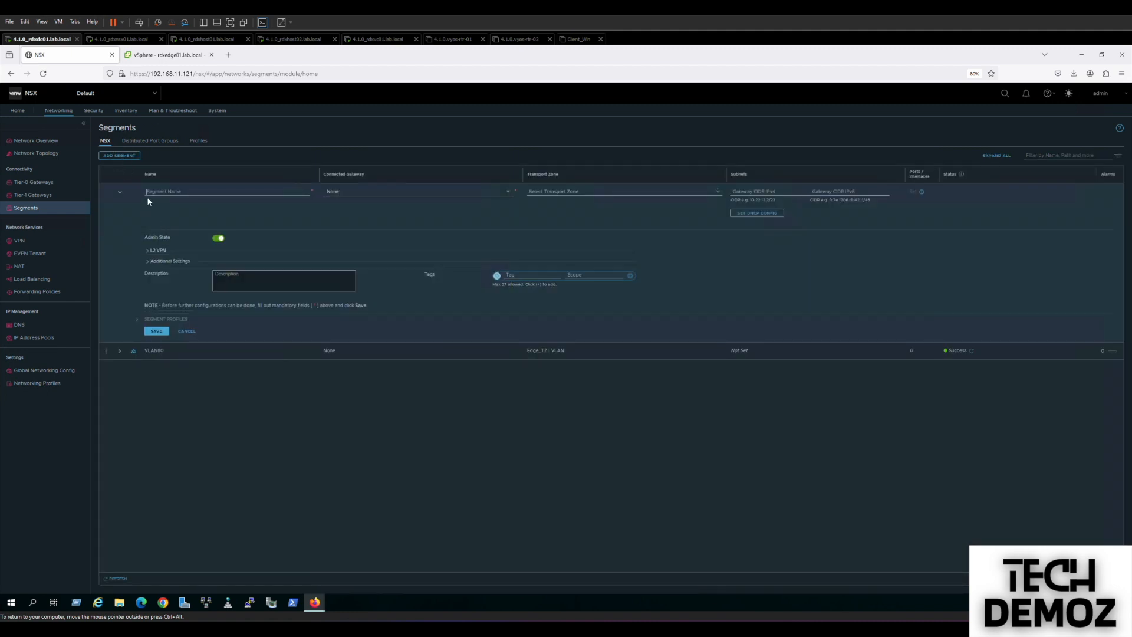
type("VLA")
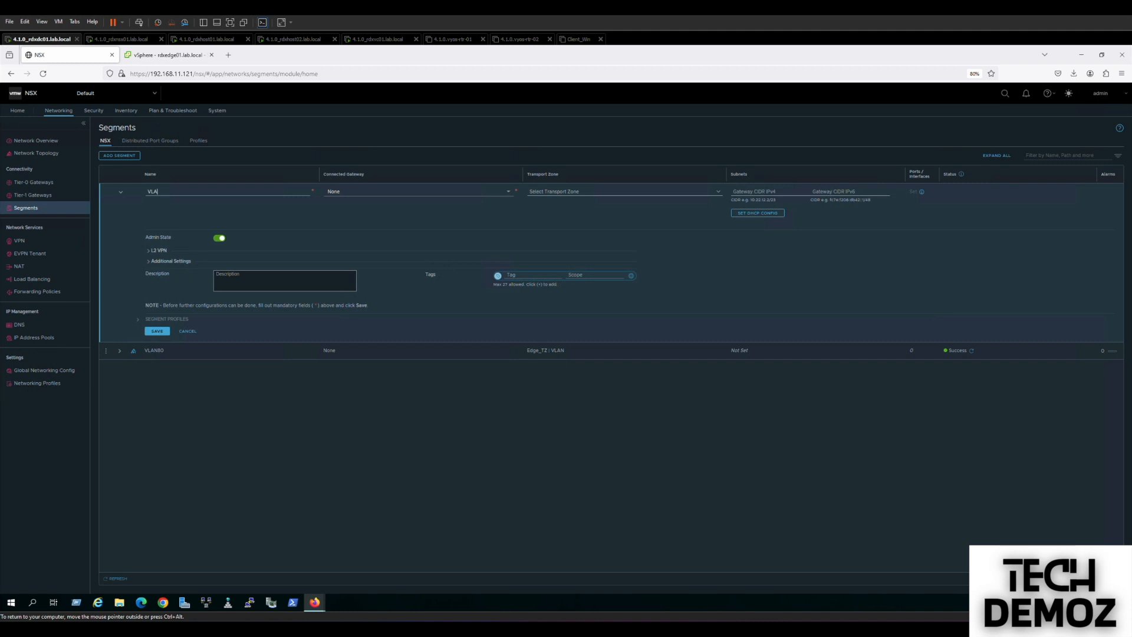
type("N90")
left_click(550, 194)
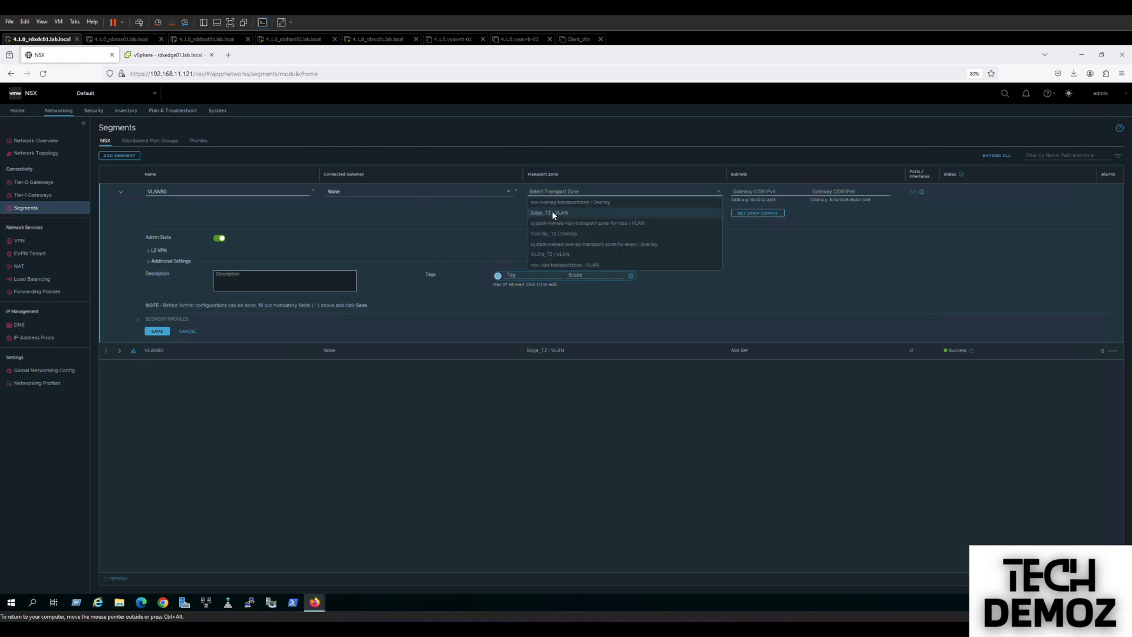
left_click(552, 211)
left_click(254, 242)
left_click(240, 260)
Give VLAN90 VLAN ID 90, save it, and go to the System overview.
left_click(530, 239)
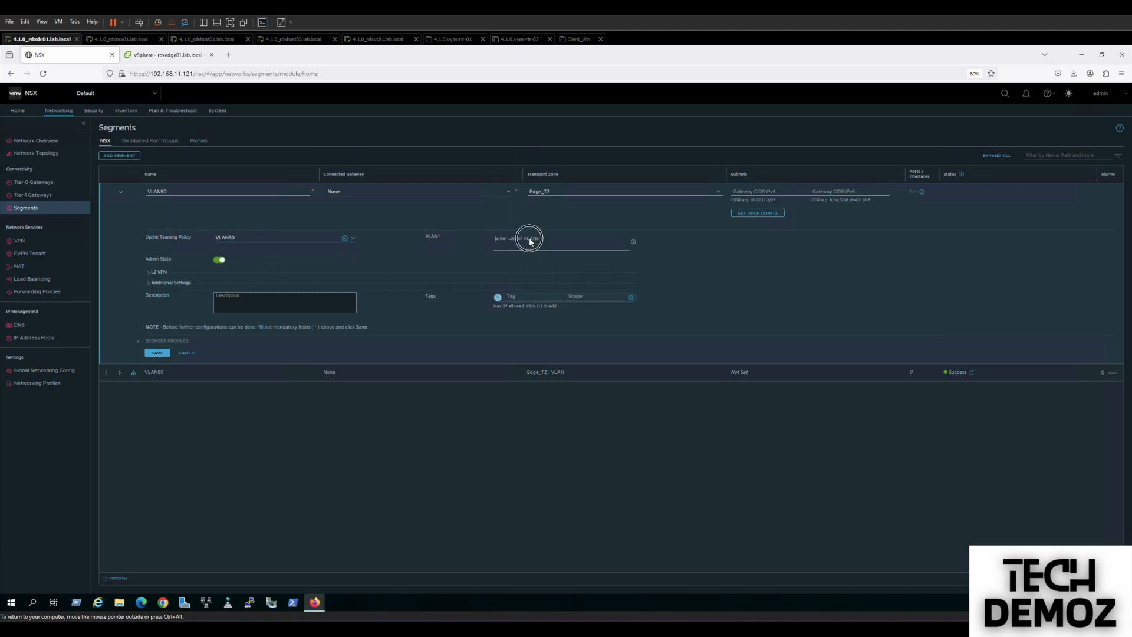
type("9")
left_click(166, 354)
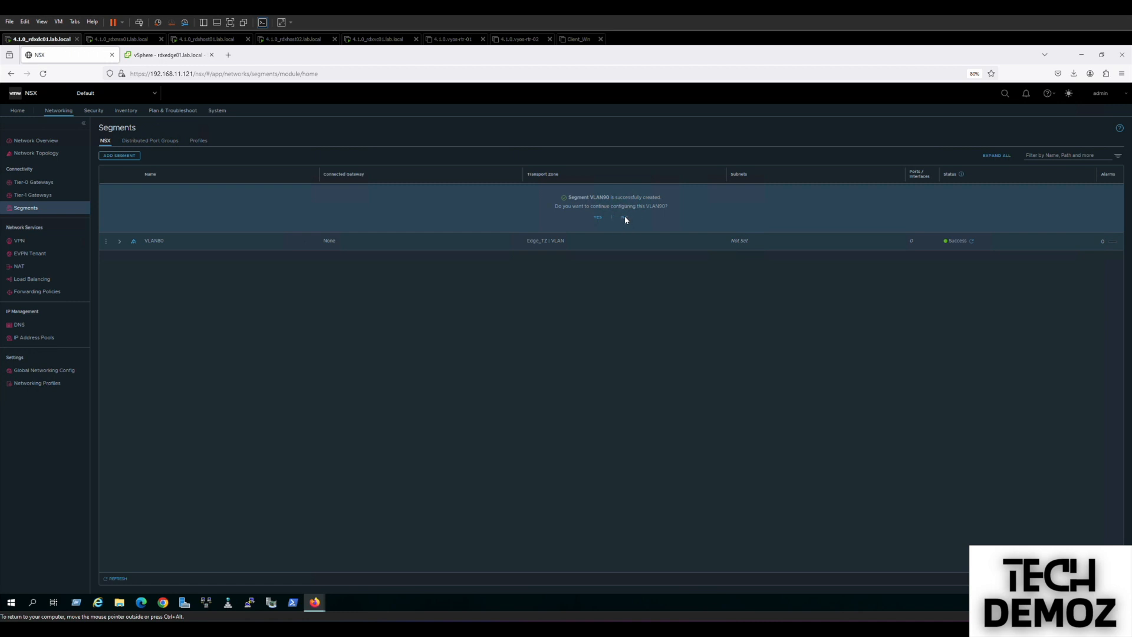
left_click(624, 217)
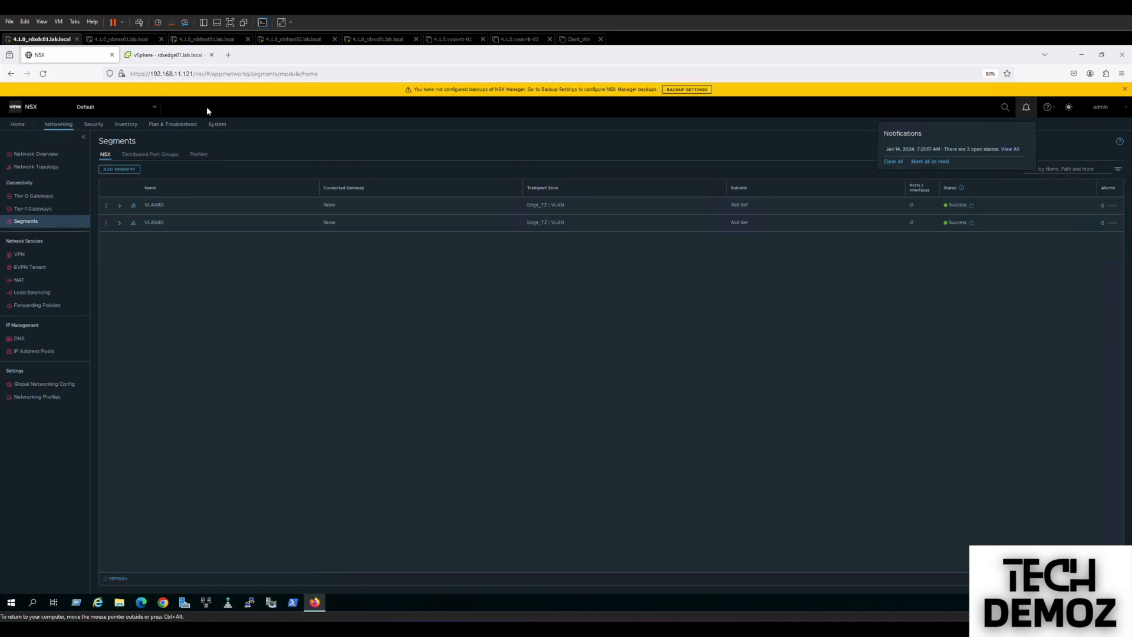
left_click(218, 125)
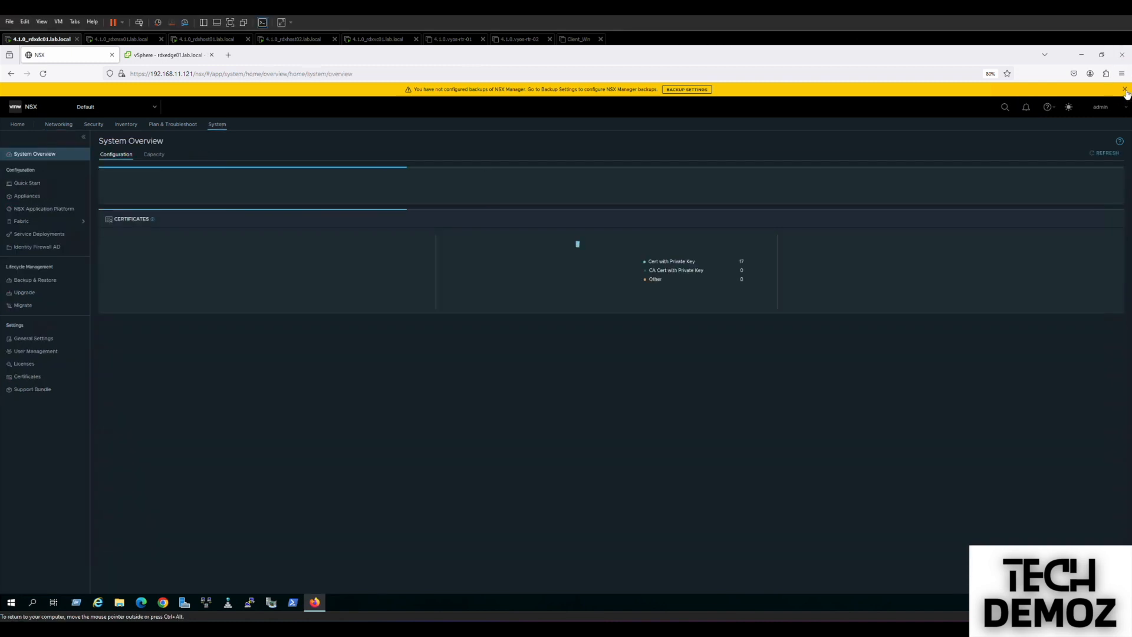
Dismiss the backup banner and go to Fabric > Nodes > Edge Clusters.
left_click(1125, 90)
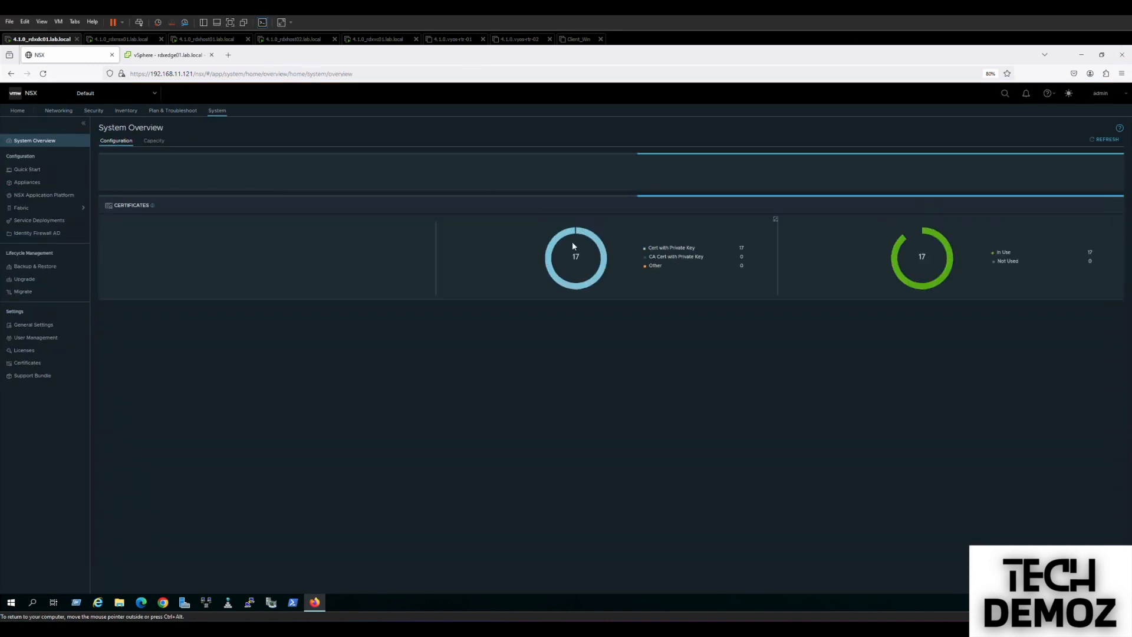
left_click(26, 208)
left_click(34, 235)
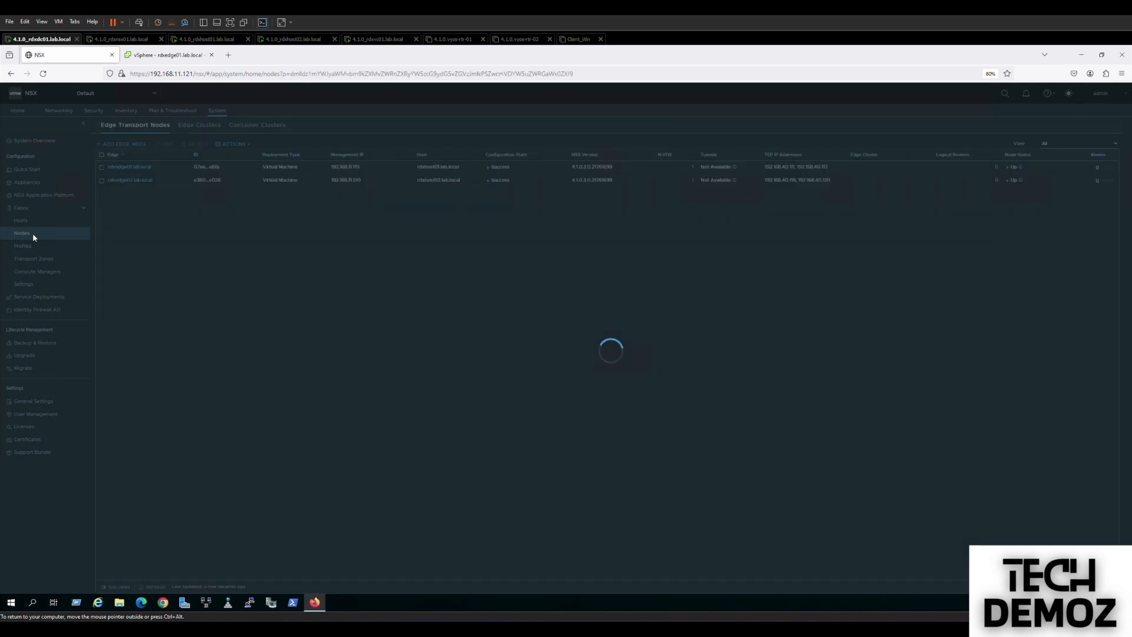
left_click(199, 126)
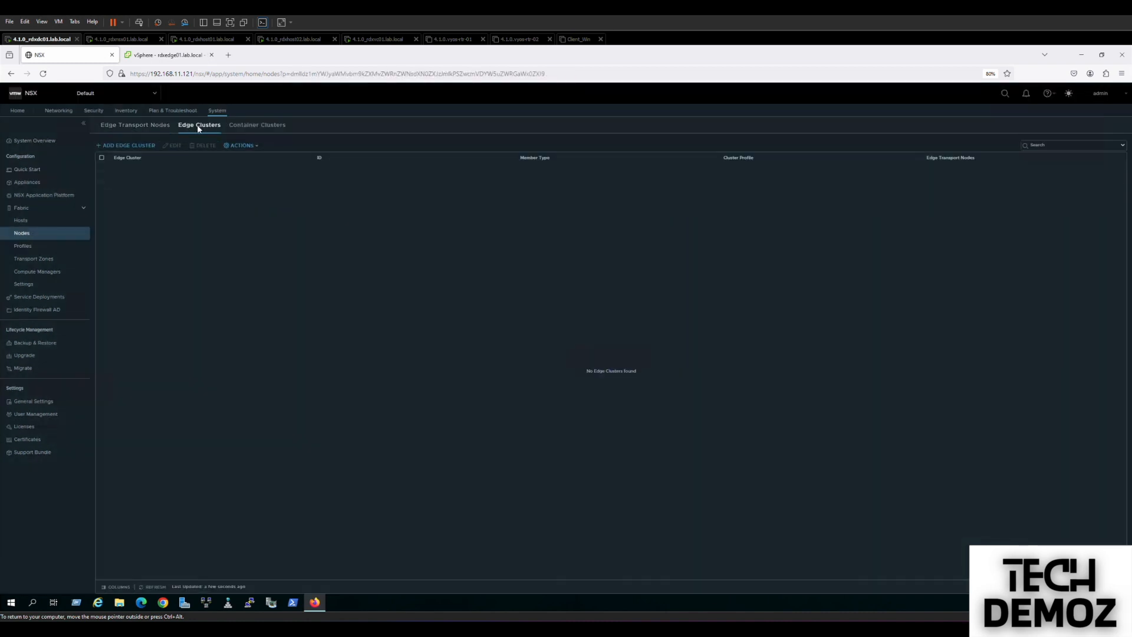
Create Edge_Cluster01 containing both edge nodes, then return to Networking.
left_click(133, 145)
left_click(565, 259)
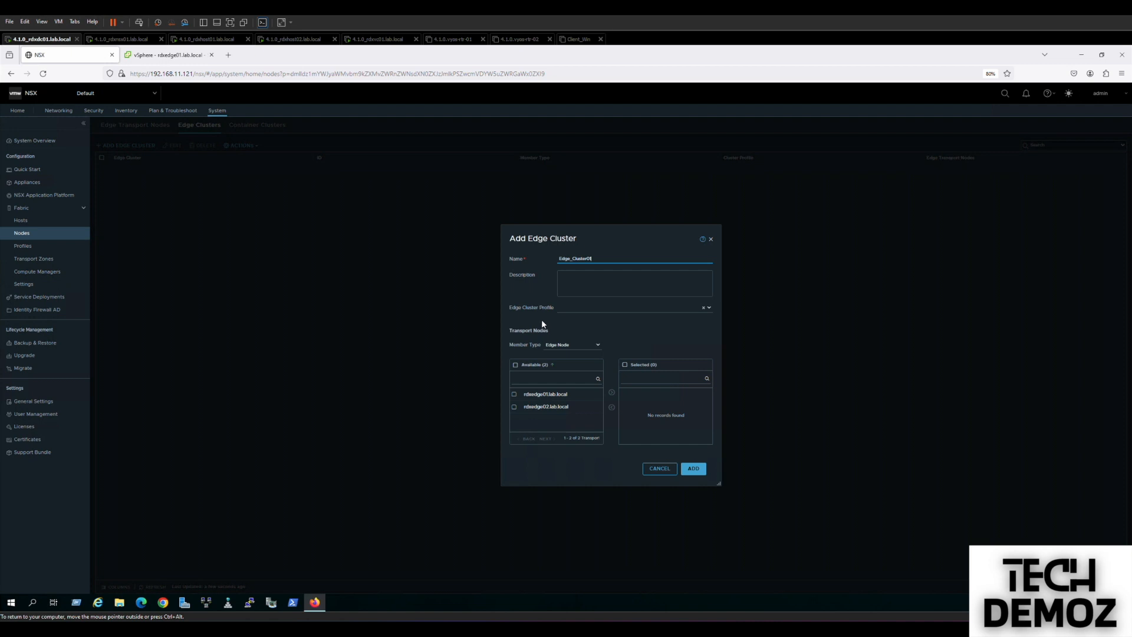
left_click(515, 366)
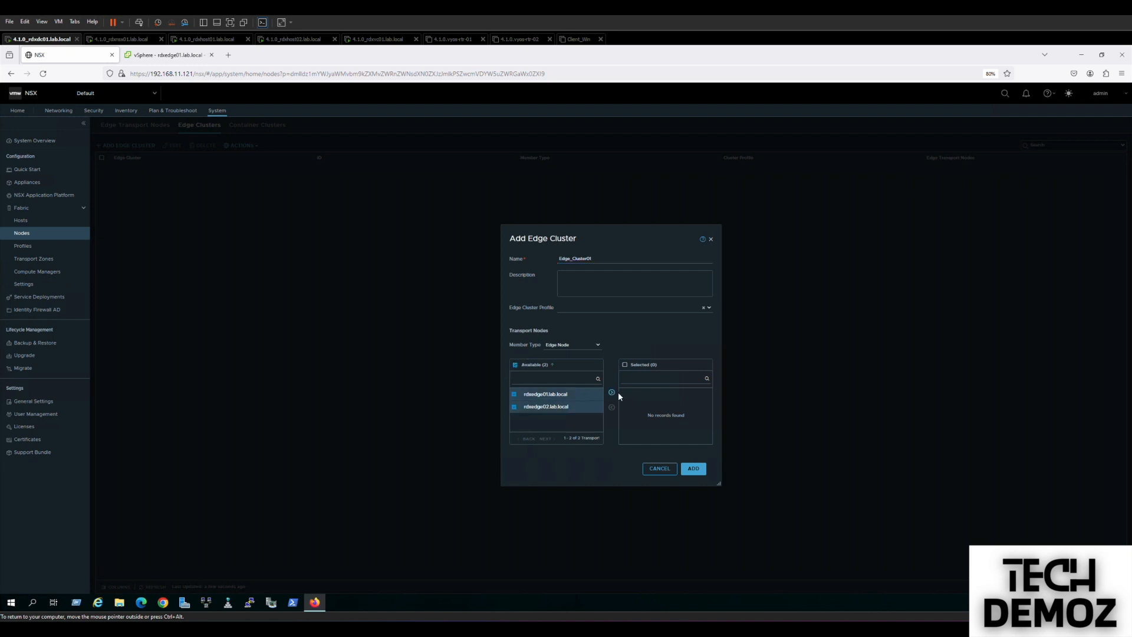
left_click(612, 393)
left_click(694, 469)
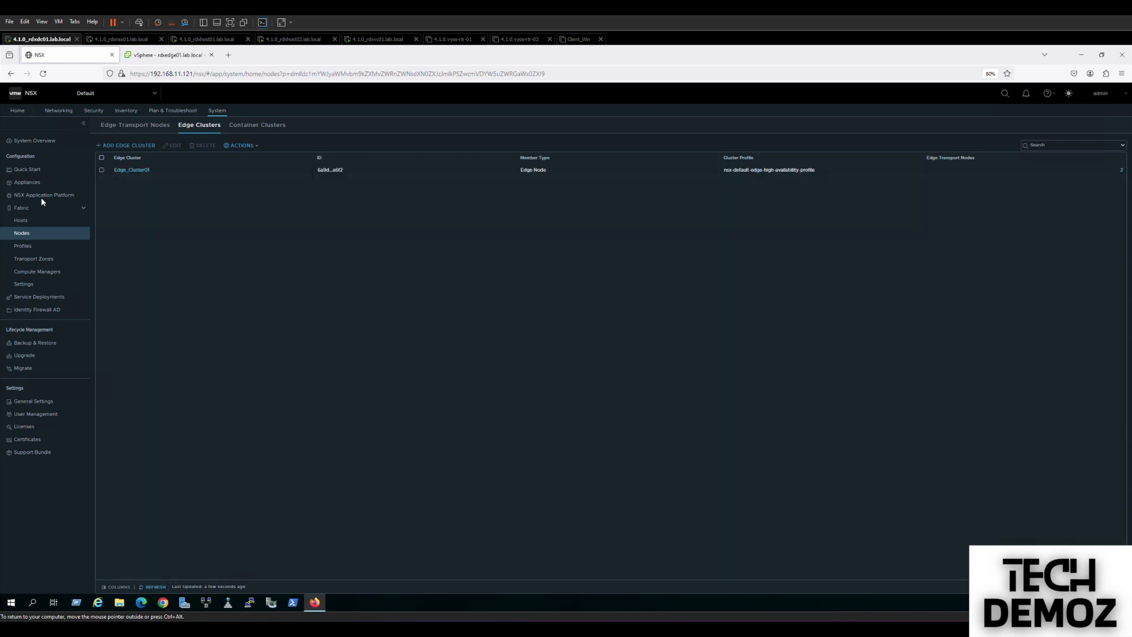
left_click(58, 112)
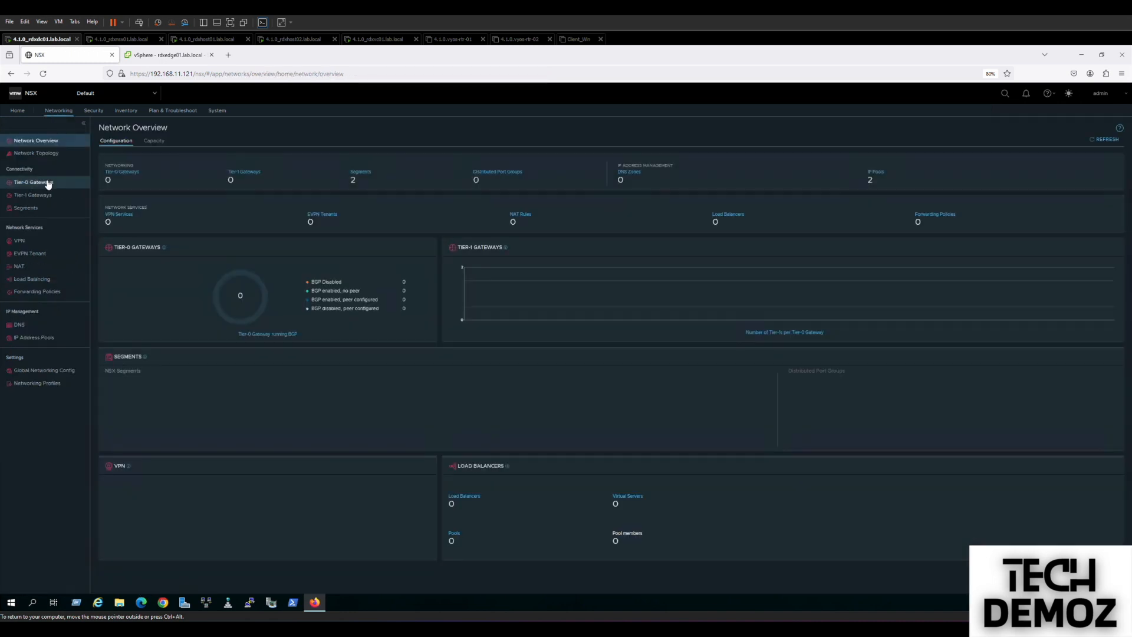
Add Tier-0 gateway T0-GW-01 on Edge_Cluster01, save it, and keep configuring.
left_click(48, 184)
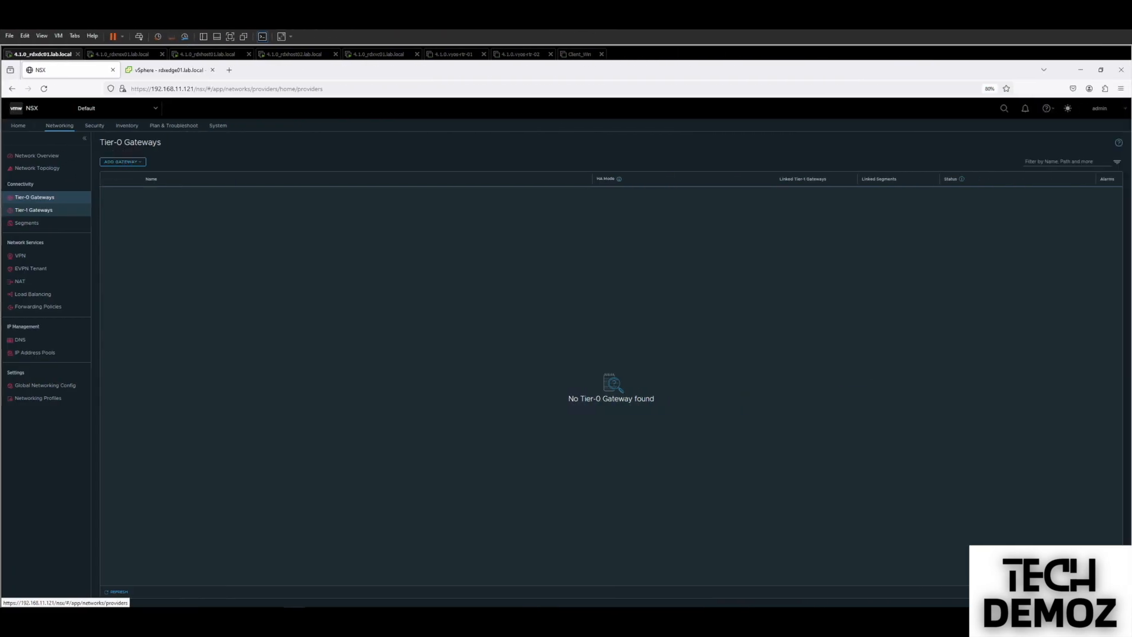
left_click(132, 164)
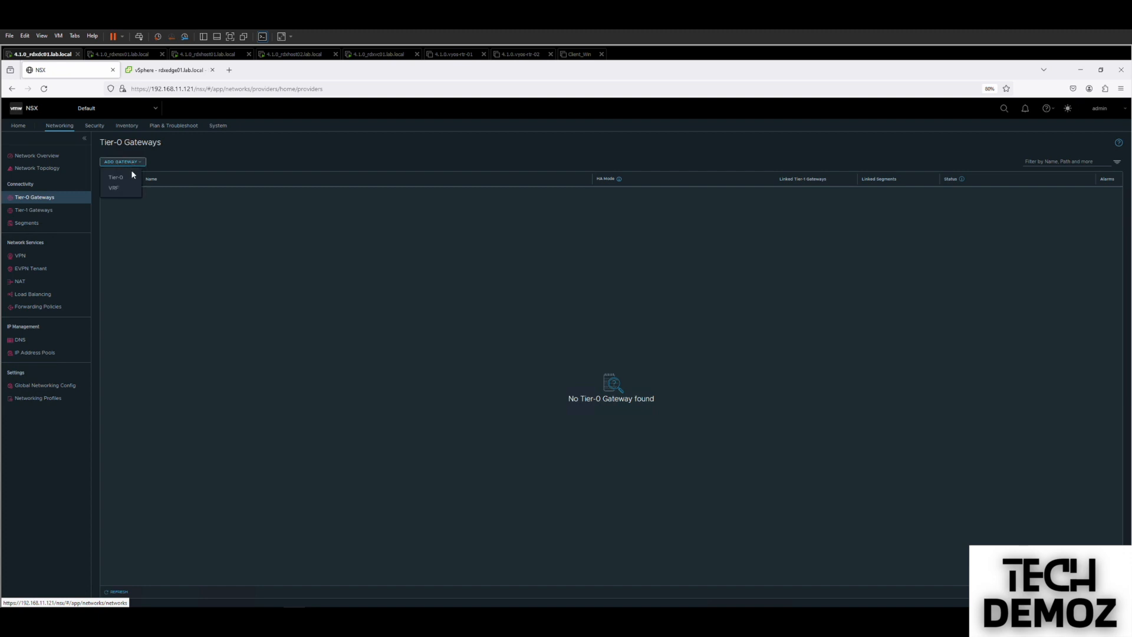
left_click(126, 178)
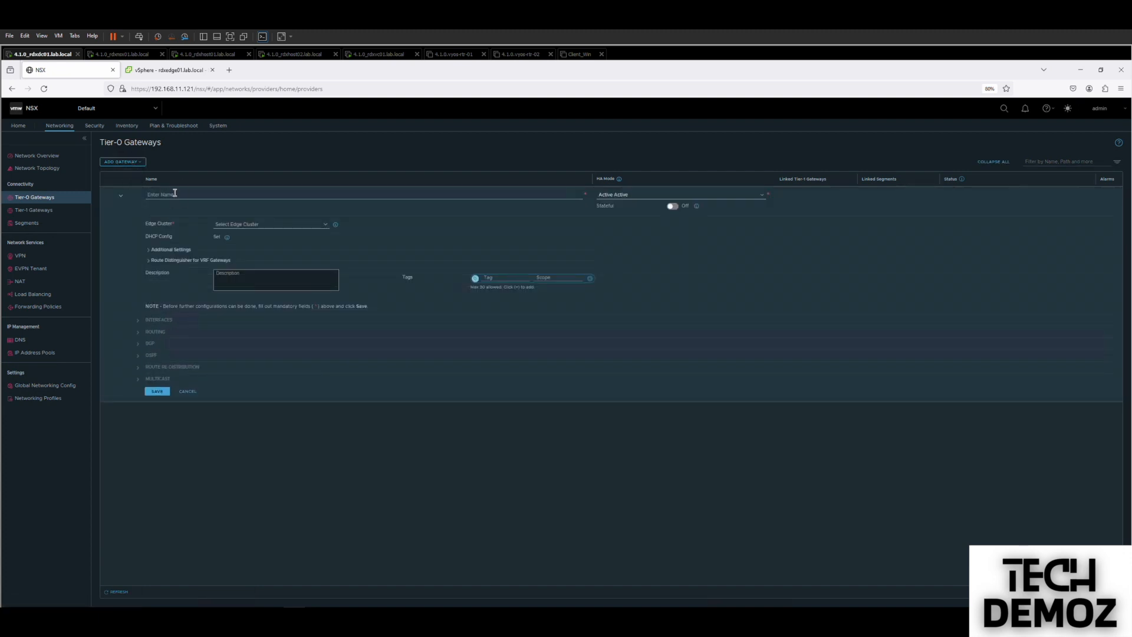
left_click(174, 193)
type("T0-GW-01")
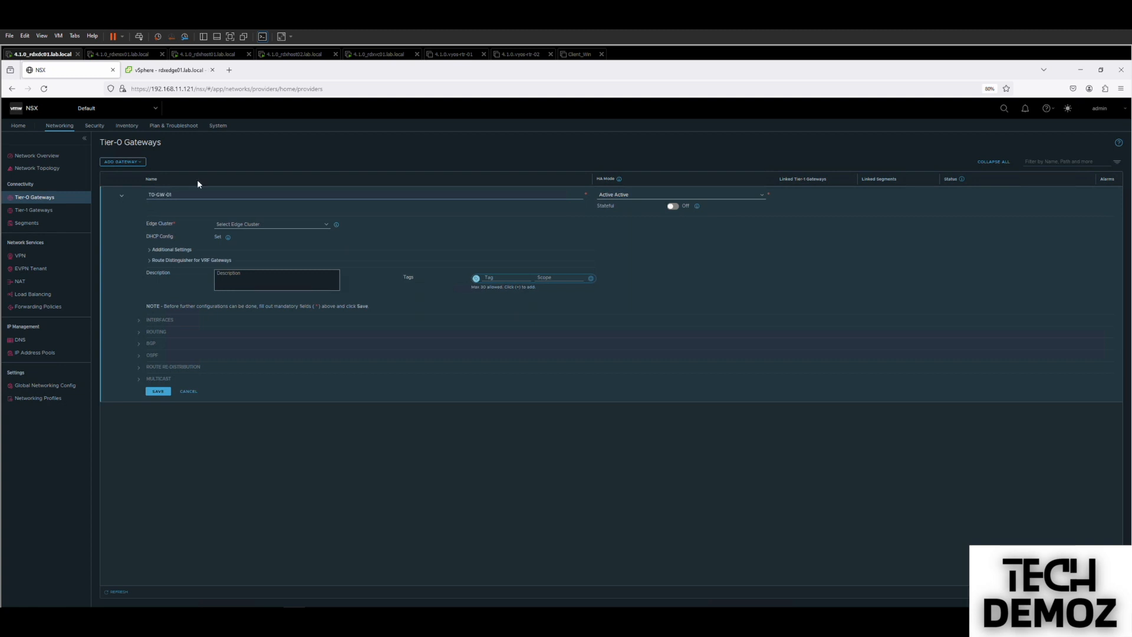
left_click(270, 224)
left_click(262, 234)
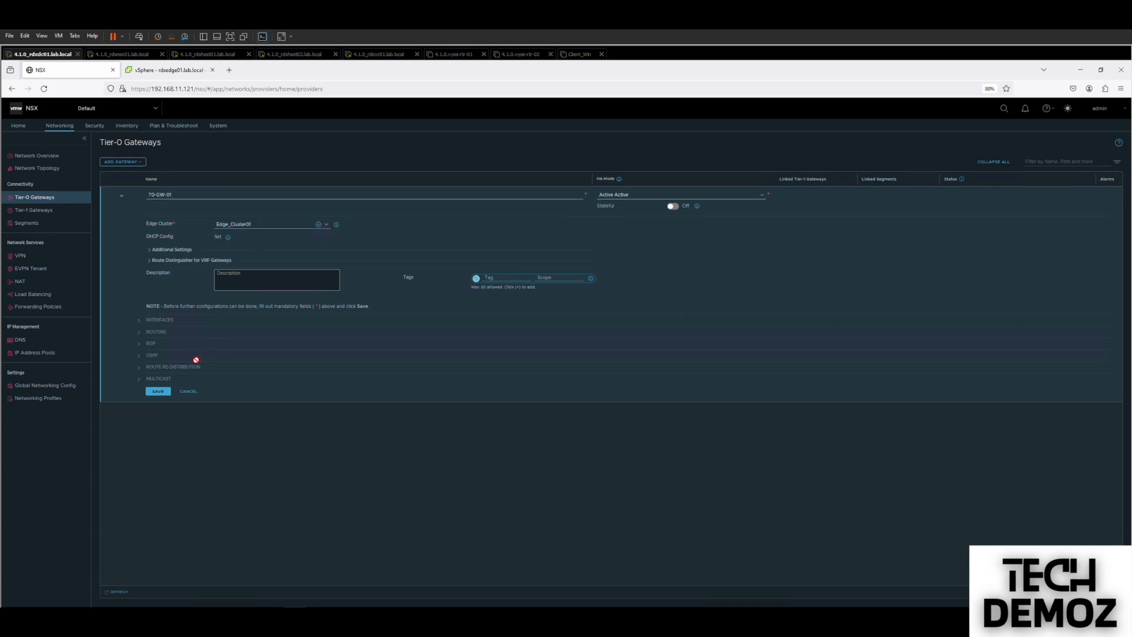
left_click(160, 393)
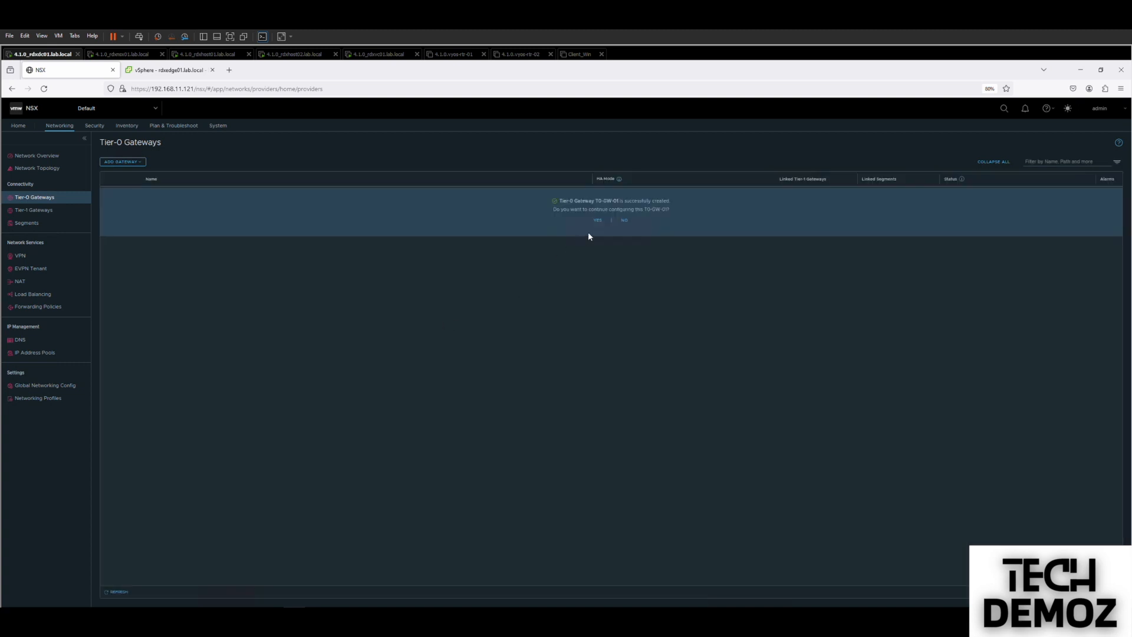
left_click(597, 220)
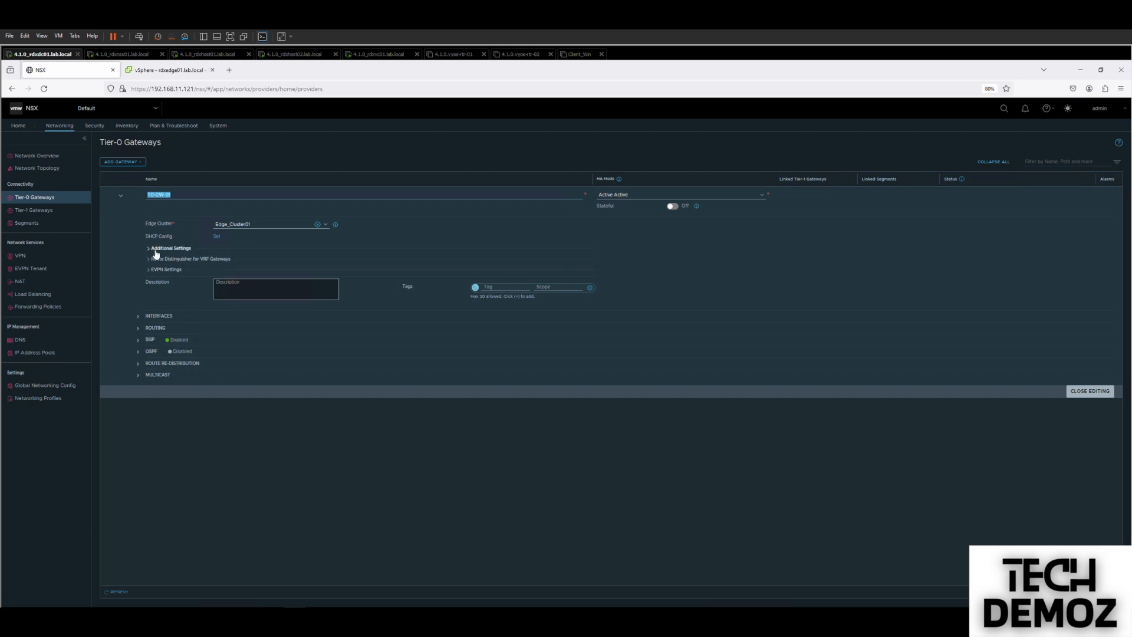
Open T0-GW-01's interfaces and add one named E1-Uplink1.
left_click(138, 316)
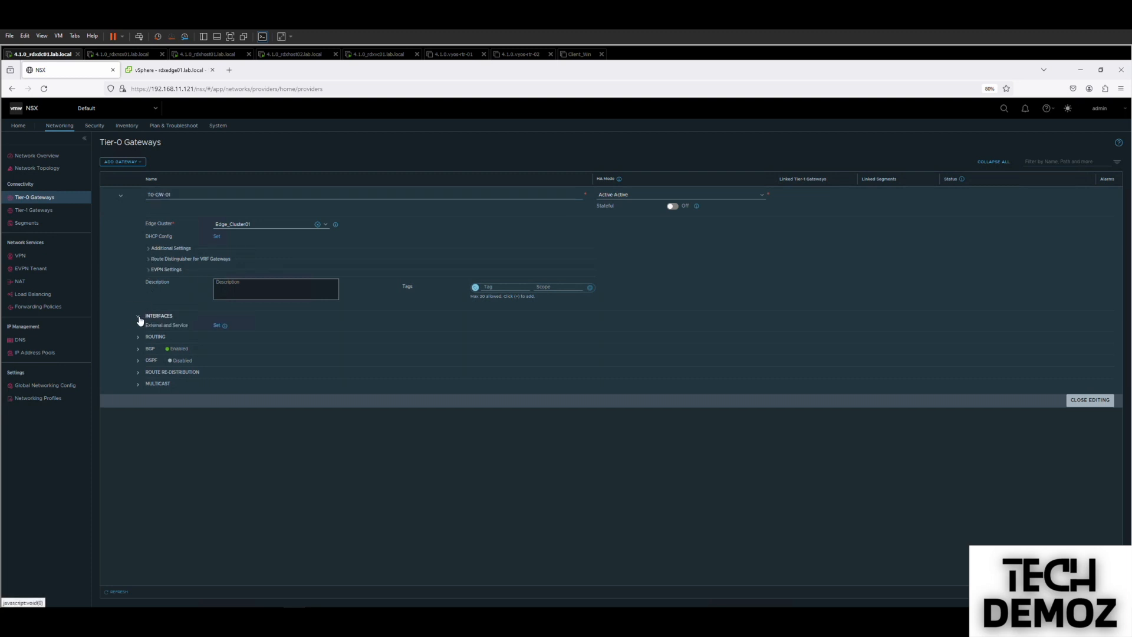
left_click(217, 325)
left_click(393, 201)
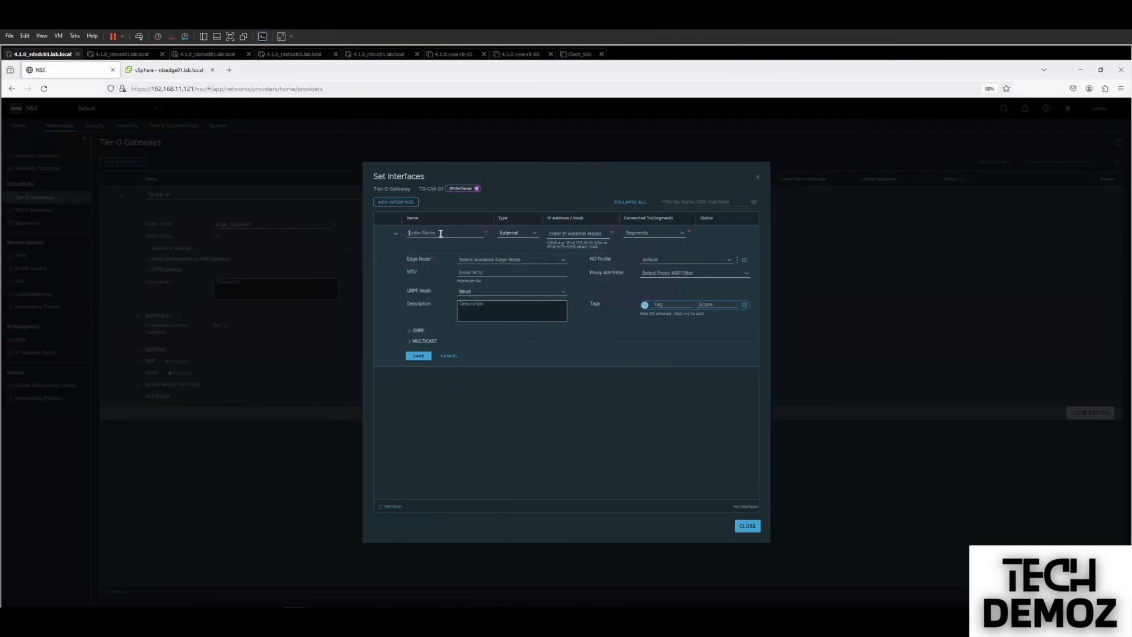
type("E1-Uplink1")
Give E1-Uplink1 IP 192.168.80.2/24, segment VLAN80, edge rdxedge01.lab.local, and save.
left_click(512, 233)
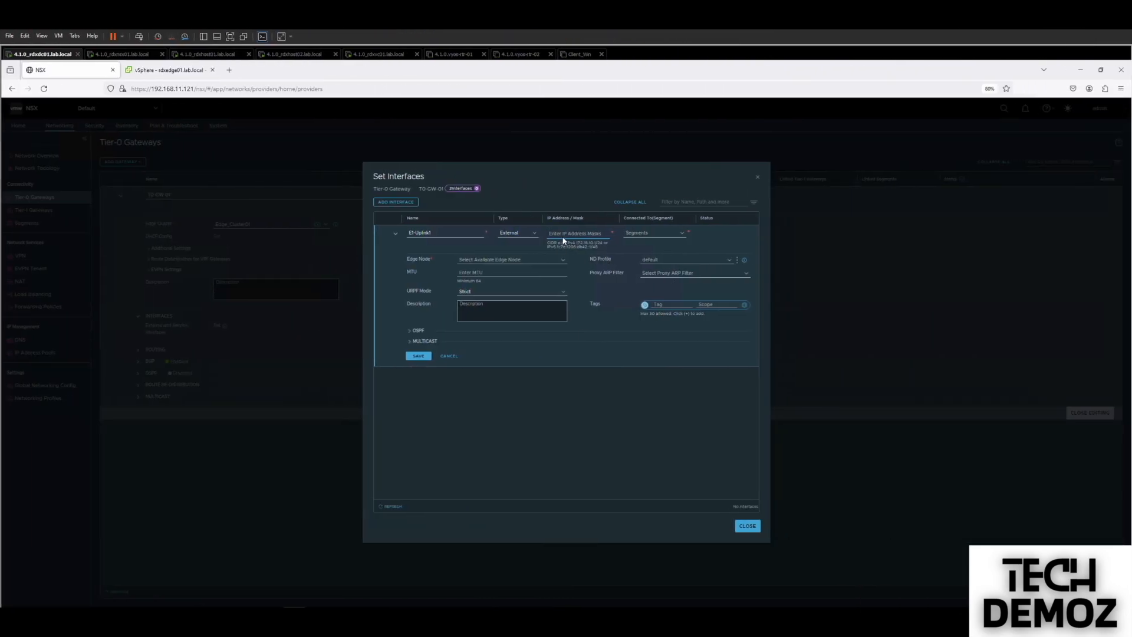
left_click(562, 238)
type("192.168.80.2/24")
left_click(674, 235)
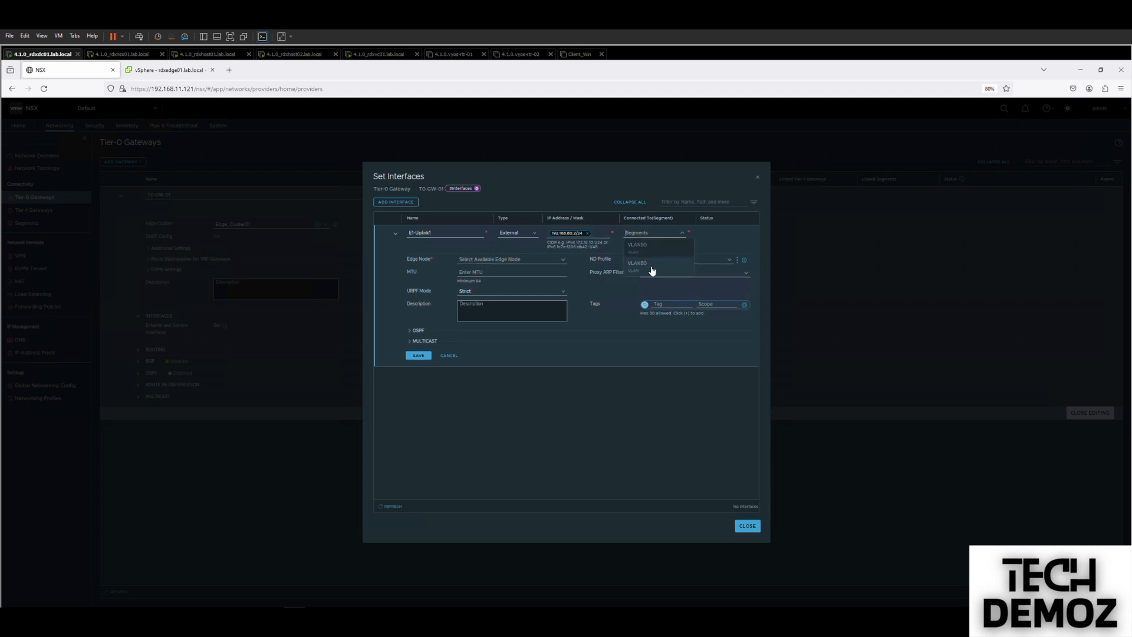
left_click(652, 266)
left_click(530, 260)
left_click(495, 272)
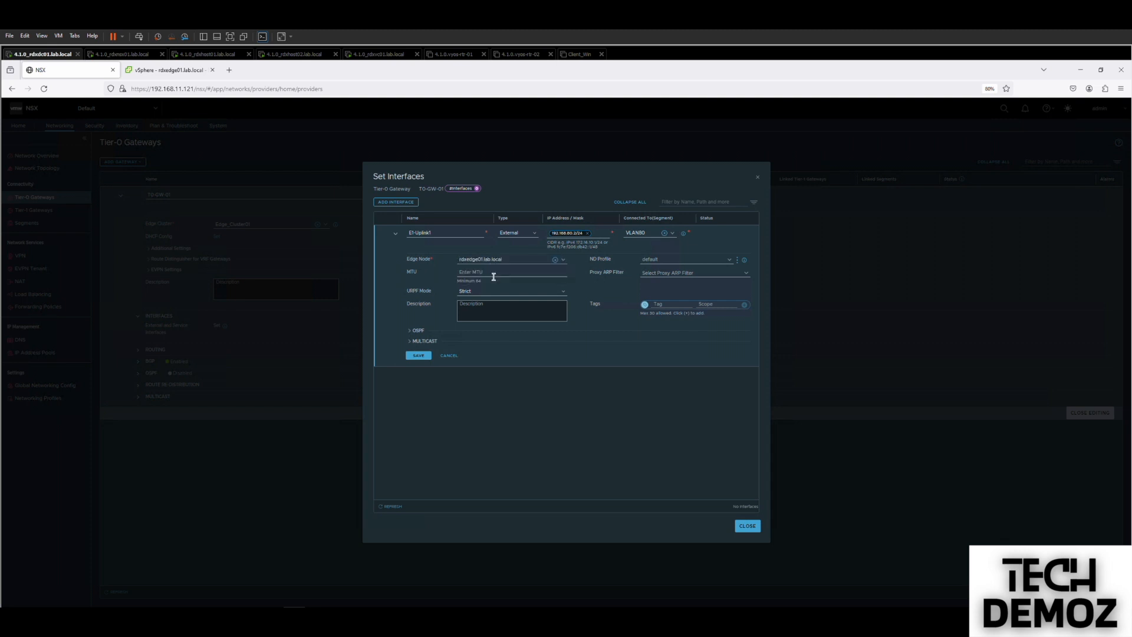
left_click(420, 356)
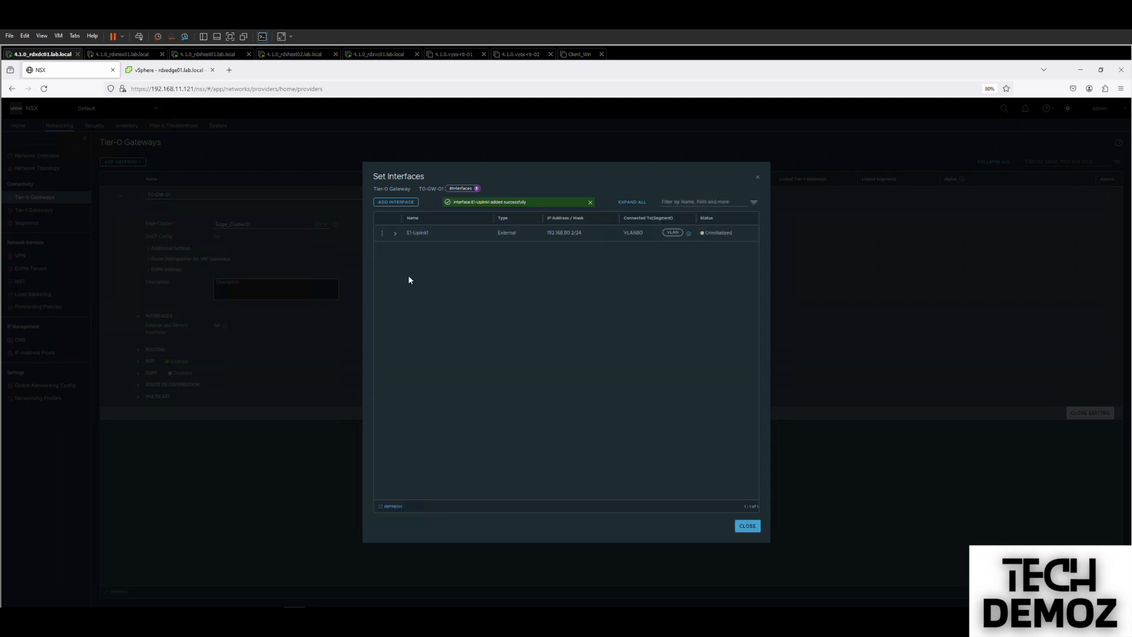
left_click(395, 201)
Name the second interface E1-Uplink2 with IP 192.168.90.2/24 on segment VLAN90.
left_click(418, 233)
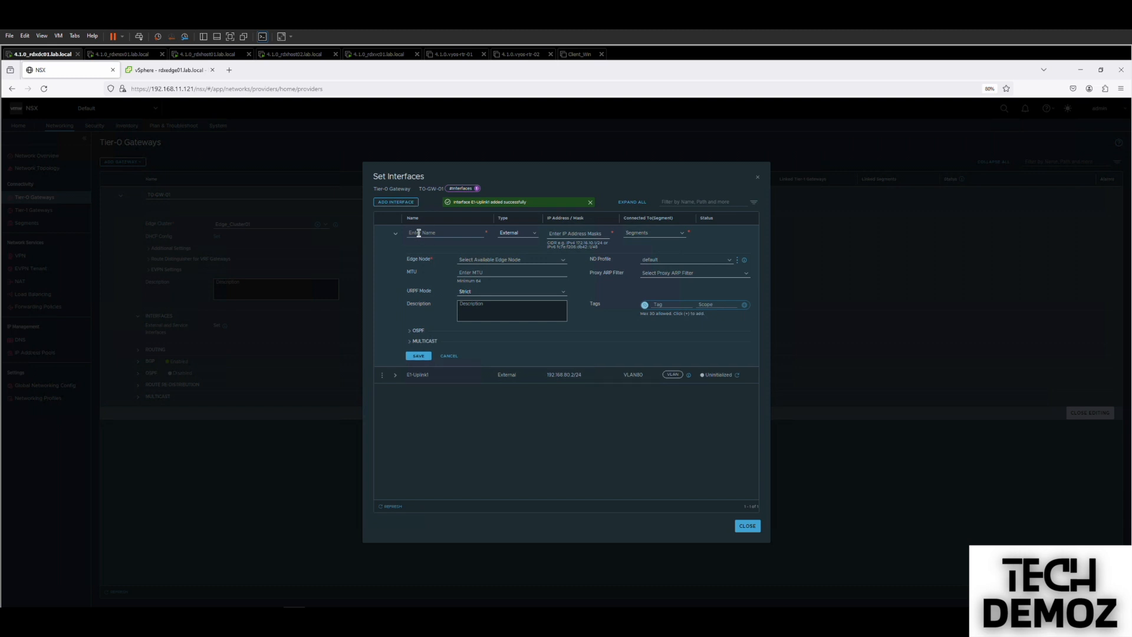
type("E1-Up")
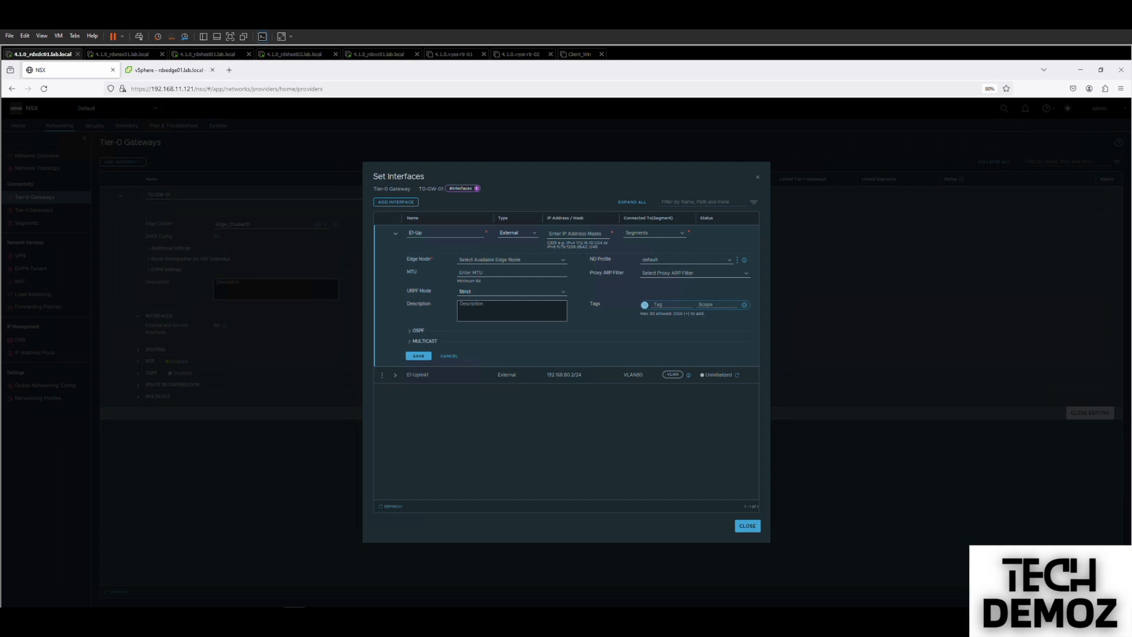
type("link2")
type("192")
type(".168.90.2/24")
left_click(645, 234)
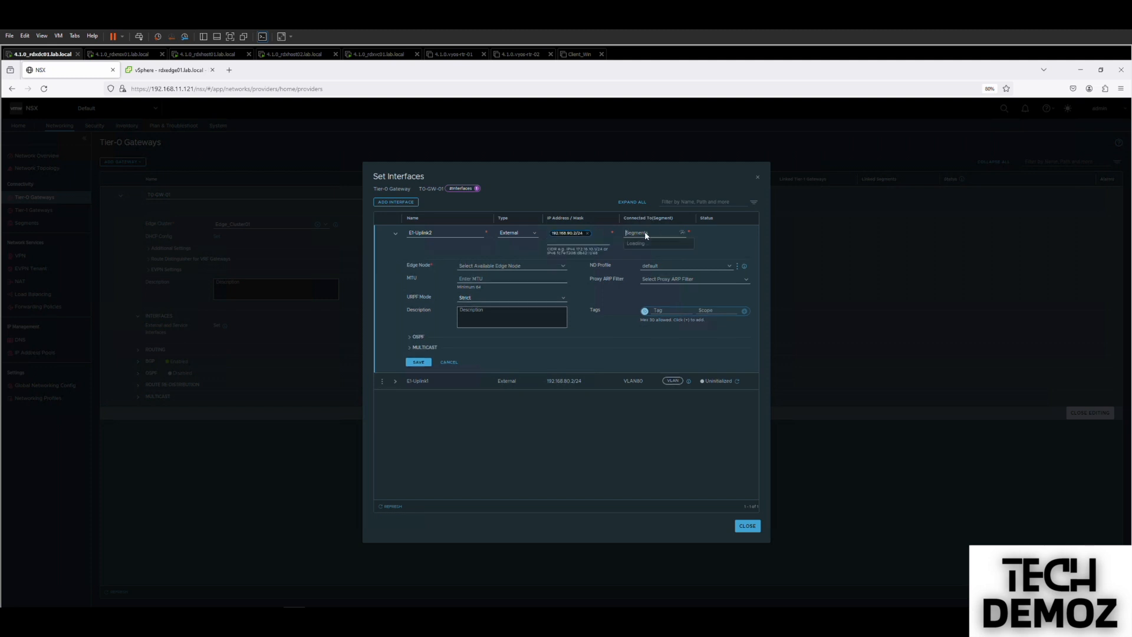
left_click(653, 250)
Place E1-Uplink2 on rdxedge01.lab.local, save it, and refresh its status.
left_click(528, 266)
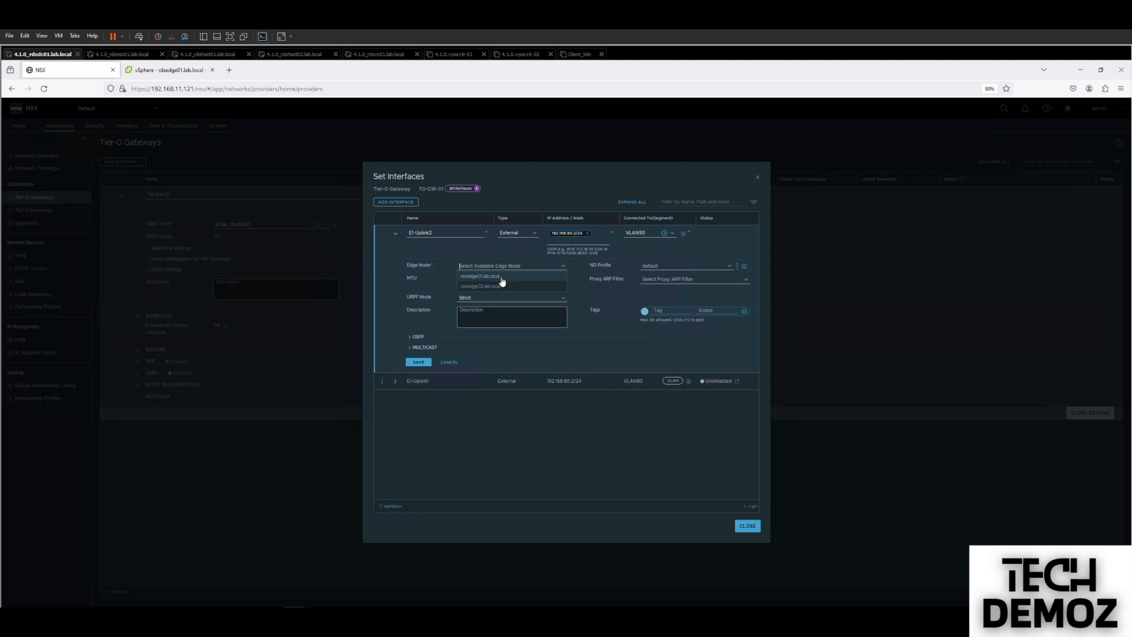
left_click(500, 276)
left_click(420, 362)
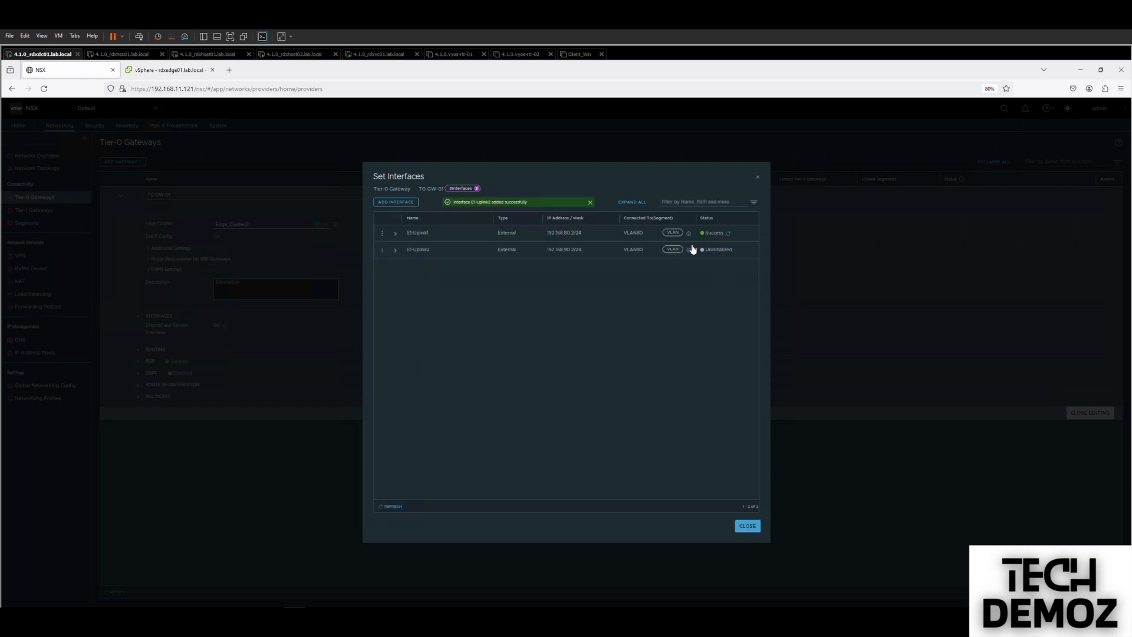
left_click(737, 250)
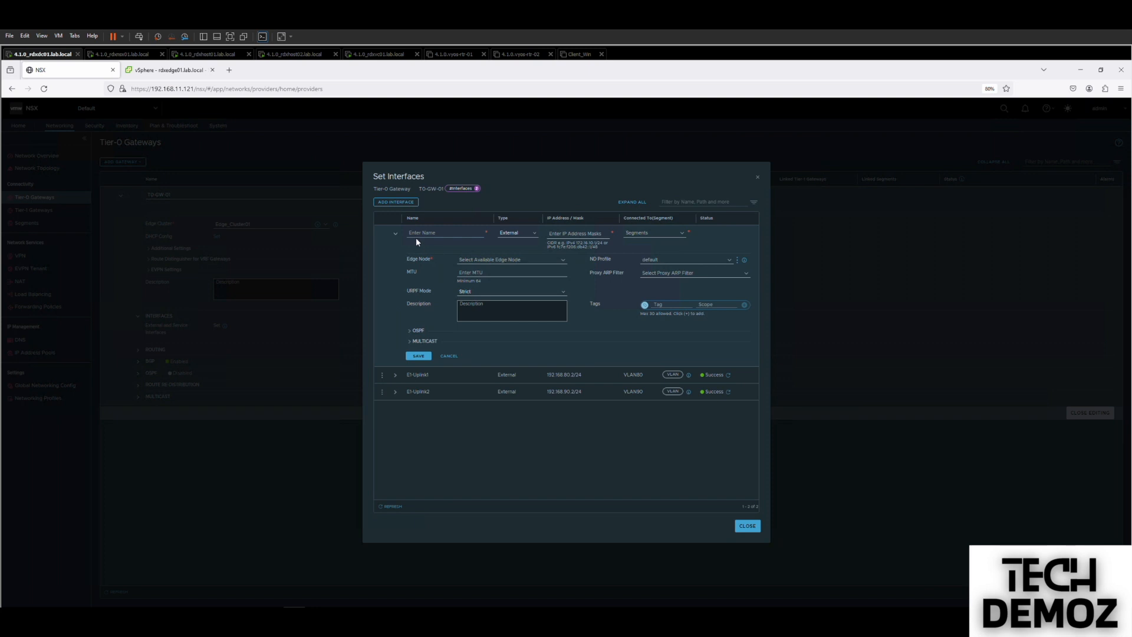
left_click(416, 235)
Add E2-Uplink1 with 192.168.80.3/24 on VLAN80 and edge node rdxedge02.lab.local, then save.
type("E2-Uplink1")
left_click(560, 234)
type("192.1")
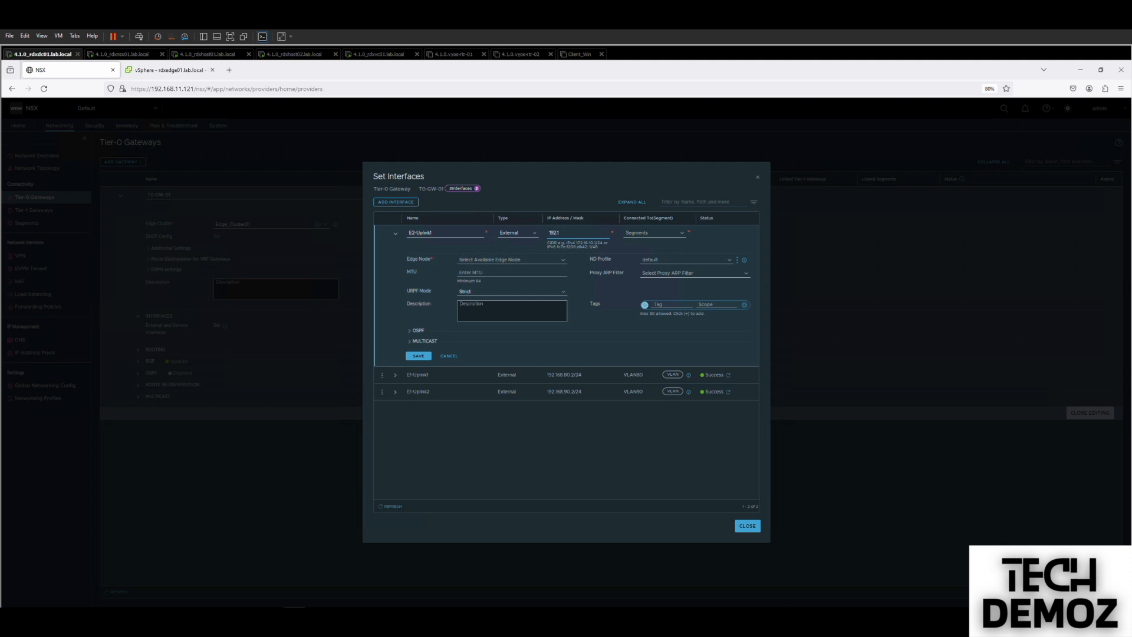
type("68.80.3/24")
left_click(645, 235)
left_click(647, 261)
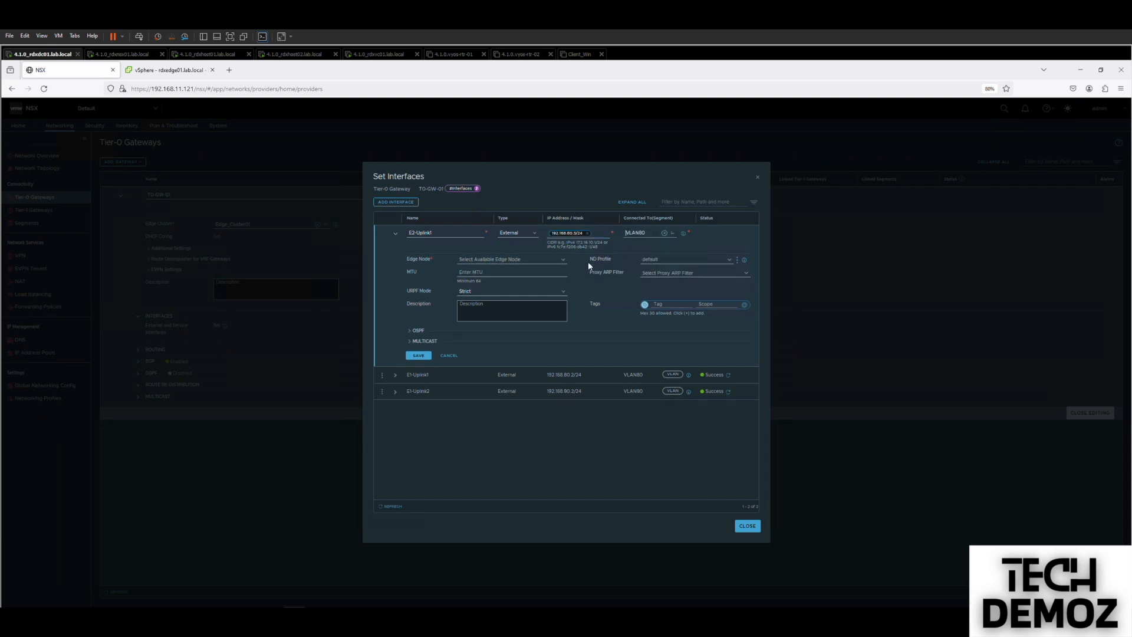
left_click(554, 260)
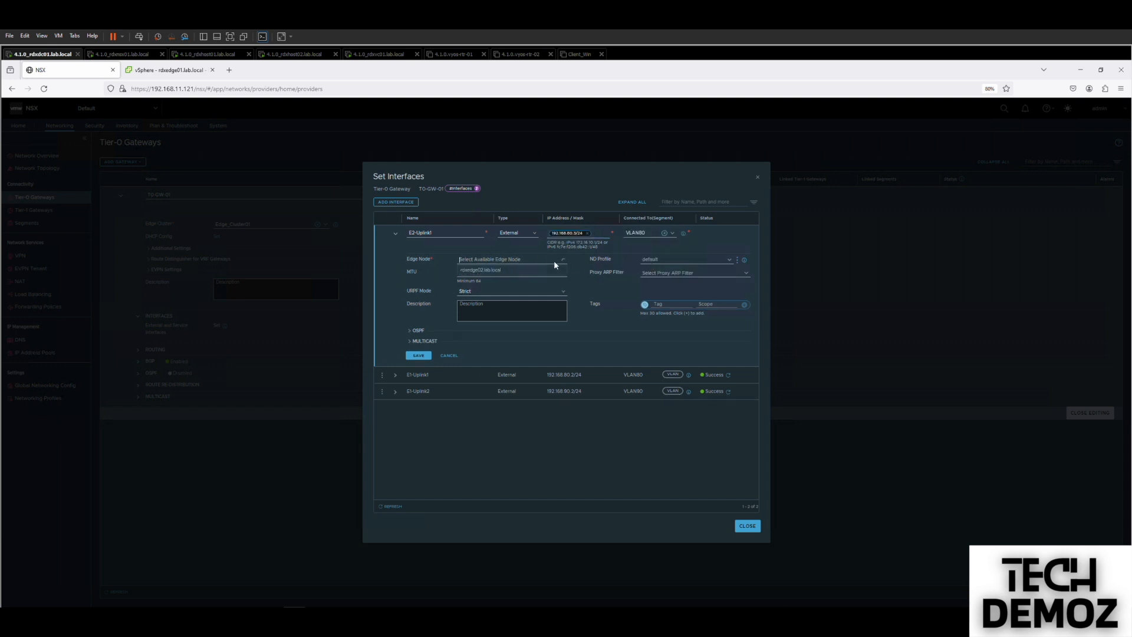
left_click(501, 272)
left_click(420, 356)
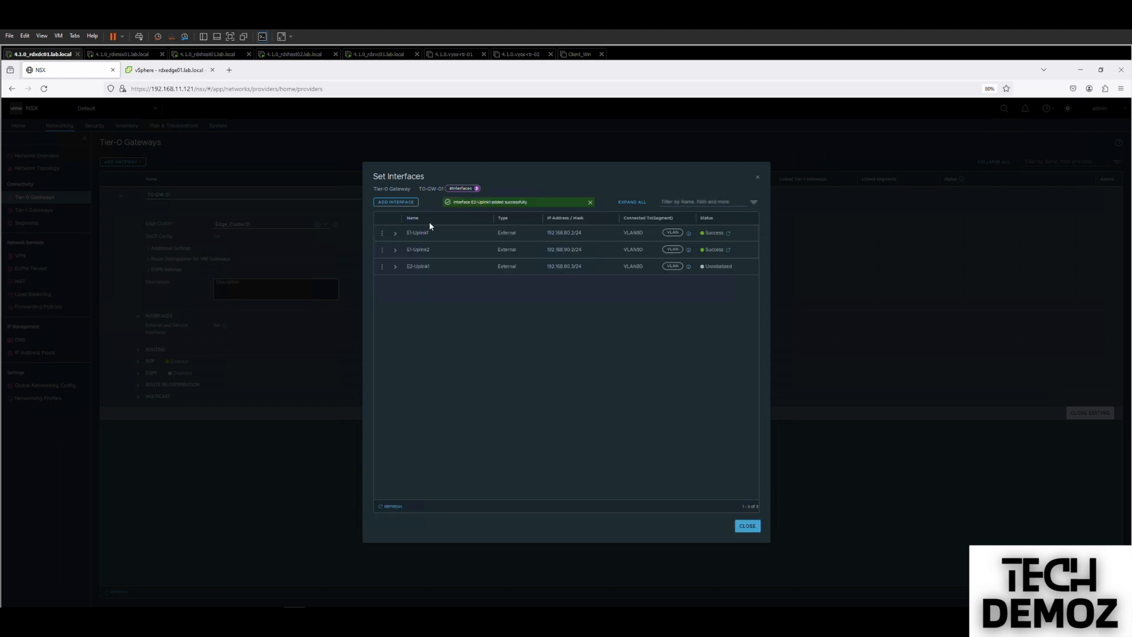
Add E2-Uplink2 with 192.168.90.3/24 on VLAN90 via rdxedge02.lab.local, save, and refresh statuses.
left_click(396, 202)
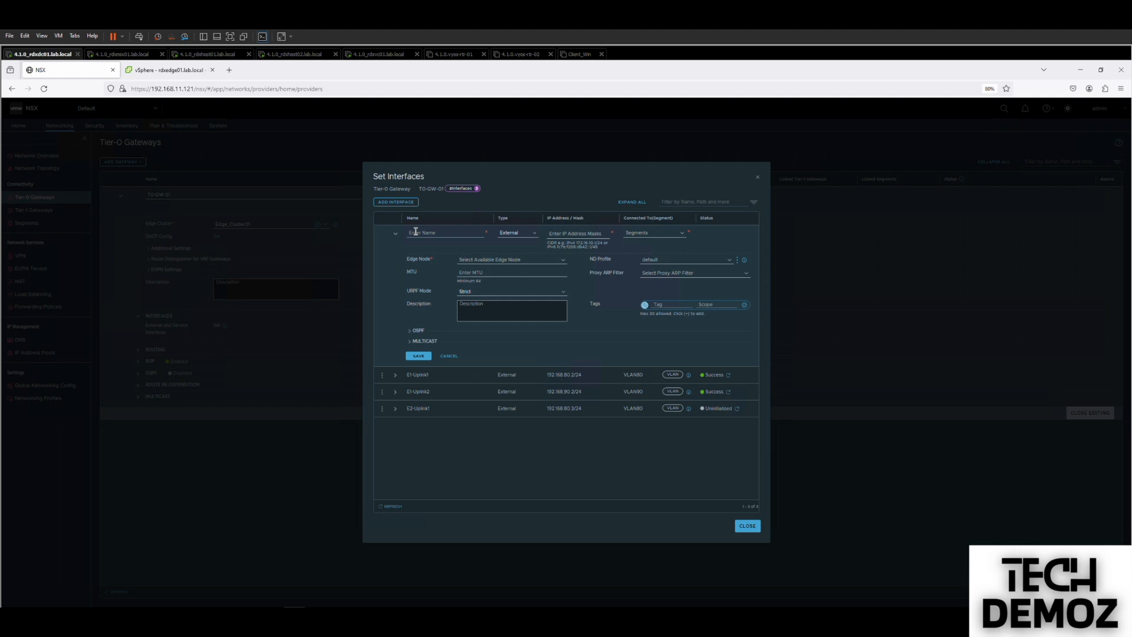
left_click(416, 232)
type("E2-Uplink2")
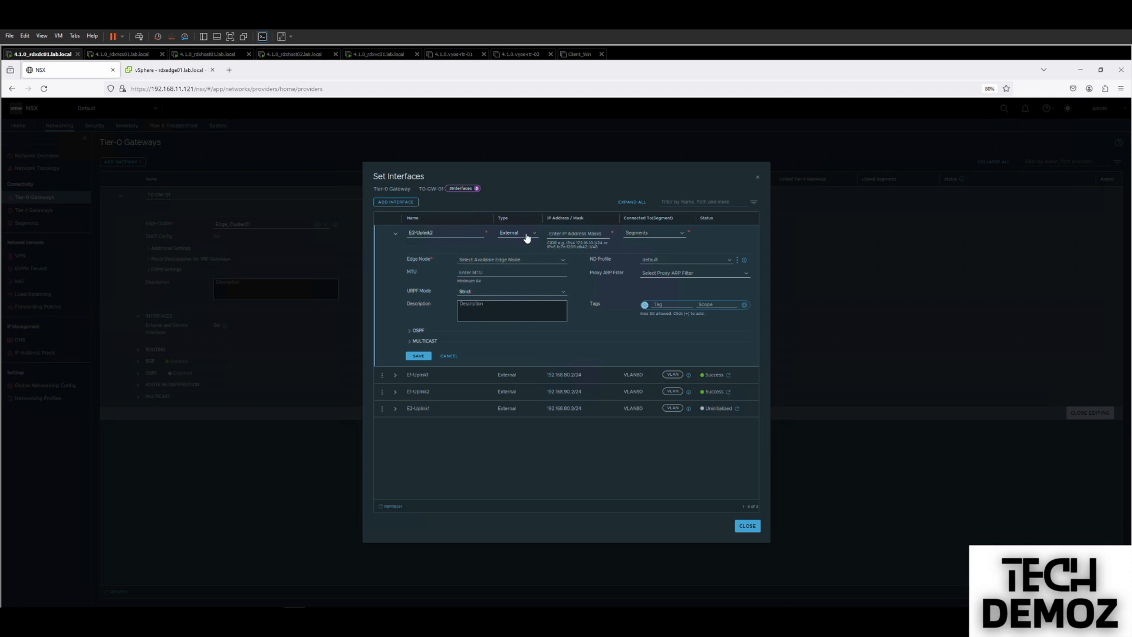
left_click(562, 236)
type("192.168.90.3/24")
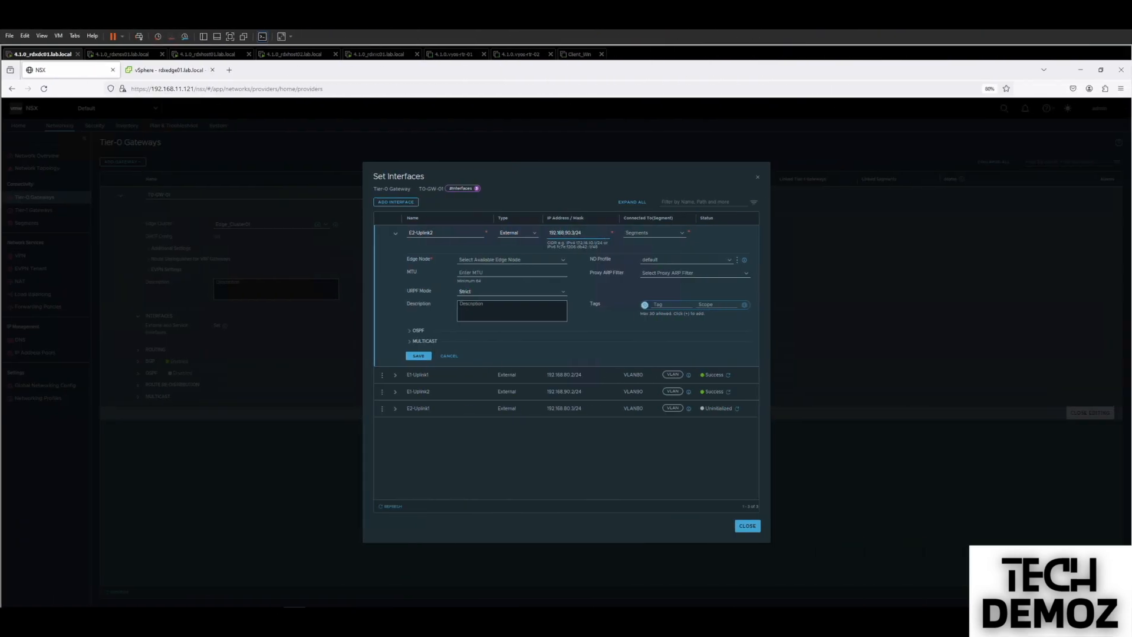
left_click(651, 232)
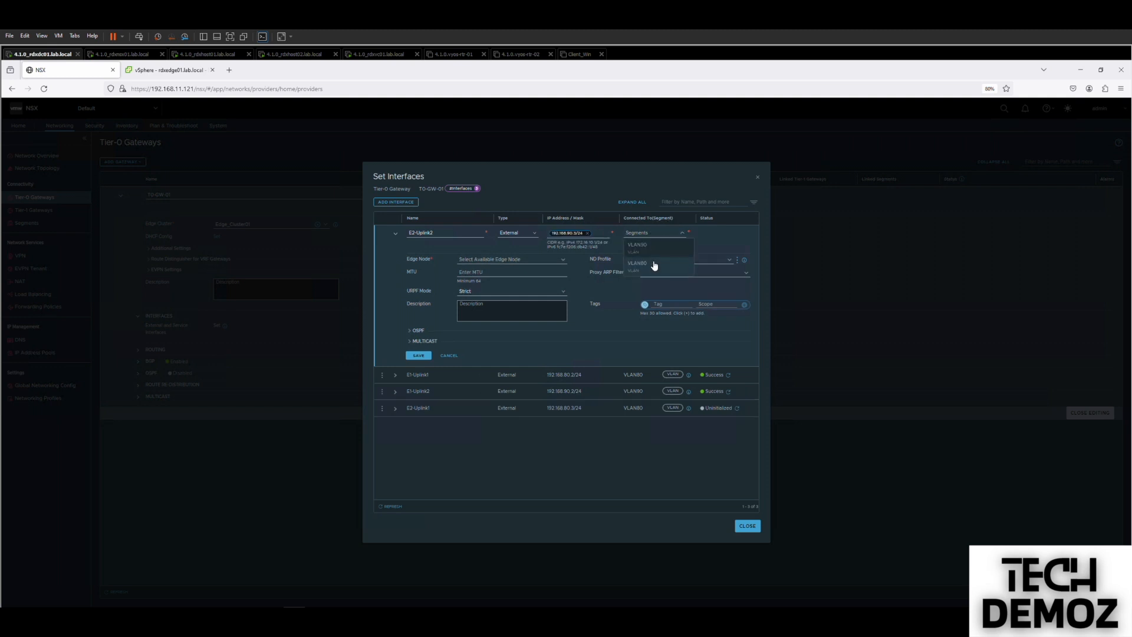
left_click(652, 249)
left_click(505, 259)
left_click(491, 270)
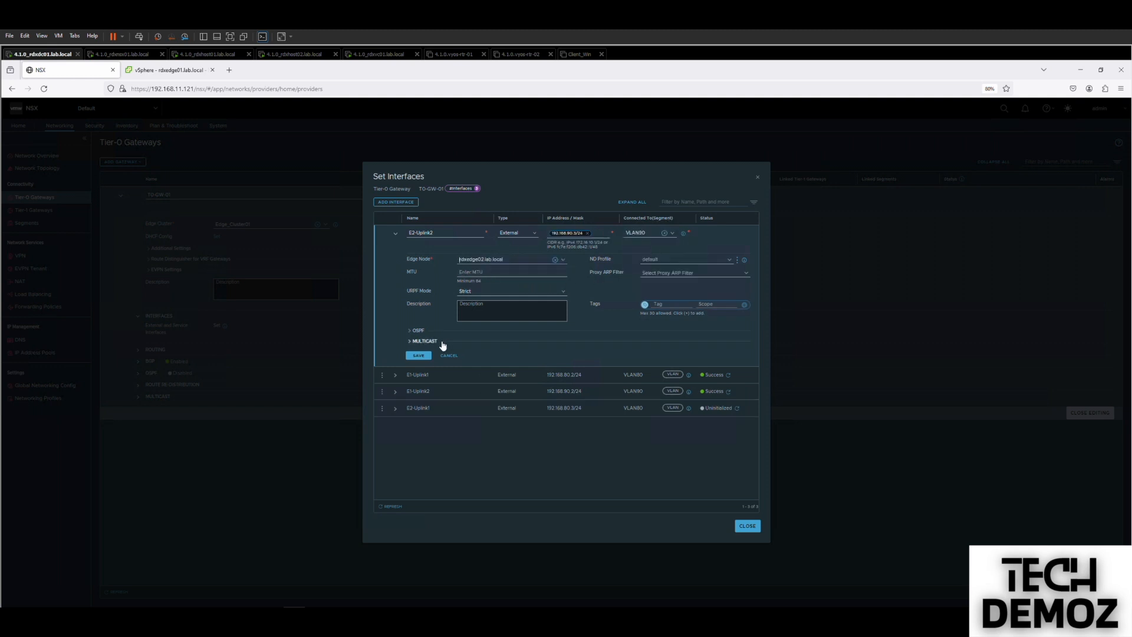
left_click(419, 355)
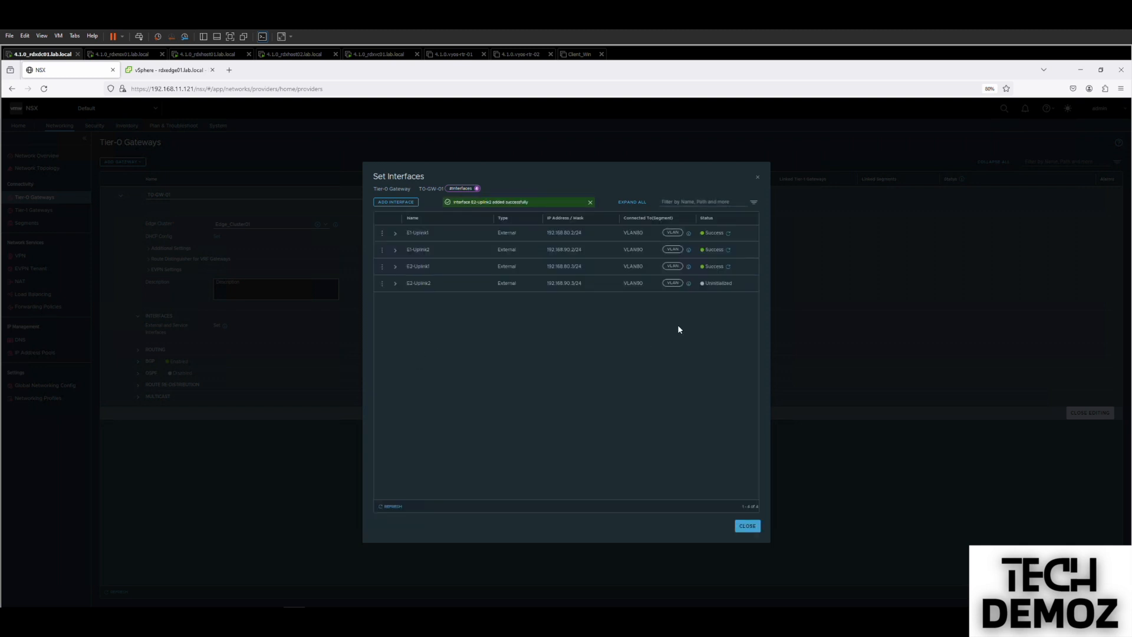
left_click(391, 505)
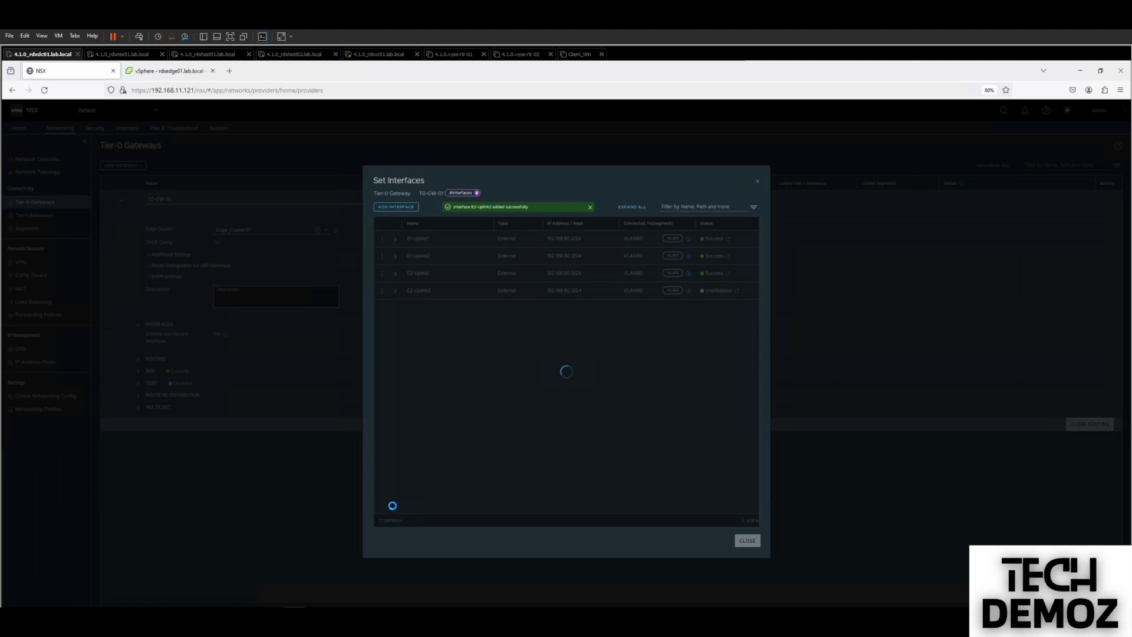
Close the interface list, switch BGP off and save, then enable OSPF on T0-GW-01.
left_click(746, 527)
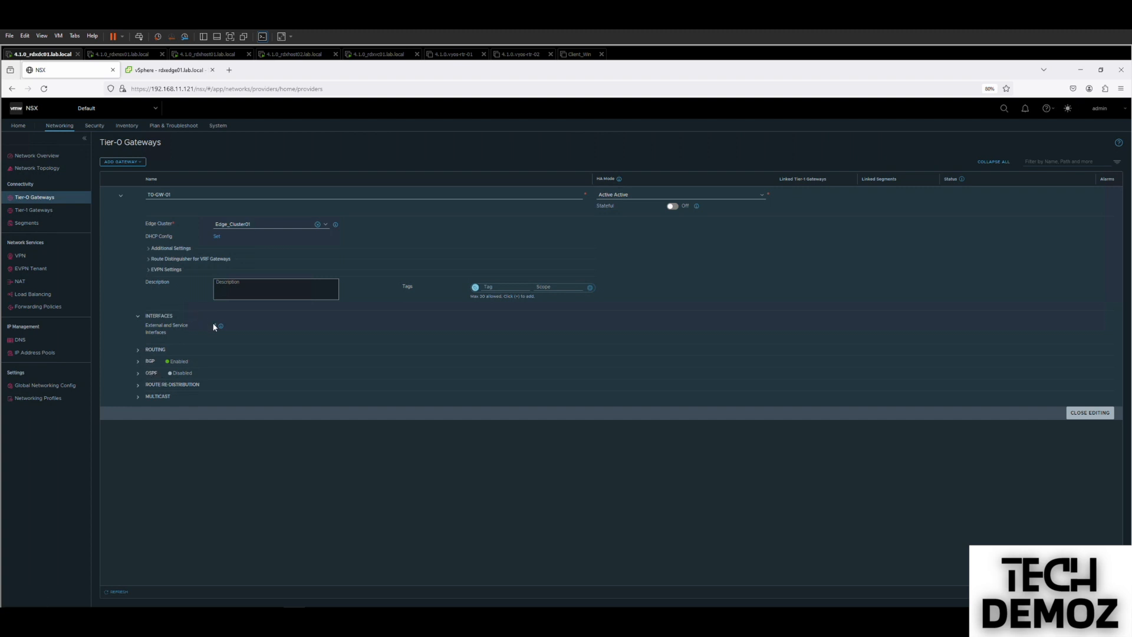
left_click(139, 362)
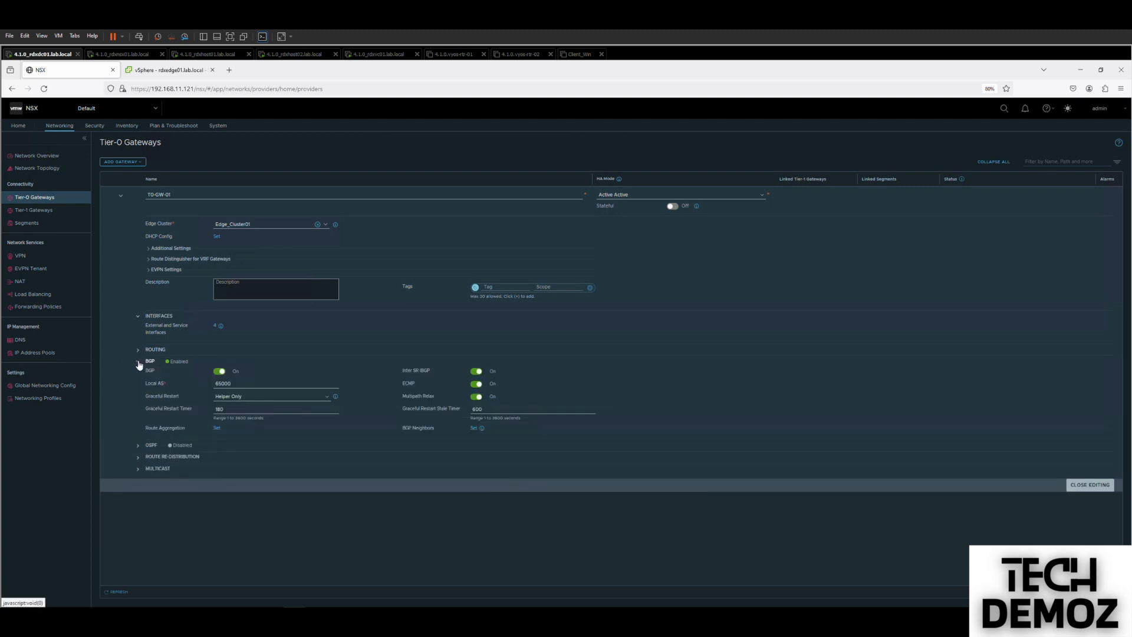
left_click(220, 372)
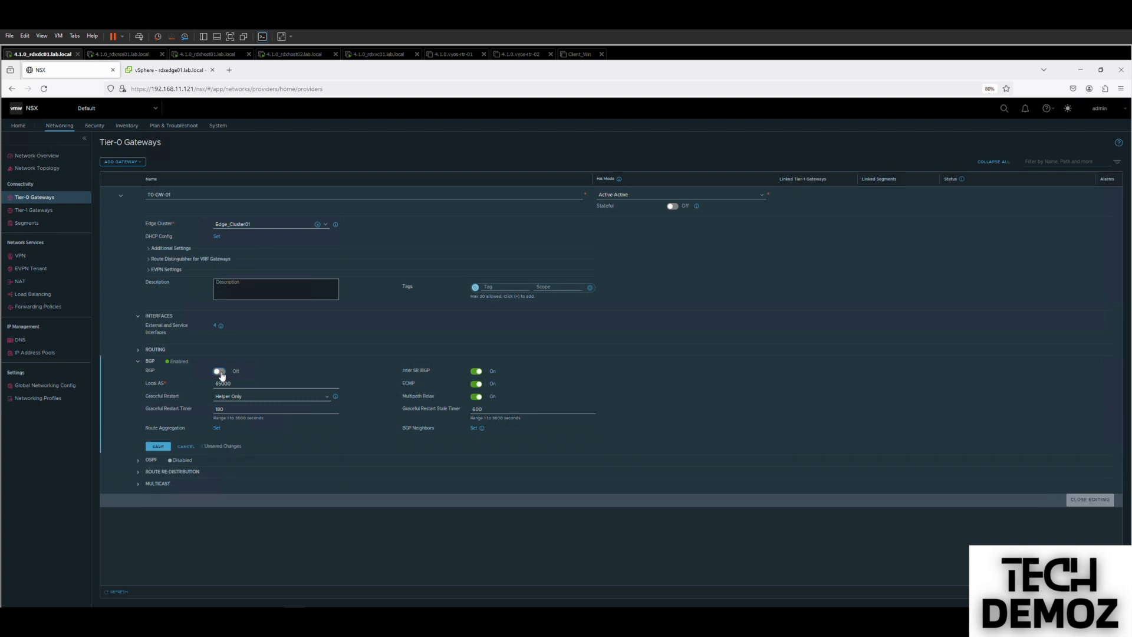
left_click(158, 447)
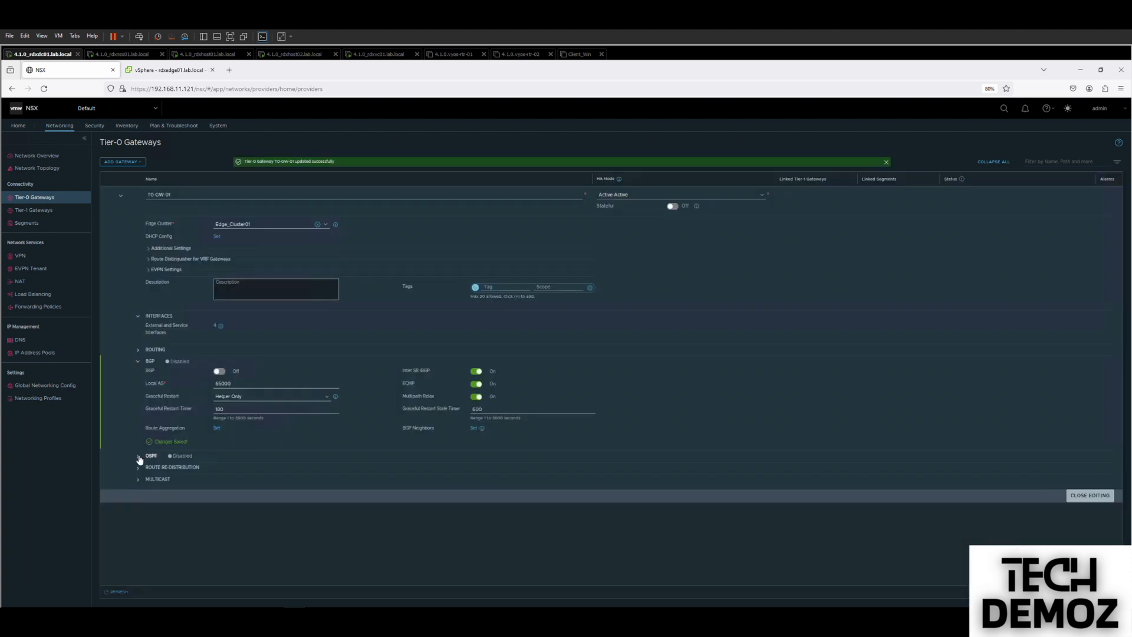
left_click(141, 456)
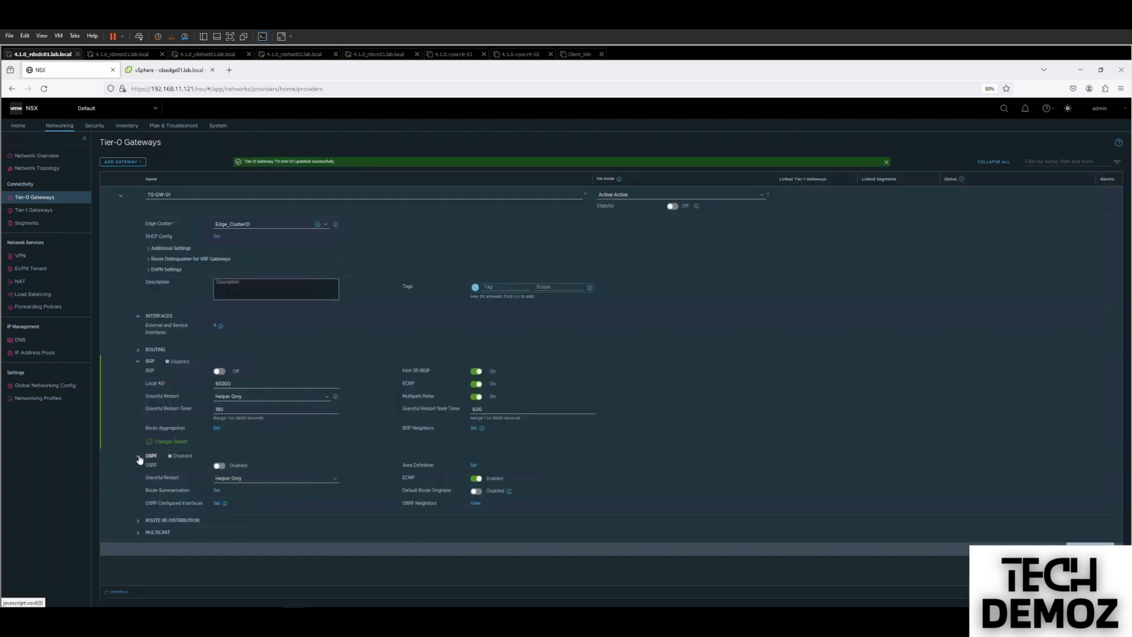
left_click(219, 467)
Add OSPF area definition 0 for the gateway.
left_click(472, 466)
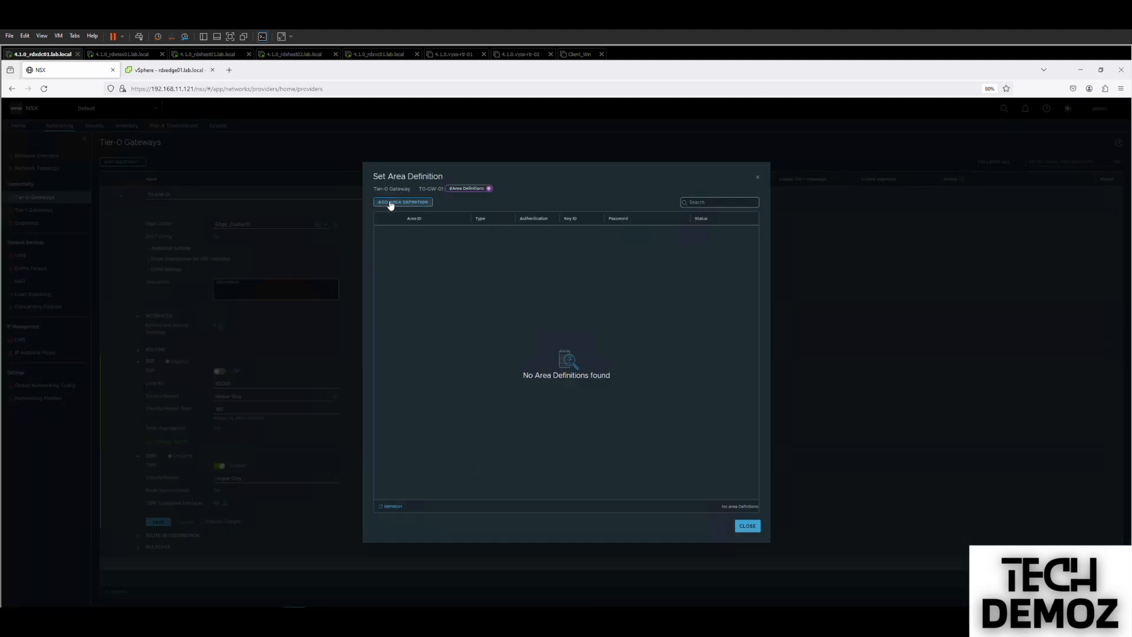
left_click(381, 203)
left_click(416, 233)
type("0")
left_click(420, 278)
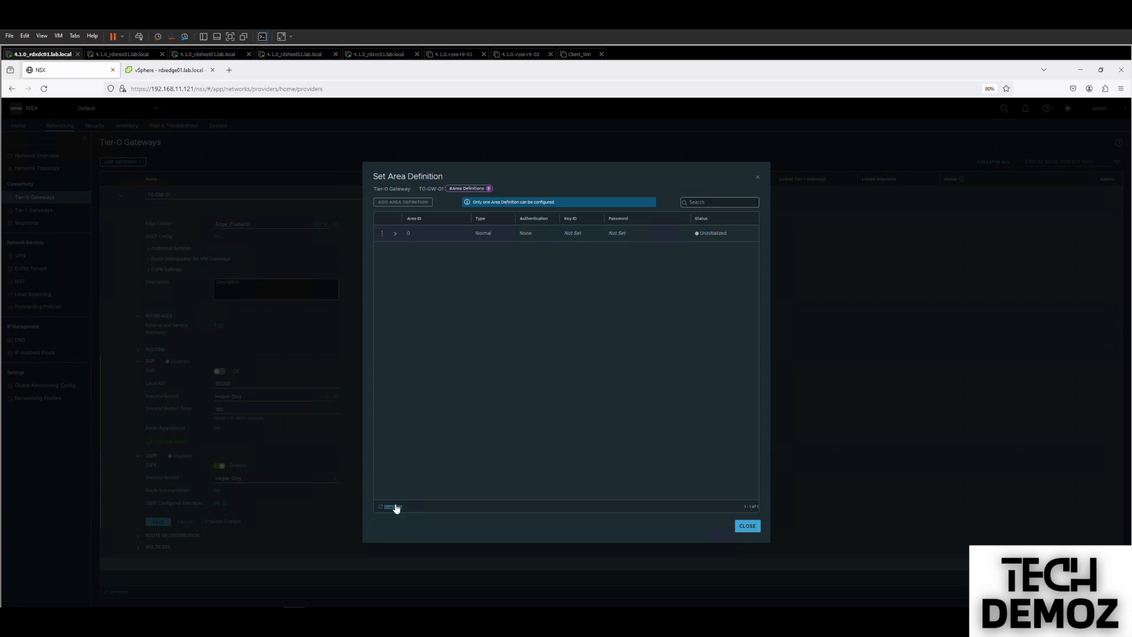
left_click(745, 526)
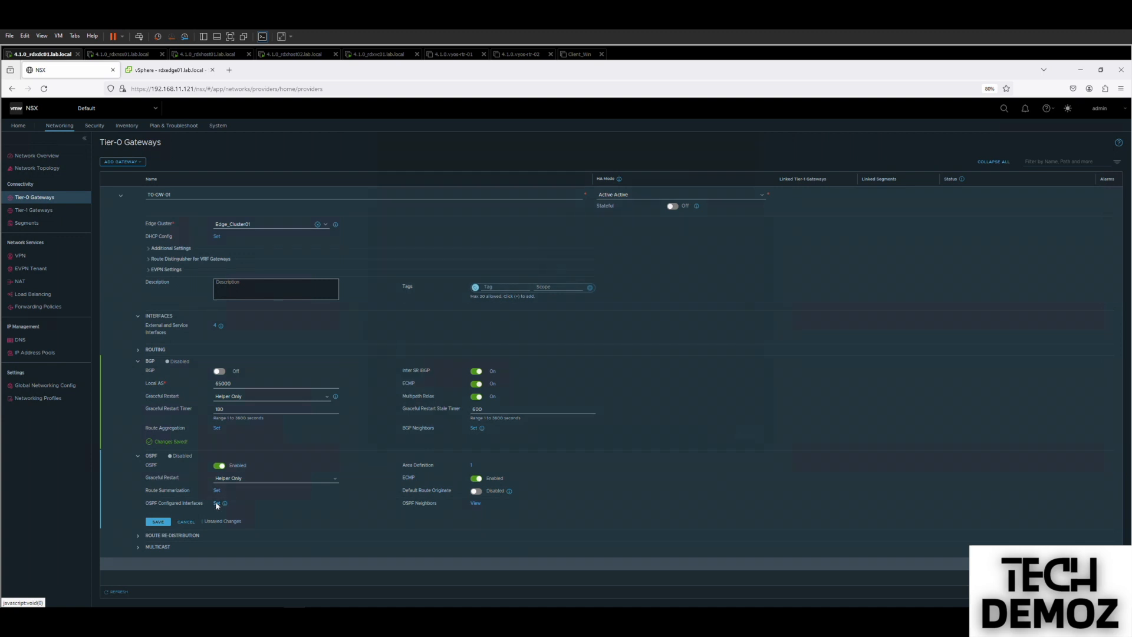
Enable OSPF in area 0 on interfaces E1-Uplink1 and E1-Uplink2.
left_click(216, 504)
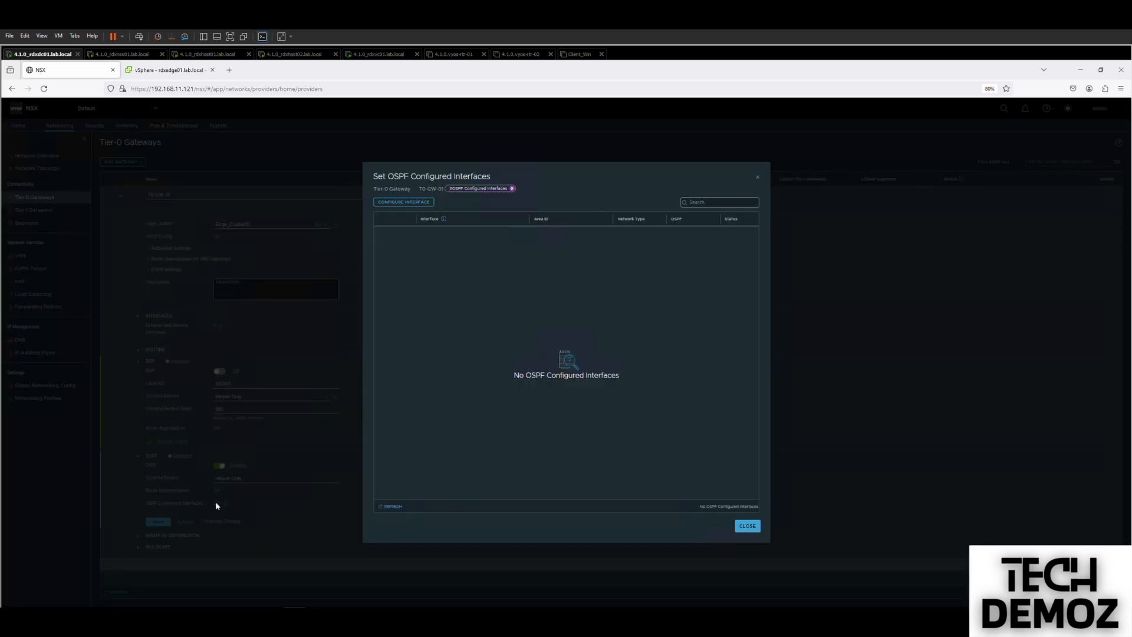
left_click(402, 205)
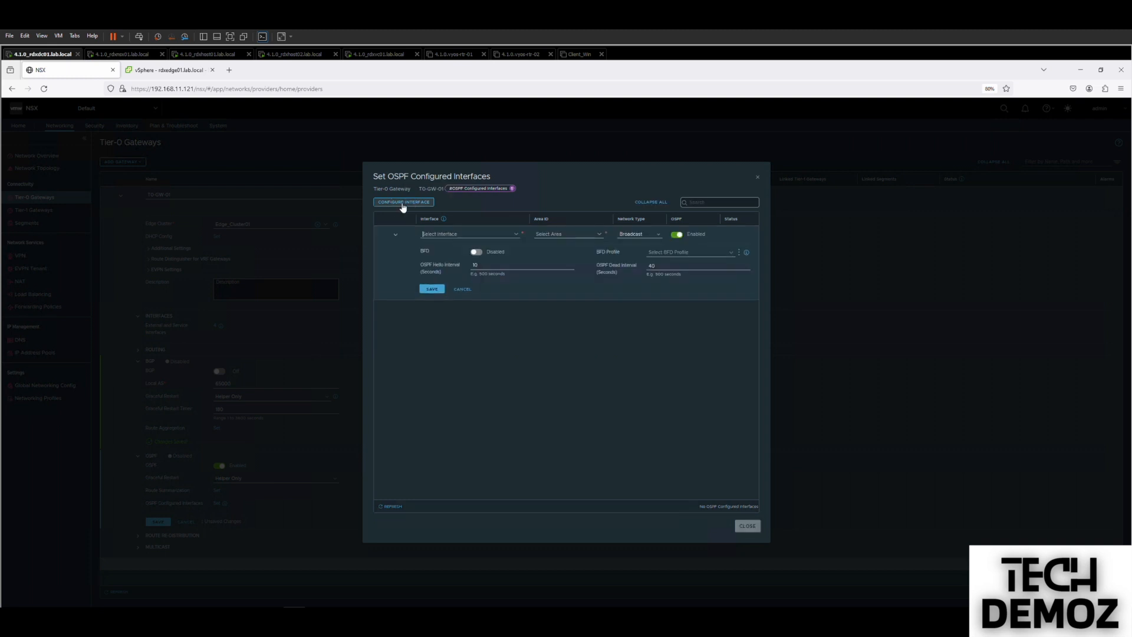
left_click(437, 234)
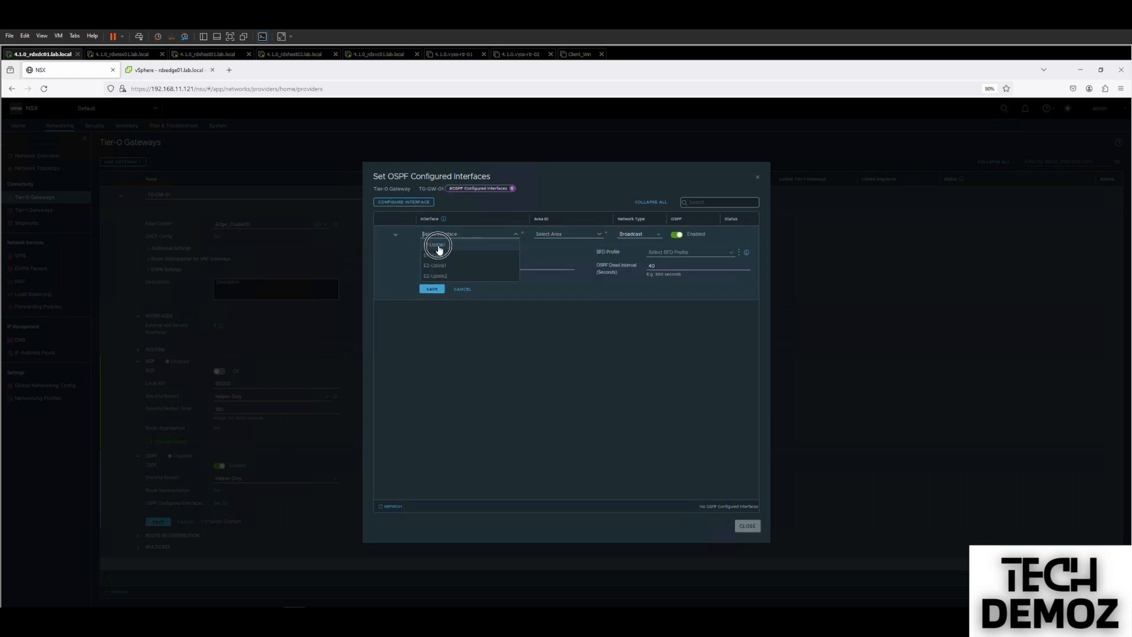
left_click(436, 244)
left_click(596, 235)
left_click(560, 246)
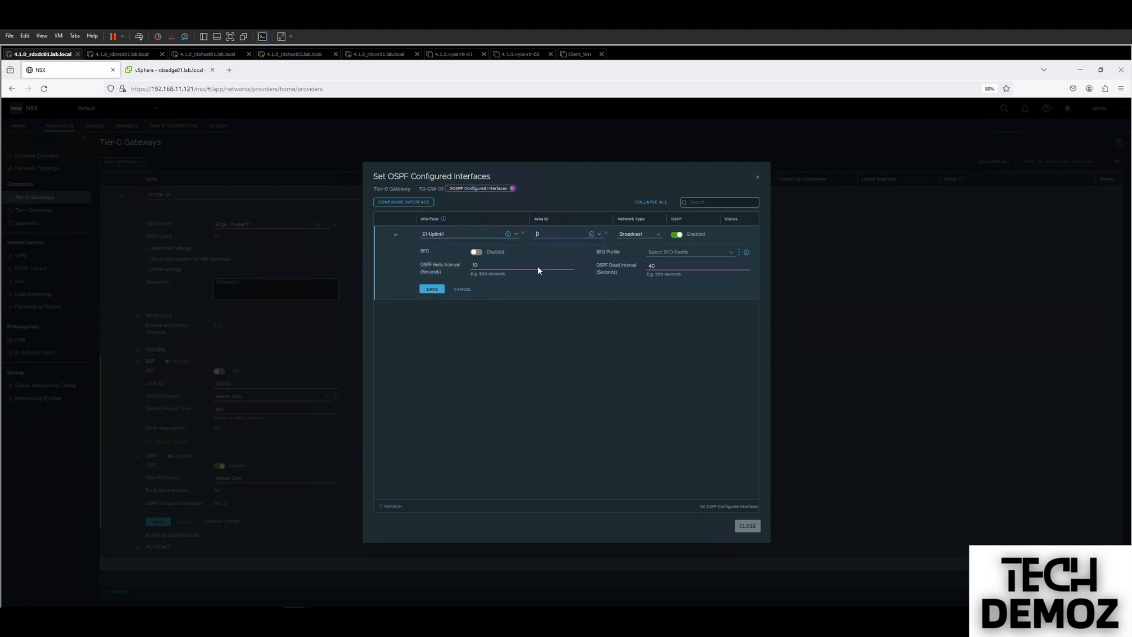
left_click(431, 289)
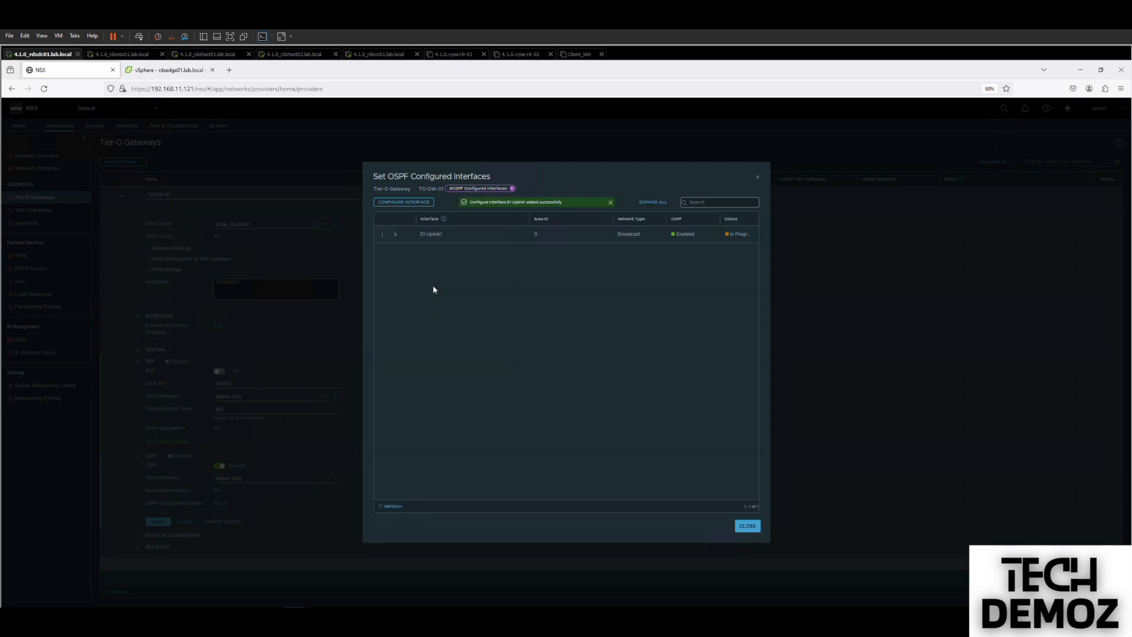
left_click(403, 202)
left_click(453, 236)
left_click(436, 244)
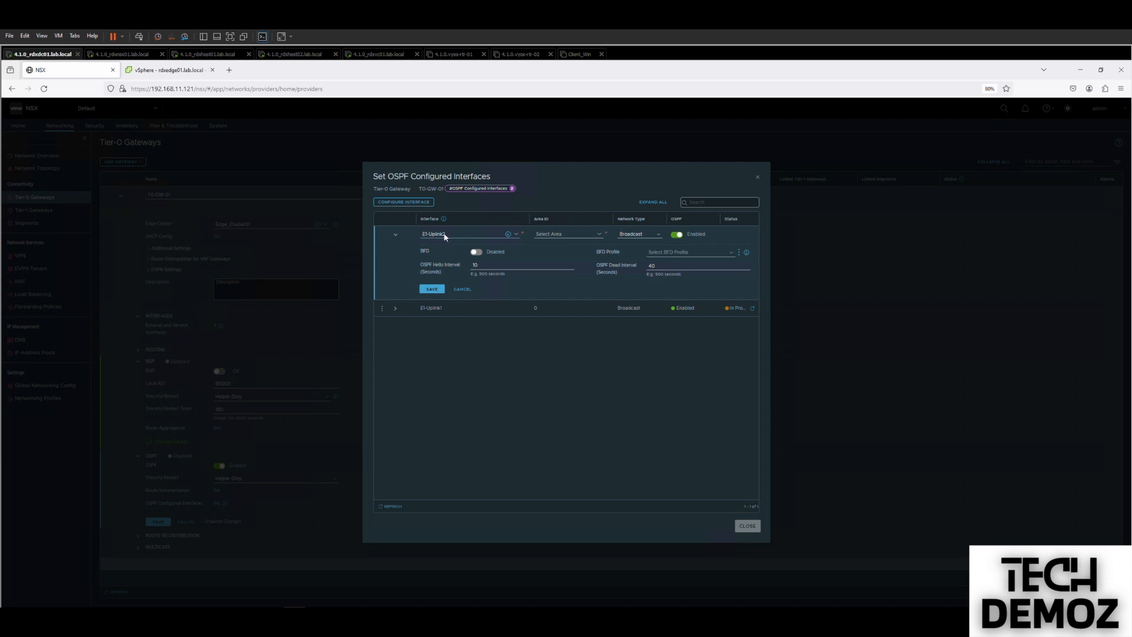
left_click(566, 235)
left_click(557, 244)
left_click(432, 289)
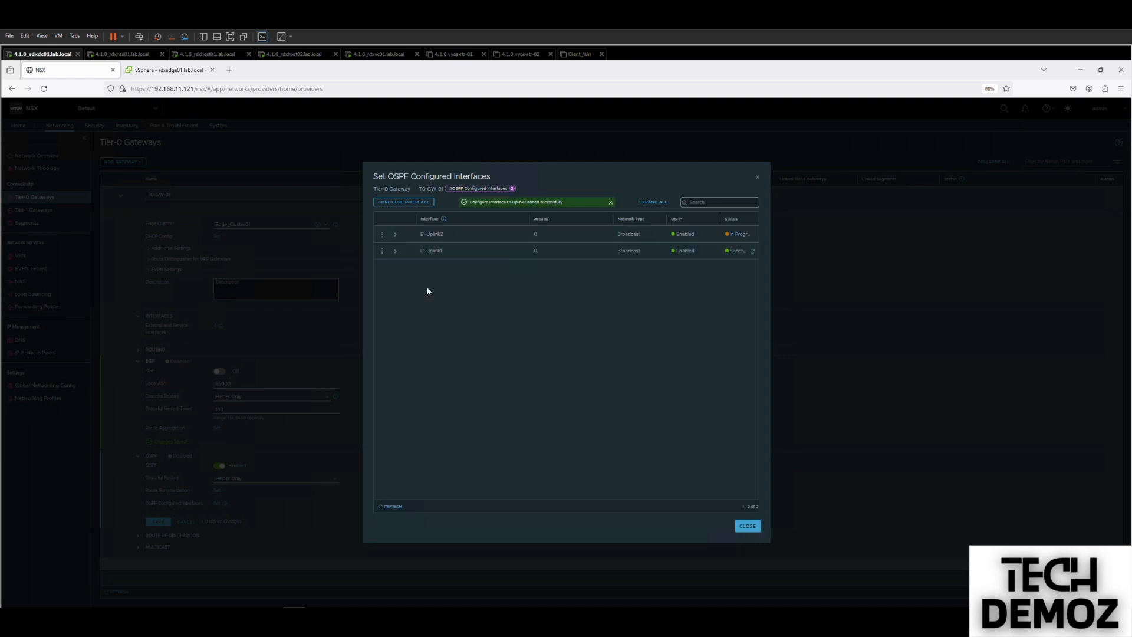
Enable OSPF in area 0 on E2-Uplink1 and the last uplink, then refresh their statuses.
left_click(403, 202)
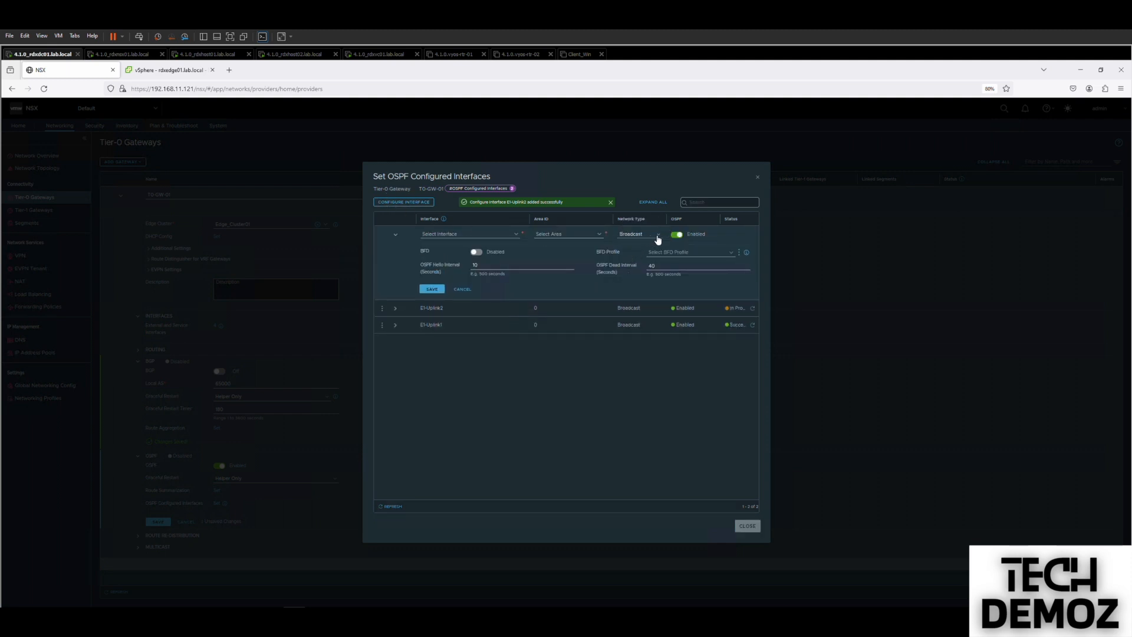
left_click(657, 236)
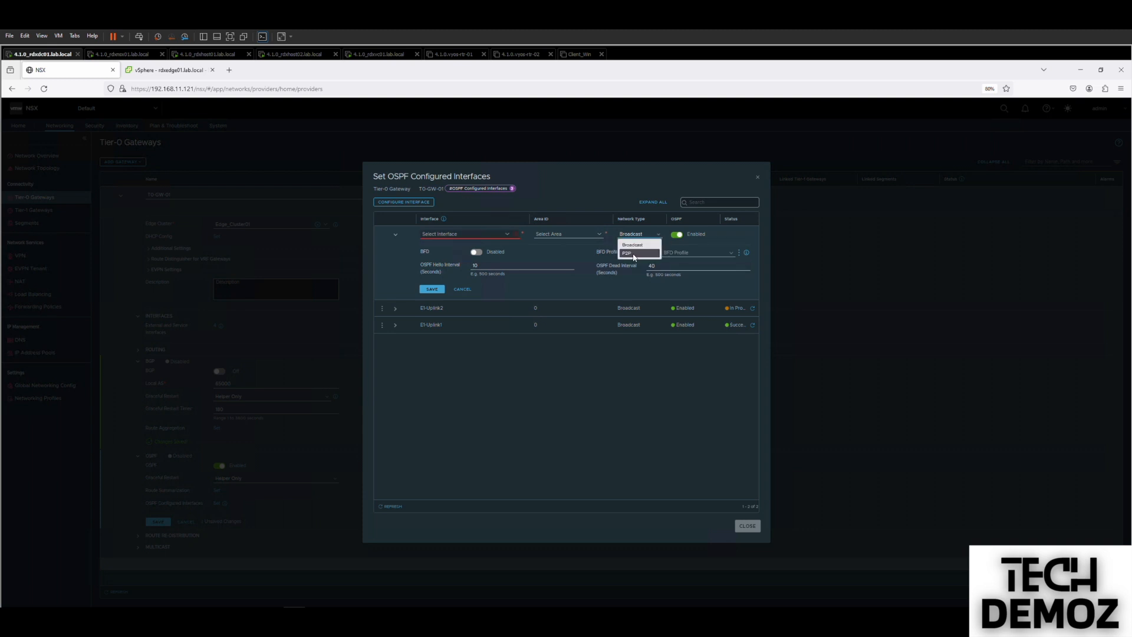
left_click(506, 235)
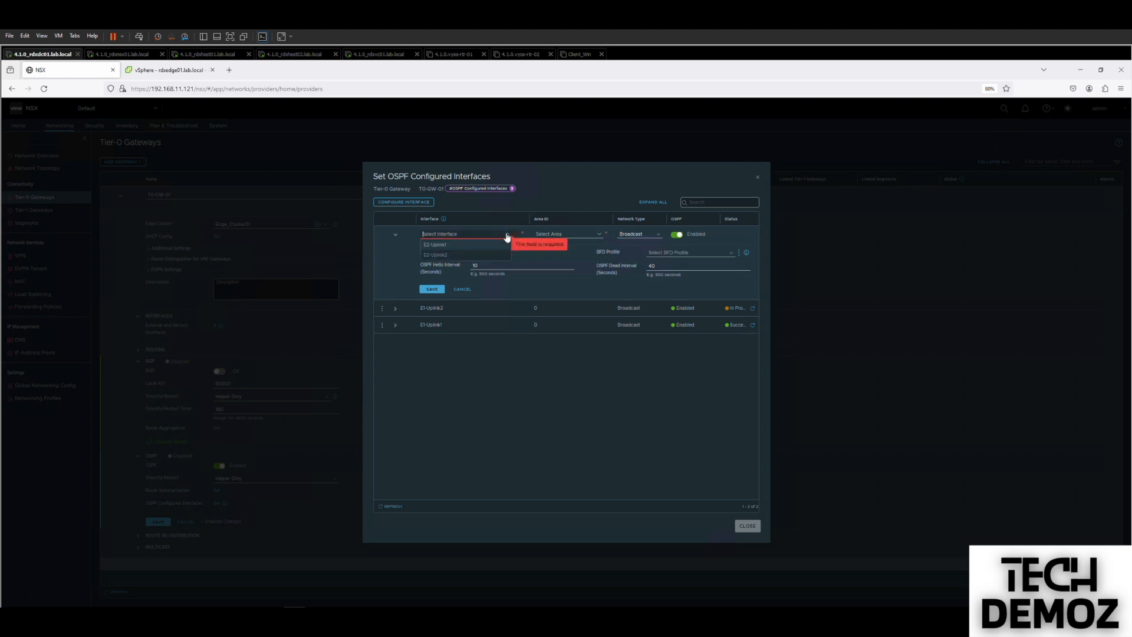
left_click(466, 245)
left_click(558, 234)
left_click(550, 243)
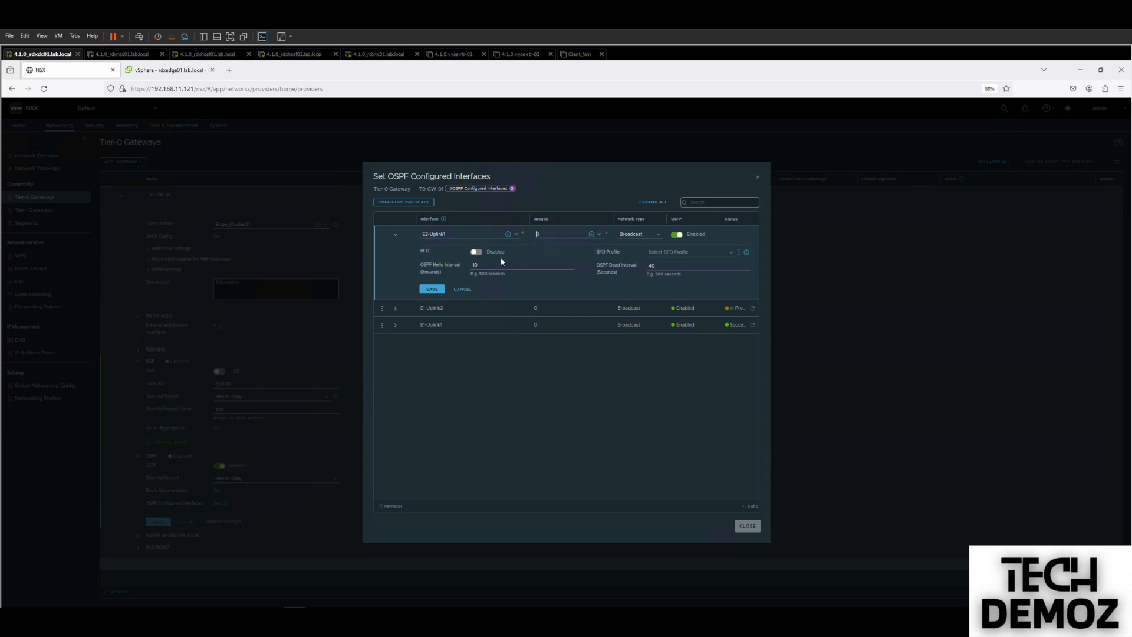
left_click(432, 289)
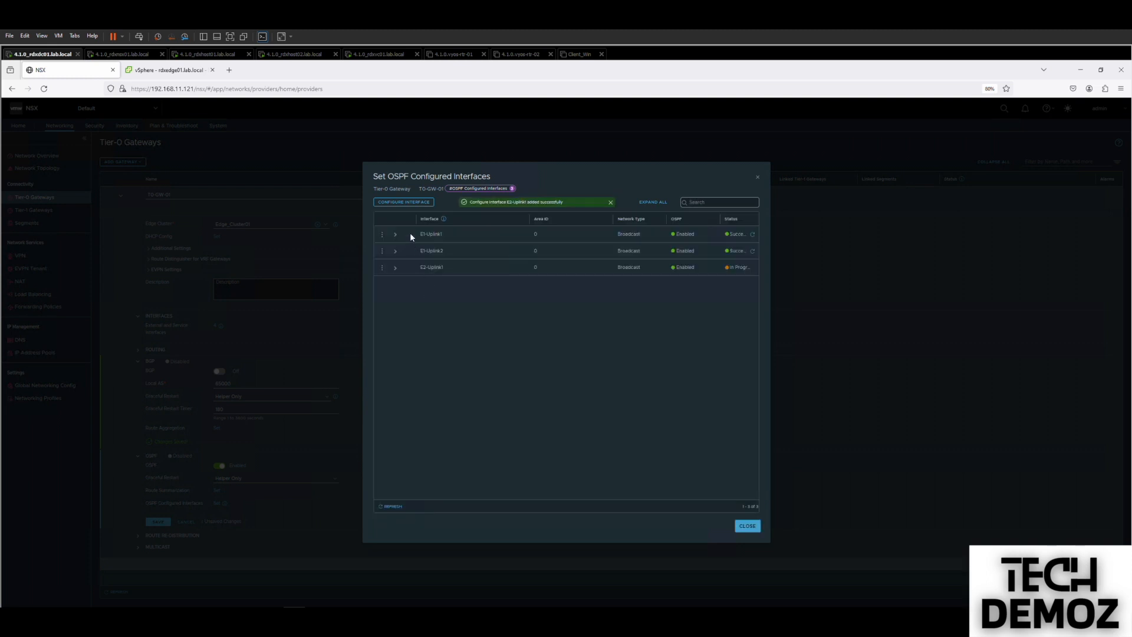
left_click(396, 203)
left_click(516, 236)
left_click(469, 246)
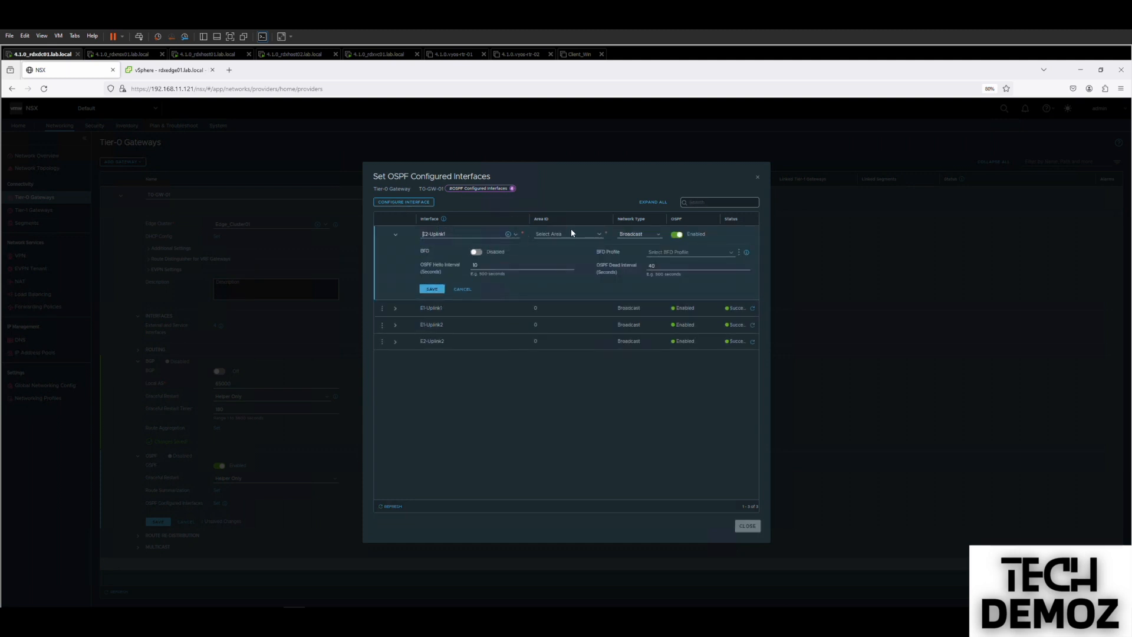
left_click(599, 235)
left_click(433, 289)
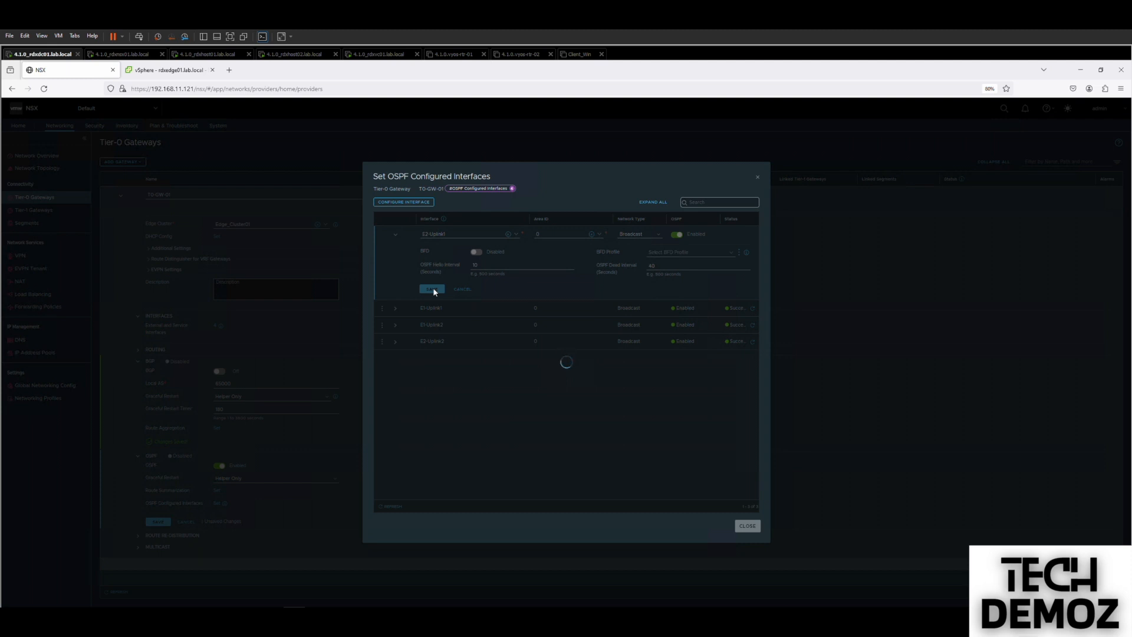
left_click(392, 507)
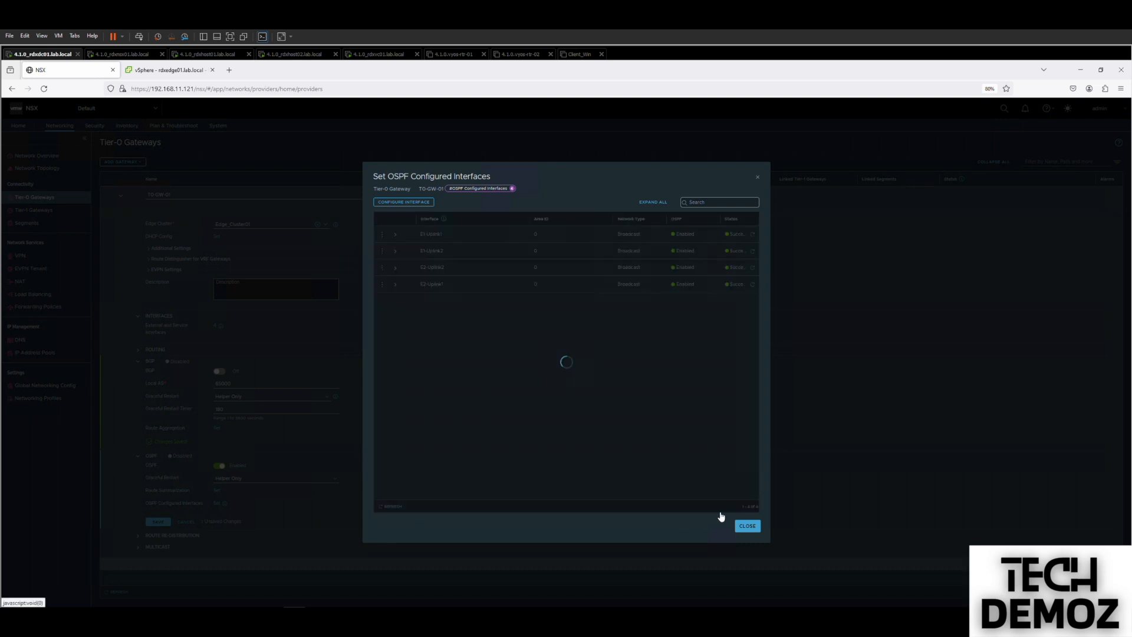
left_click(746, 525)
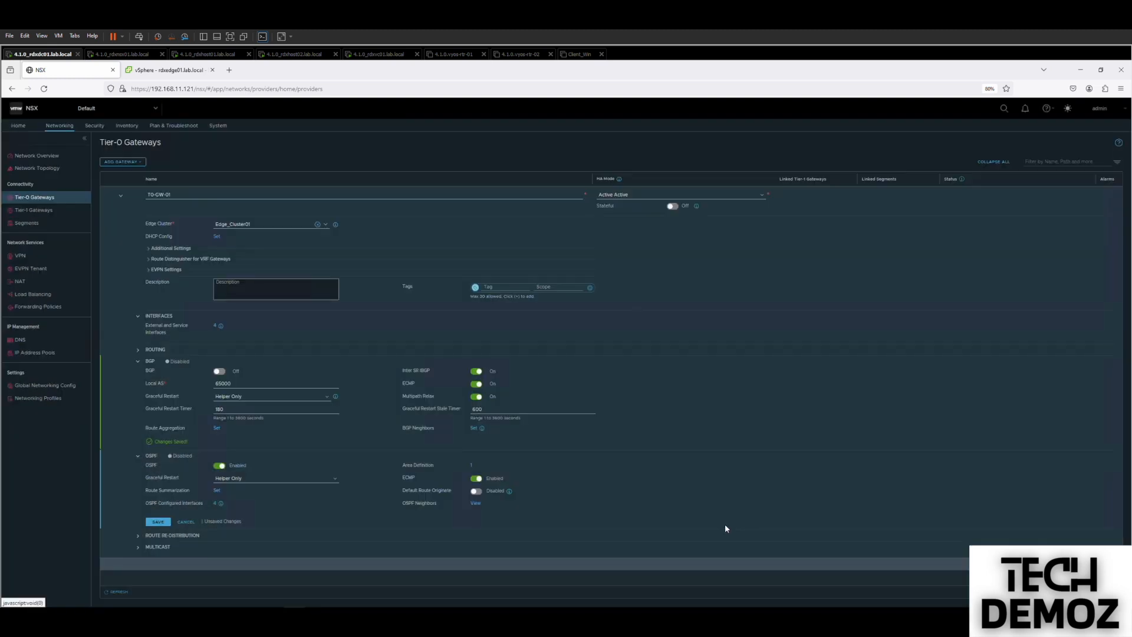
Save the OSPF settings and set route redistribution Via BGP to No, Via OSPF to Yes.
left_click(162, 524)
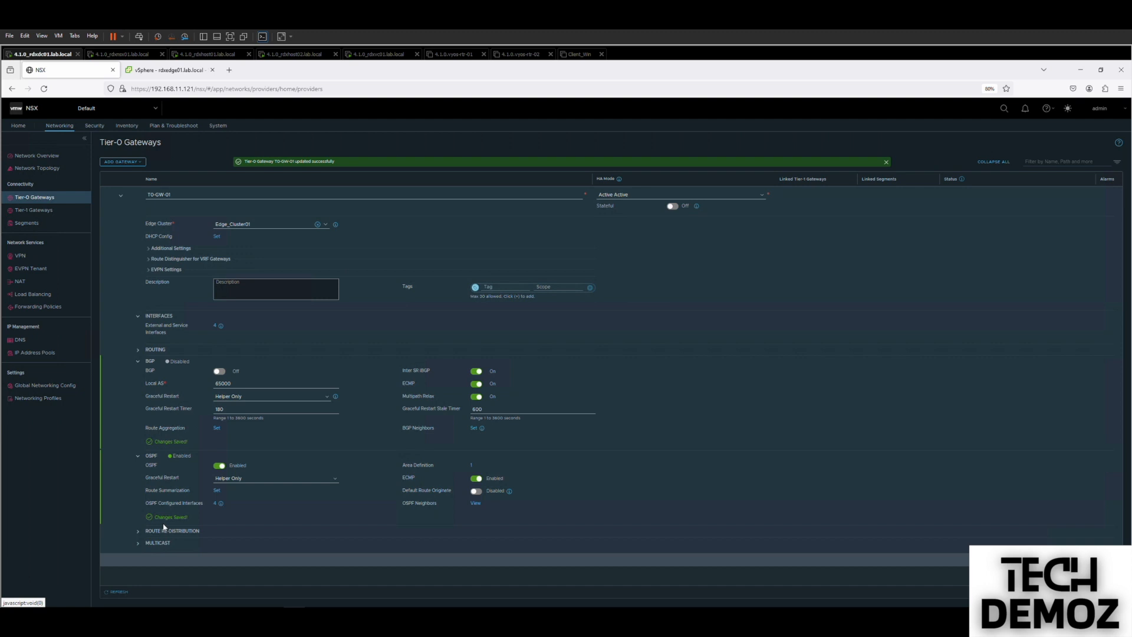
left_click(138, 532)
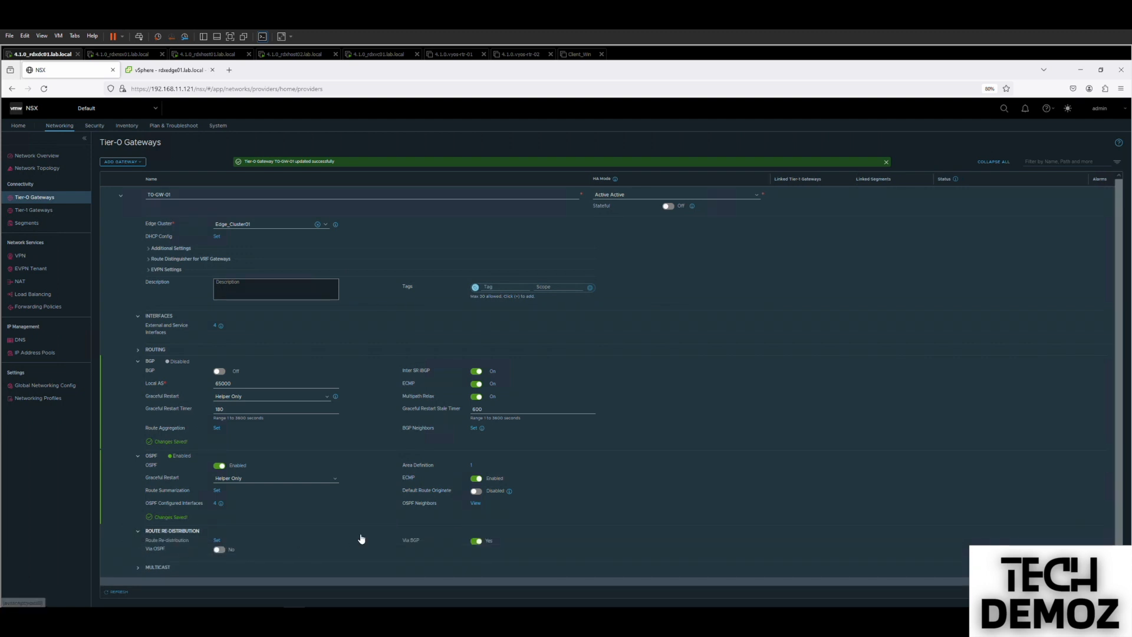
left_click(476, 541)
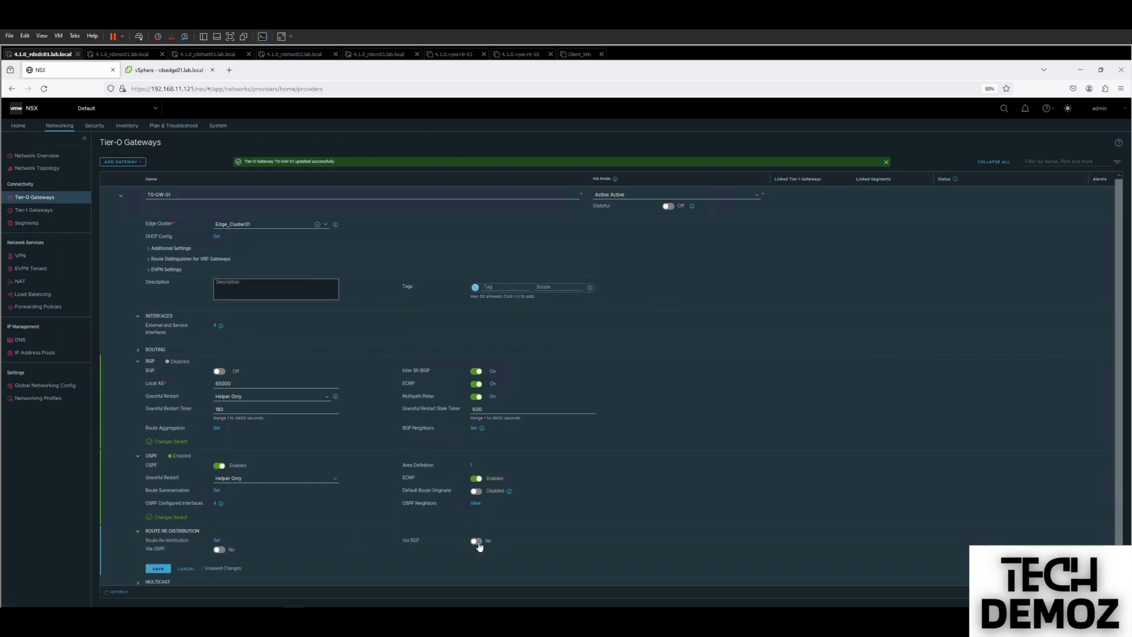
left_click(219, 551)
Start a redistribution rule named Red-Connected with OSPF as the destination protocol.
left_click(217, 541)
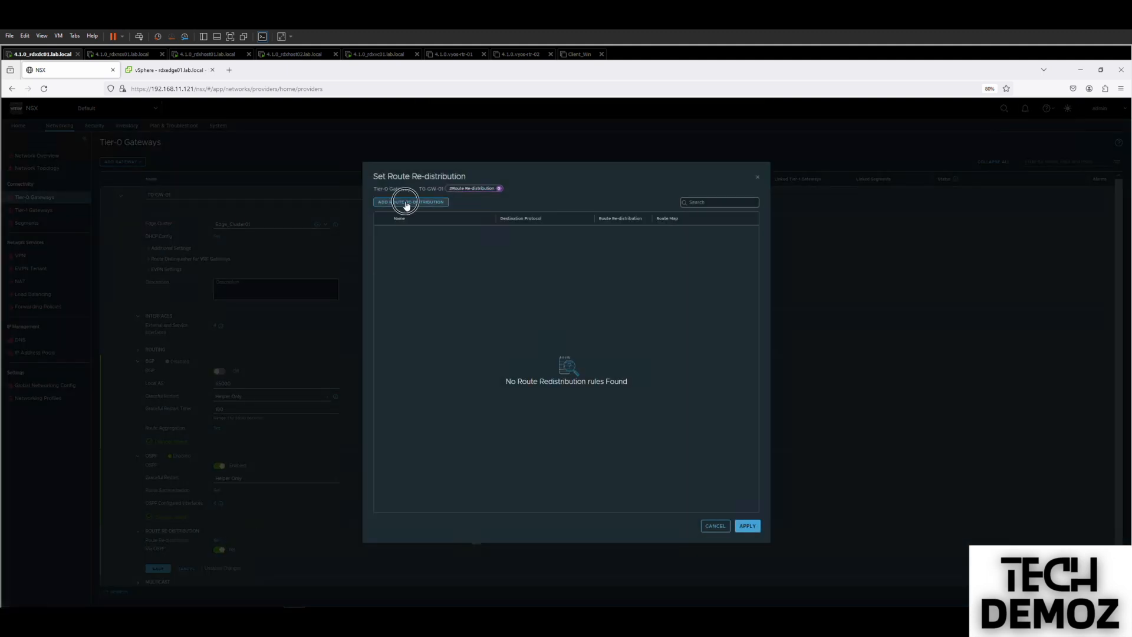
left_click(405, 203)
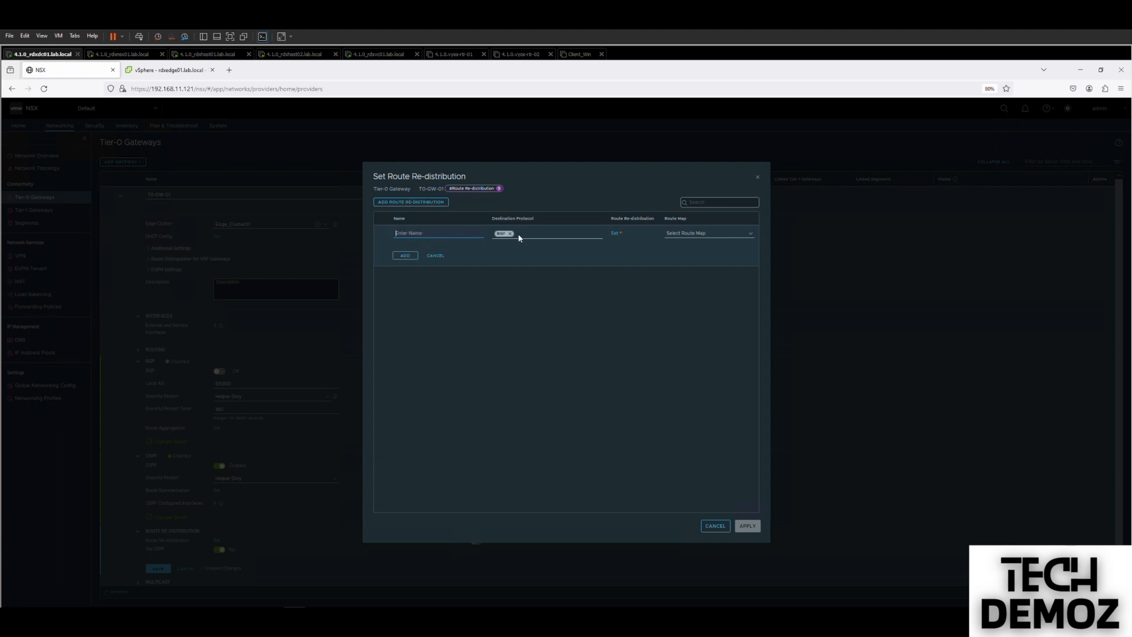
left_click(510, 235)
left_click(501, 247)
left_click(416, 236)
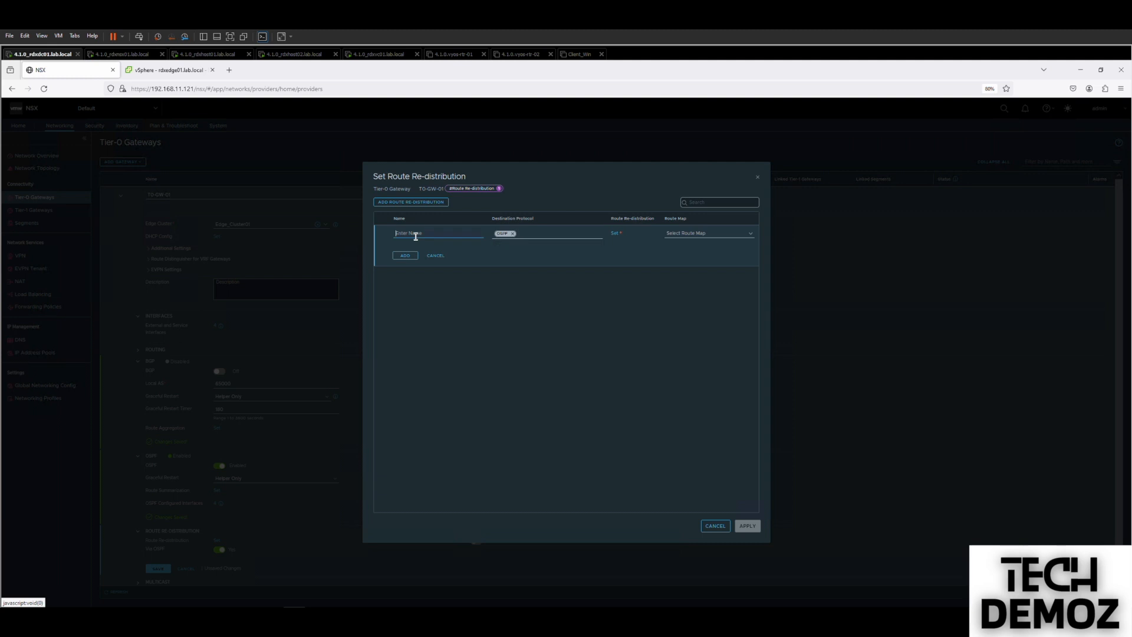
type("Red")
type("-Sta")
type("Connected")
Have Red-Connected redistribute Tier-0 and advertised Tier-1 connected interfaces and segments, then apply and save.
left_click(615, 233)
left_click(438, 340)
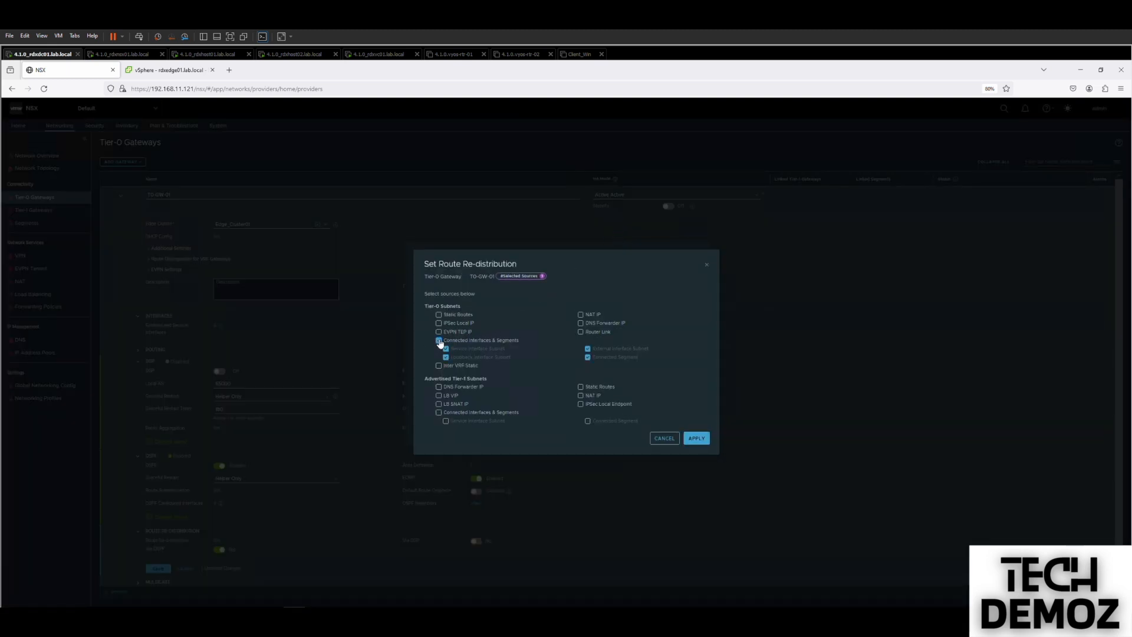
left_click(439, 412)
left_click(697, 438)
left_click(406, 256)
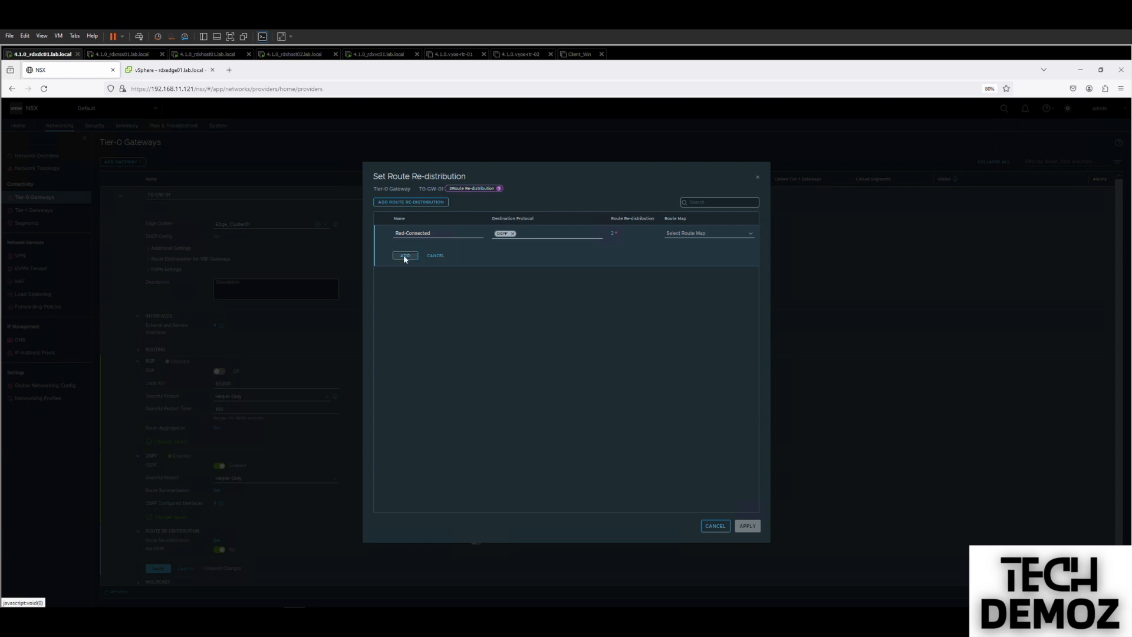
left_click(748, 526)
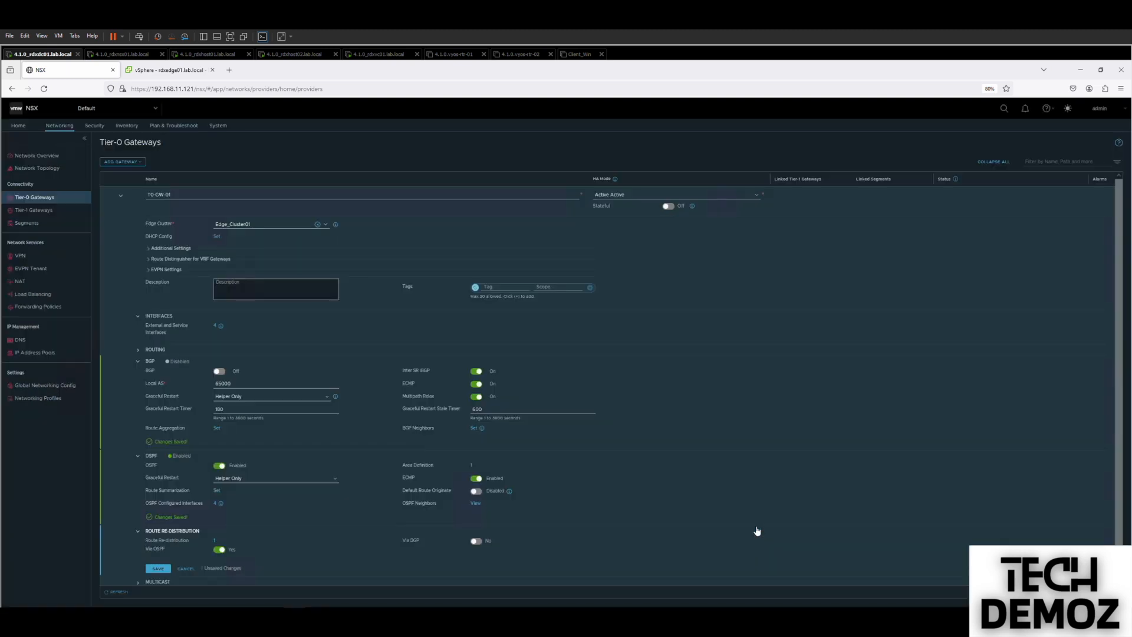
left_click(166, 568)
left_click(160, 569)
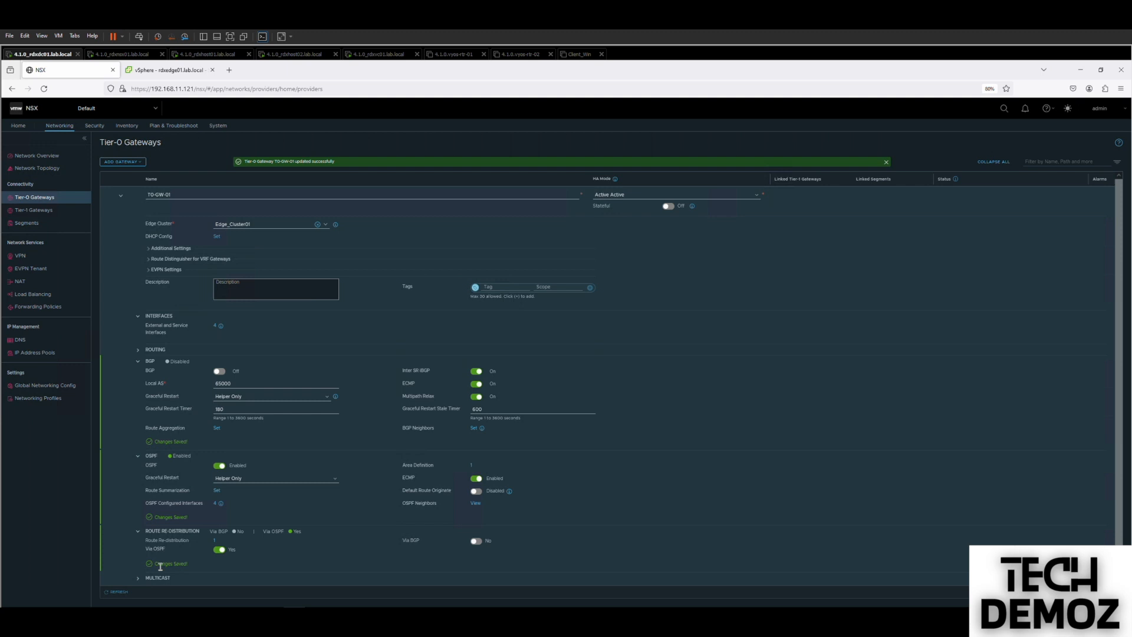
Finish editing T0-GW-01 and check the Errors details behind its Down status.
scroll(611, 381, "down", 1)
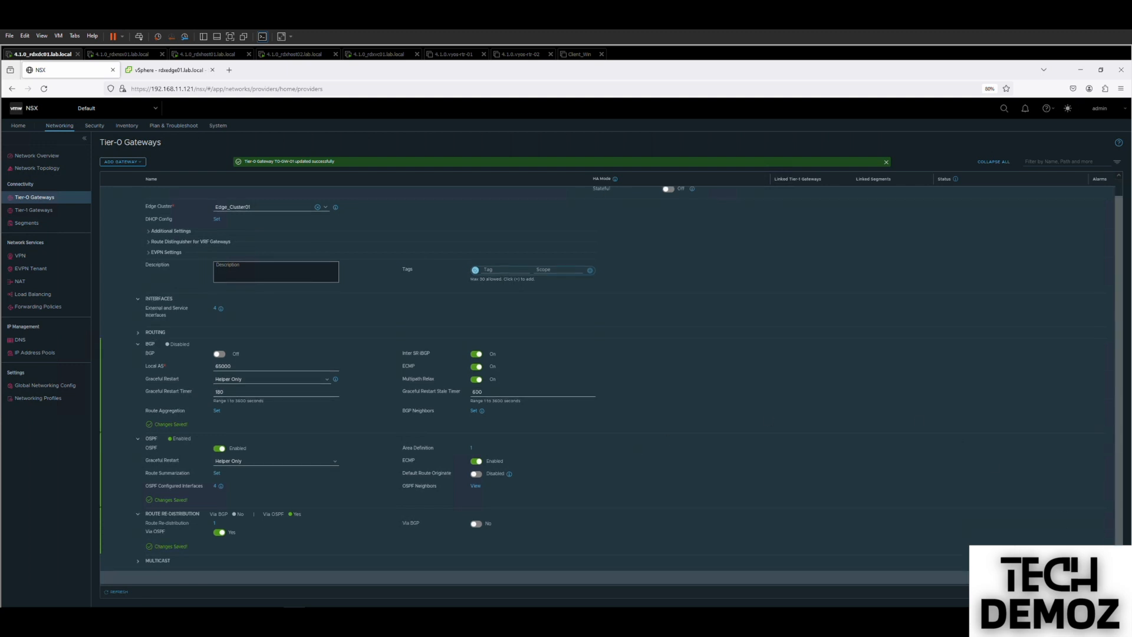
left_click(1085, 577)
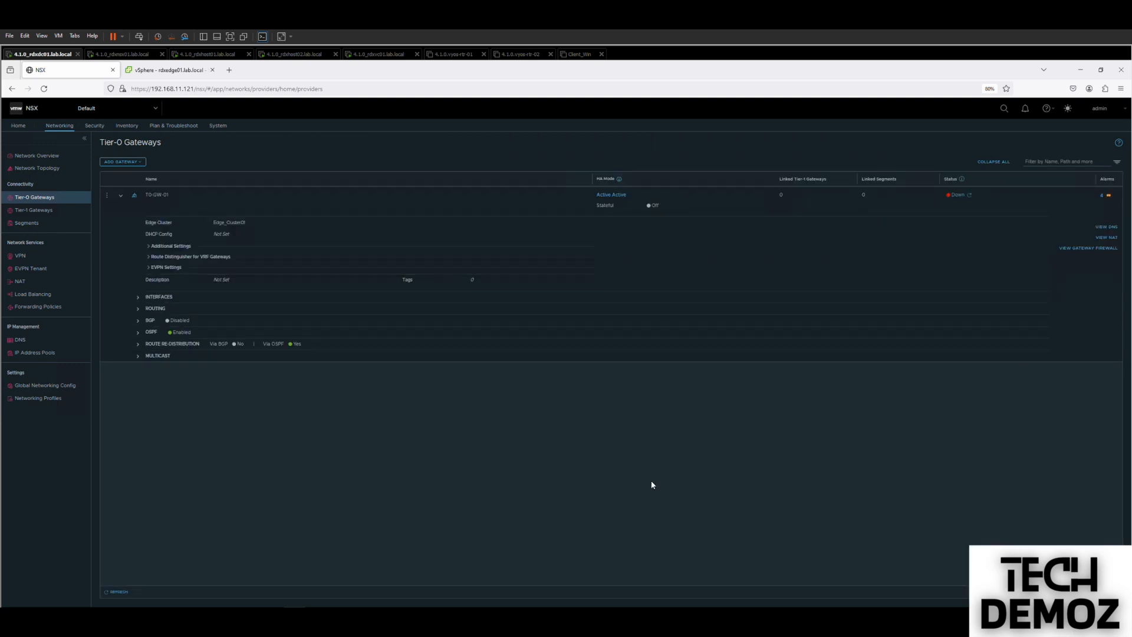
left_click(956, 195)
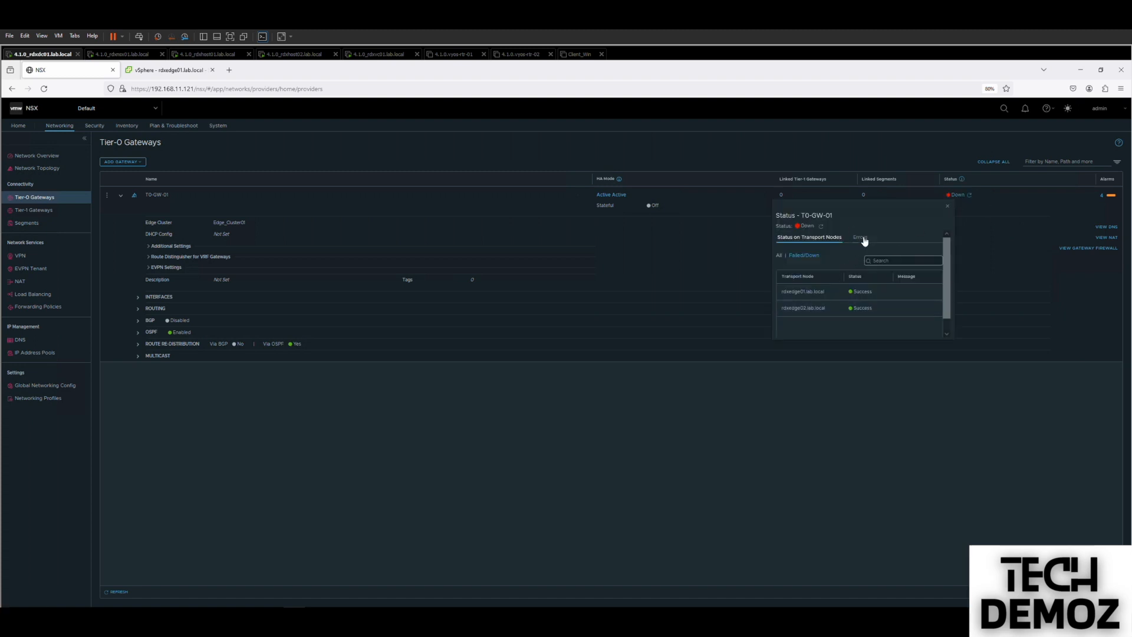
left_click(860, 237)
left_click(948, 206)
Review T0-GW-01's OSPF neighbors, still at 2-Way, then go to the VyOS router VMs.
left_click(138, 332)
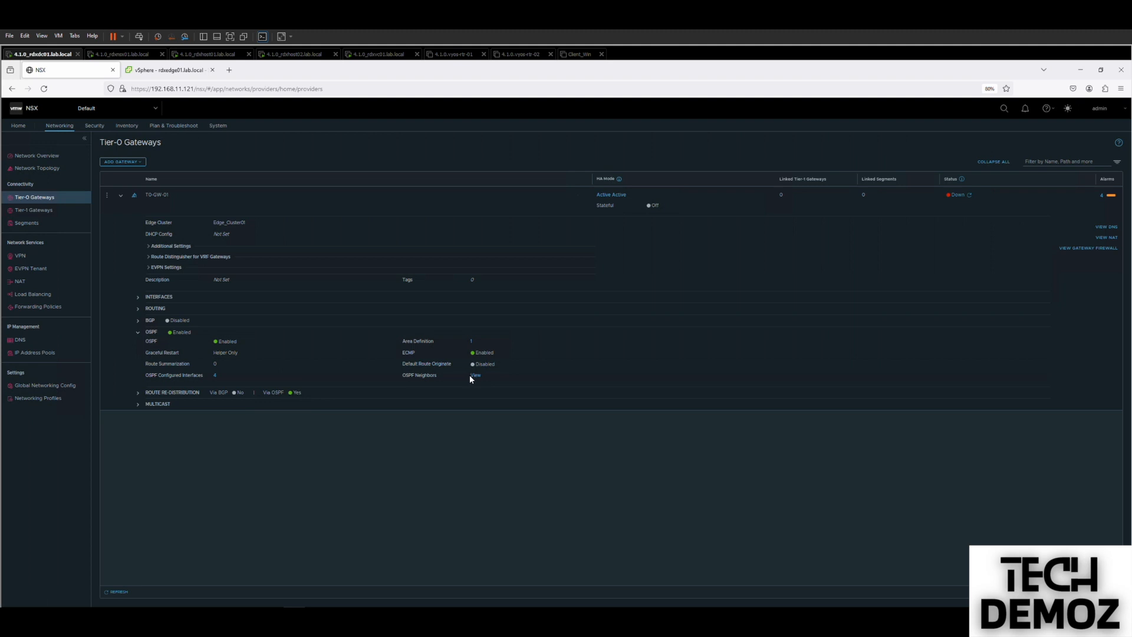
left_click(472, 375)
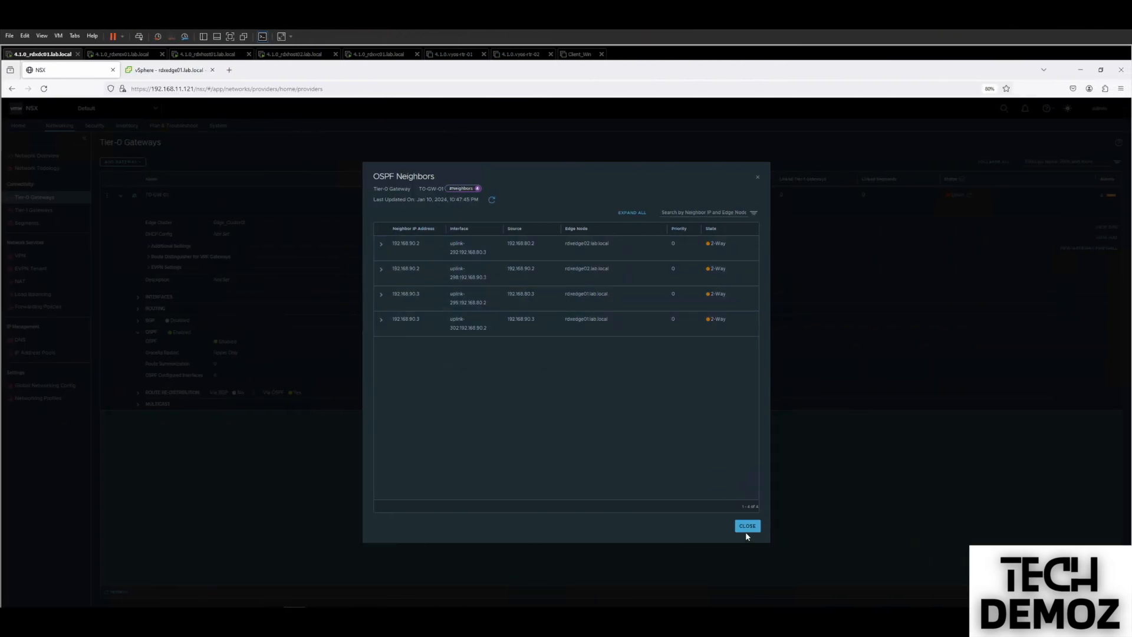
left_click(746, 526)
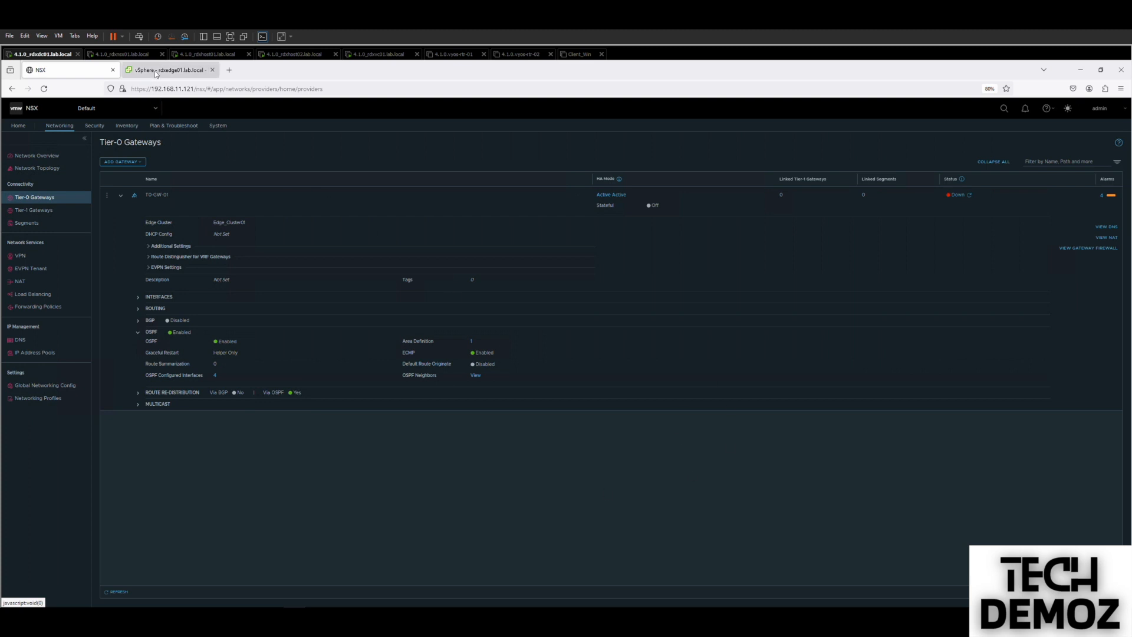
left_click(443, 55)
Power on the 4.1.0.vyos-rtr-01 virtual machine.
left_click(501, 54)
left_click(461, 55)
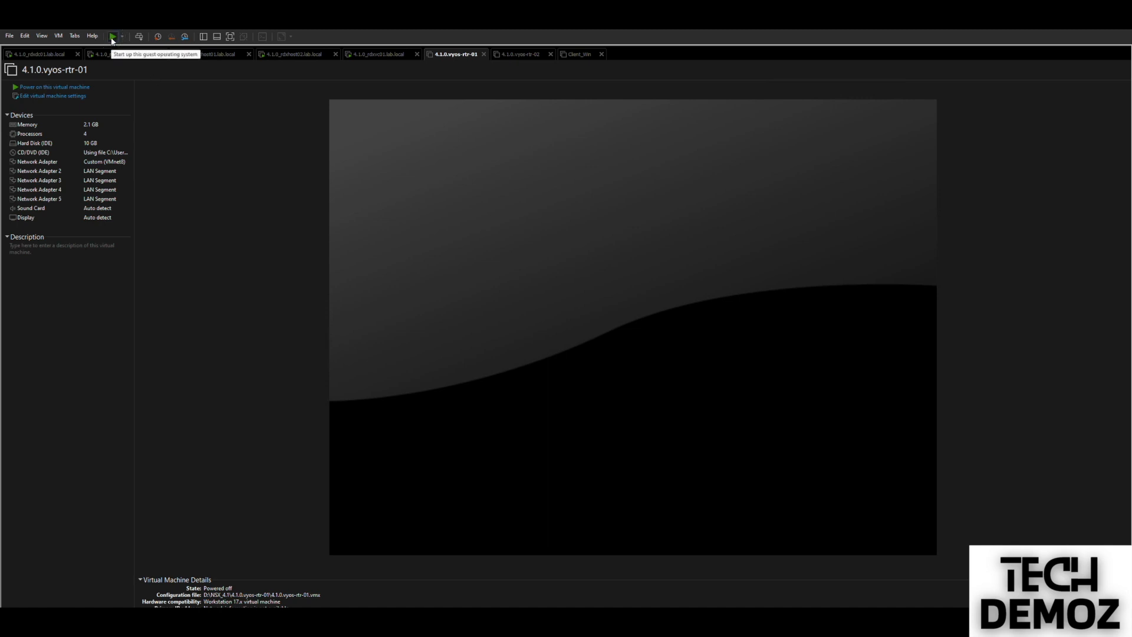
left_click(113, 37)
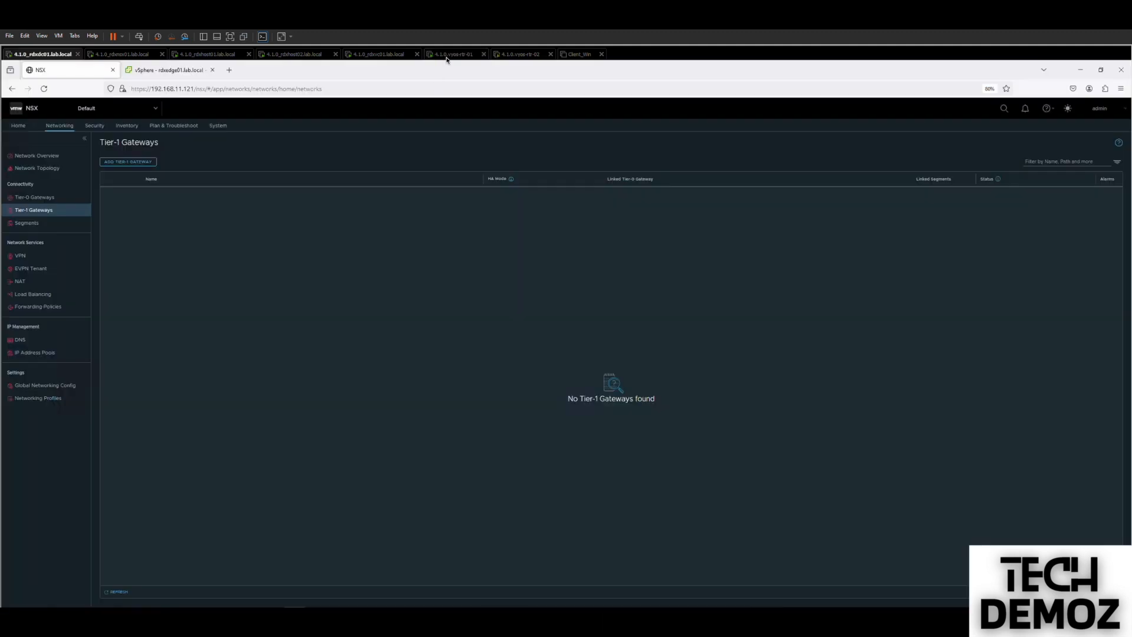
Confirm both router consoles reach their login prompts, then return to the rdxdc01 VM.
left_click(448, 56)
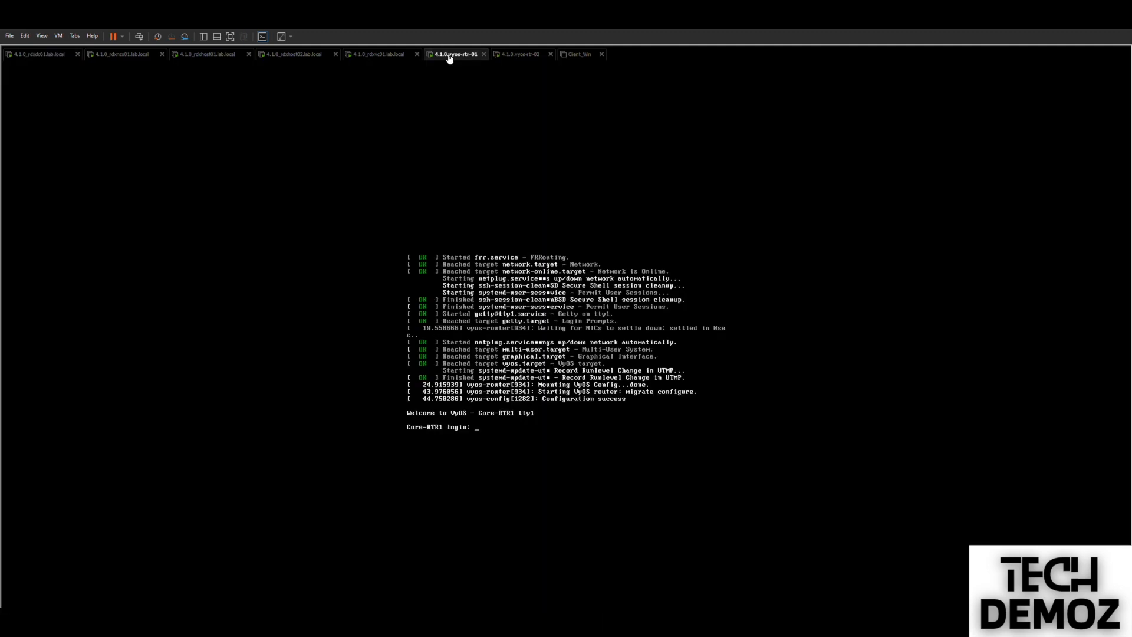
left_click(517, 57)
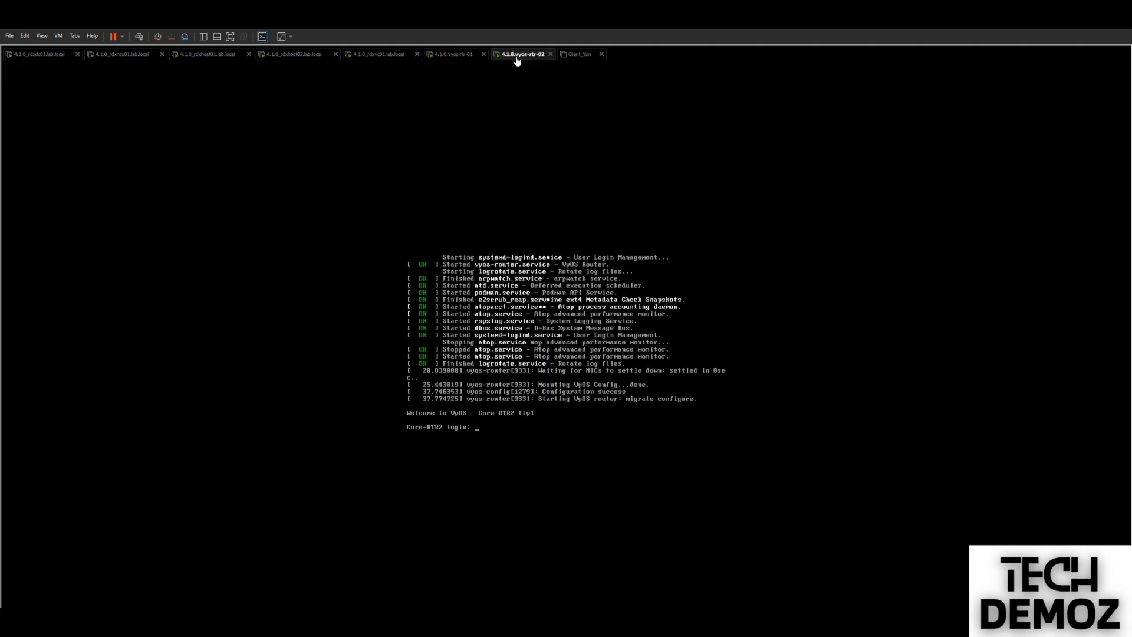
left_click(459, 55)
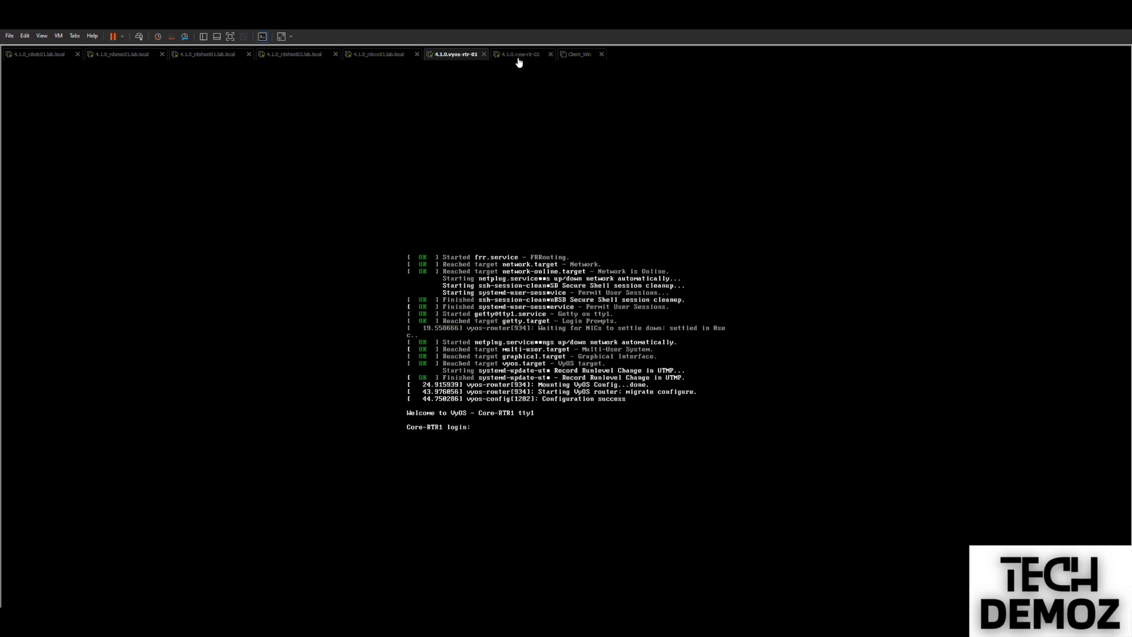
left_click(516, 57)
left_click(457, 55)
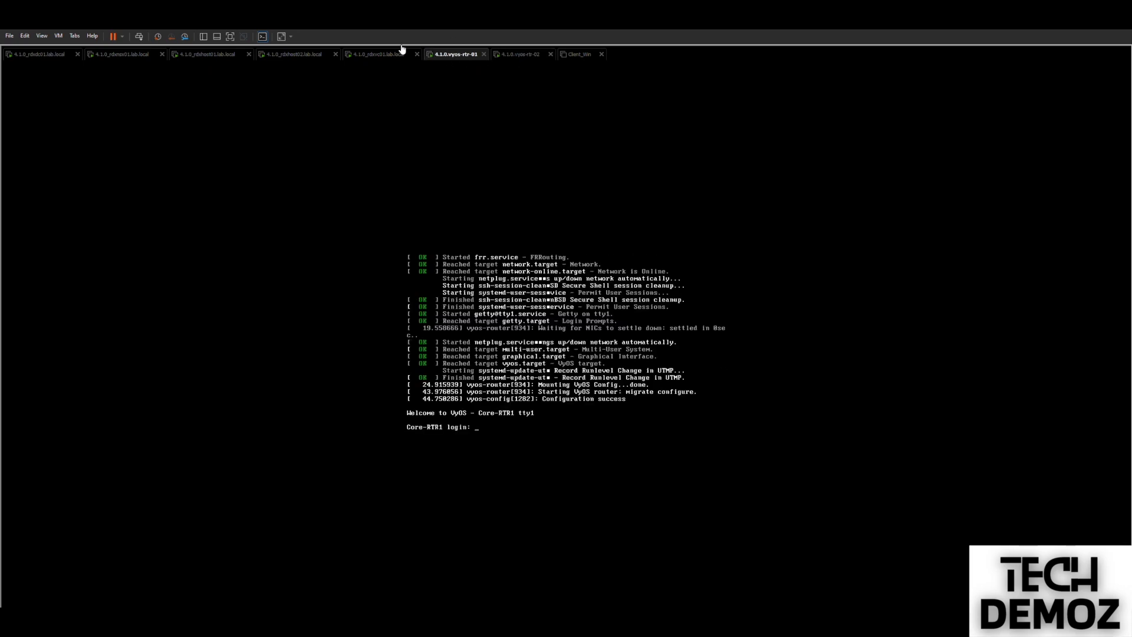
left_click(51, 56)
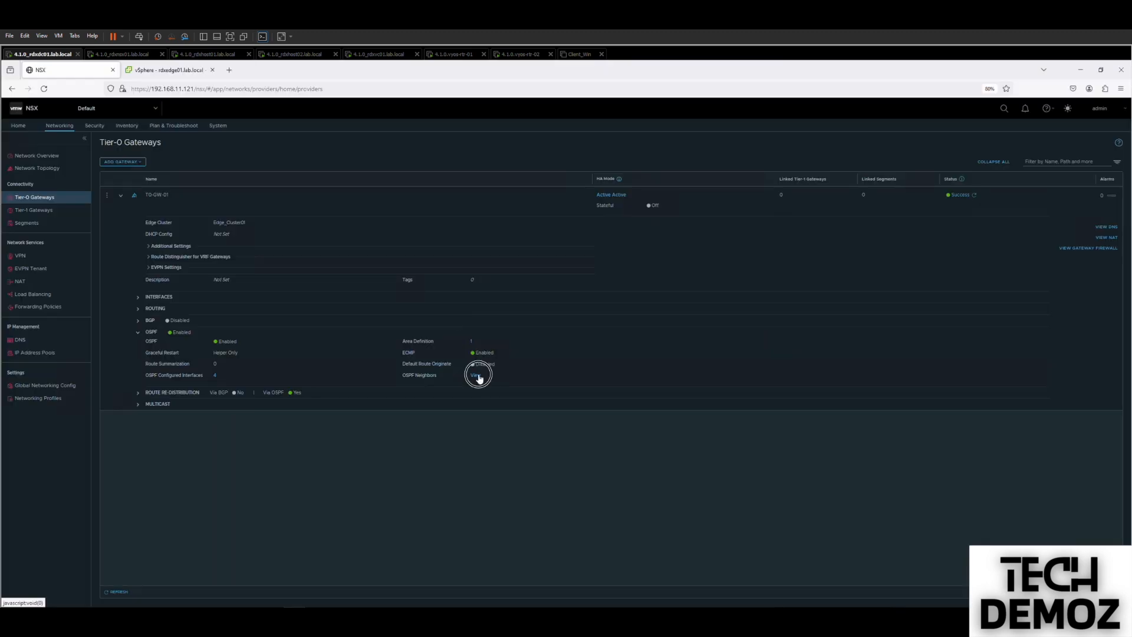
Inspect the OSPF neighbors list, highlighting Full-state rows like 192.168.90.1, then show the topology diagram.
left_click(476, 376)
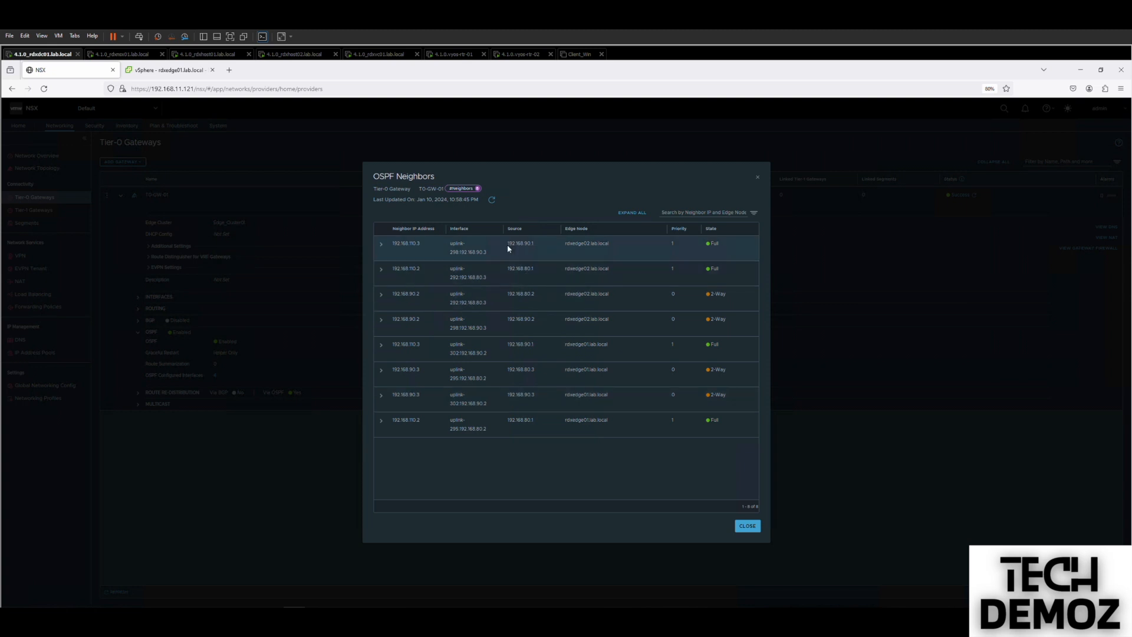
left_click_drag(506, 243, 538, 244)
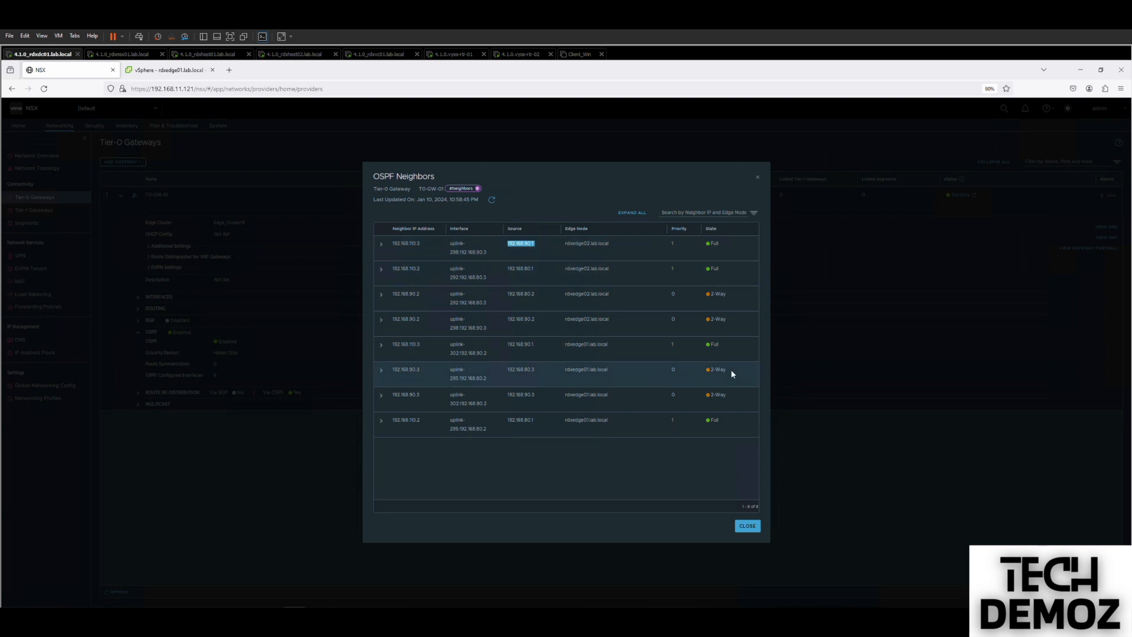
double_click(714, 243)
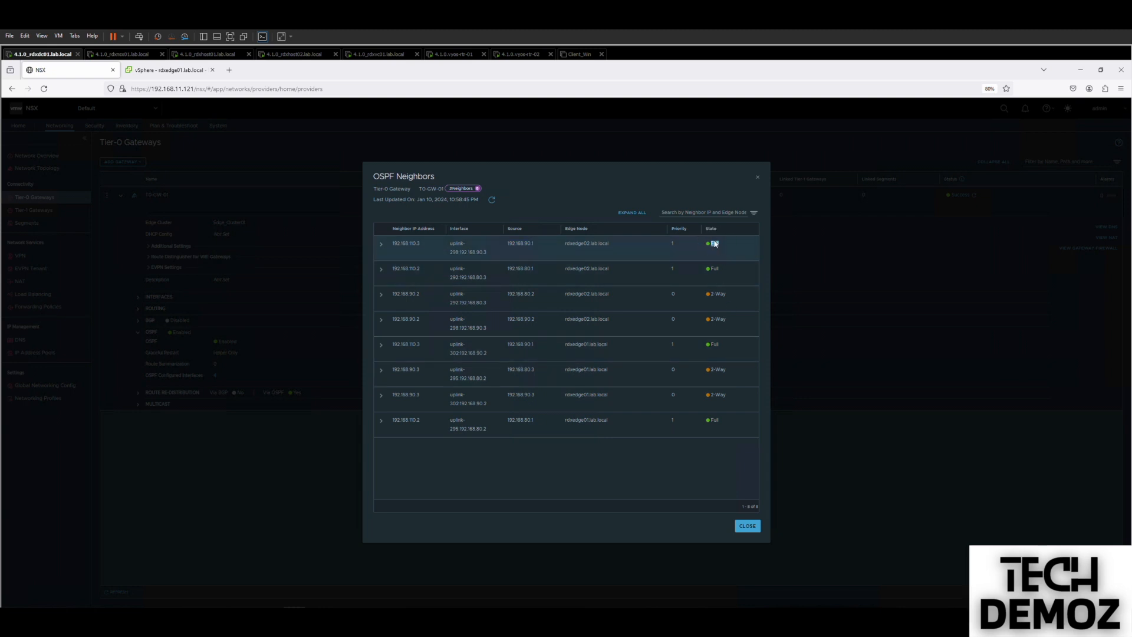
double_click(527, 268)
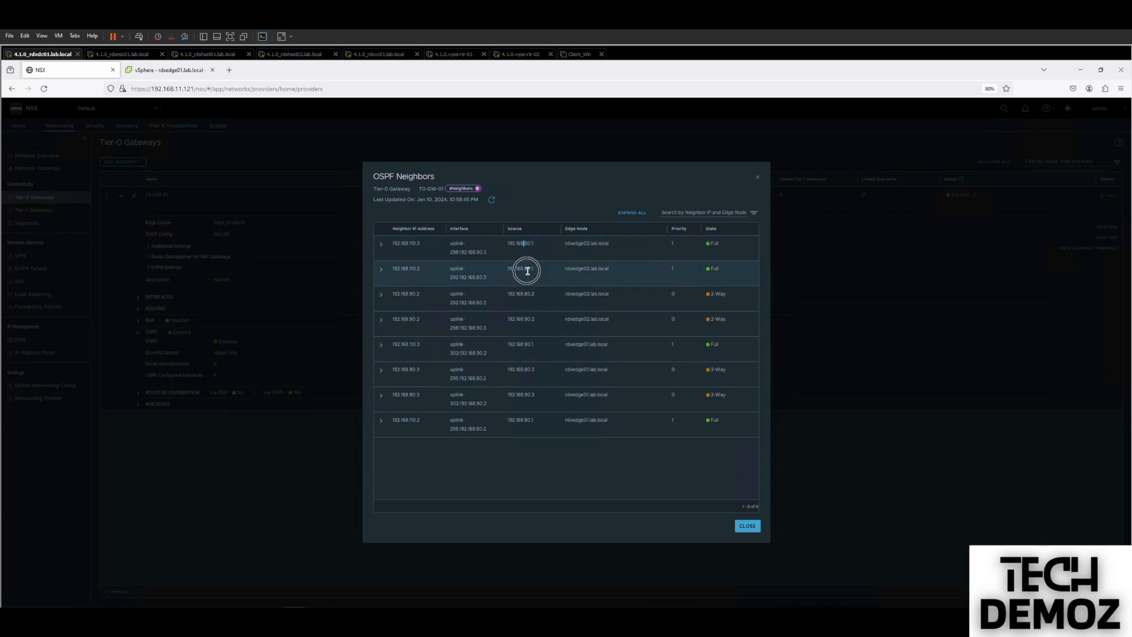
double_click(535, 345)
left_click_drag(517, 343, 534, 344)
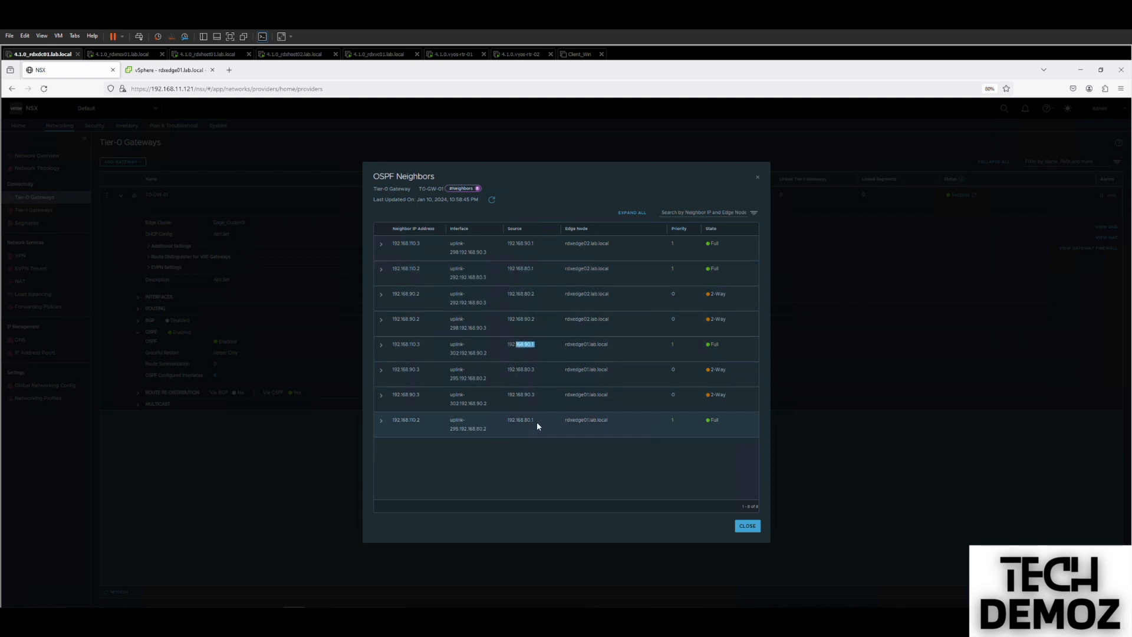
left_click_drag(535, 420, 521, 417)
left_click(418, 420)
left_click_drag(393, 241, 428, 243)
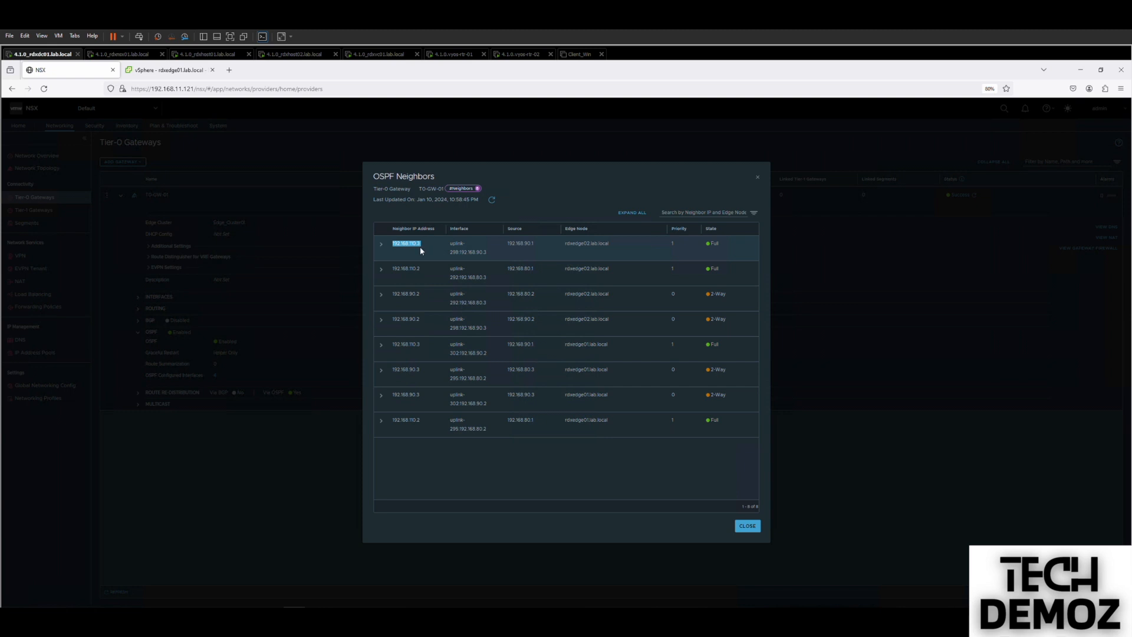
key("ctrl+super+Left")
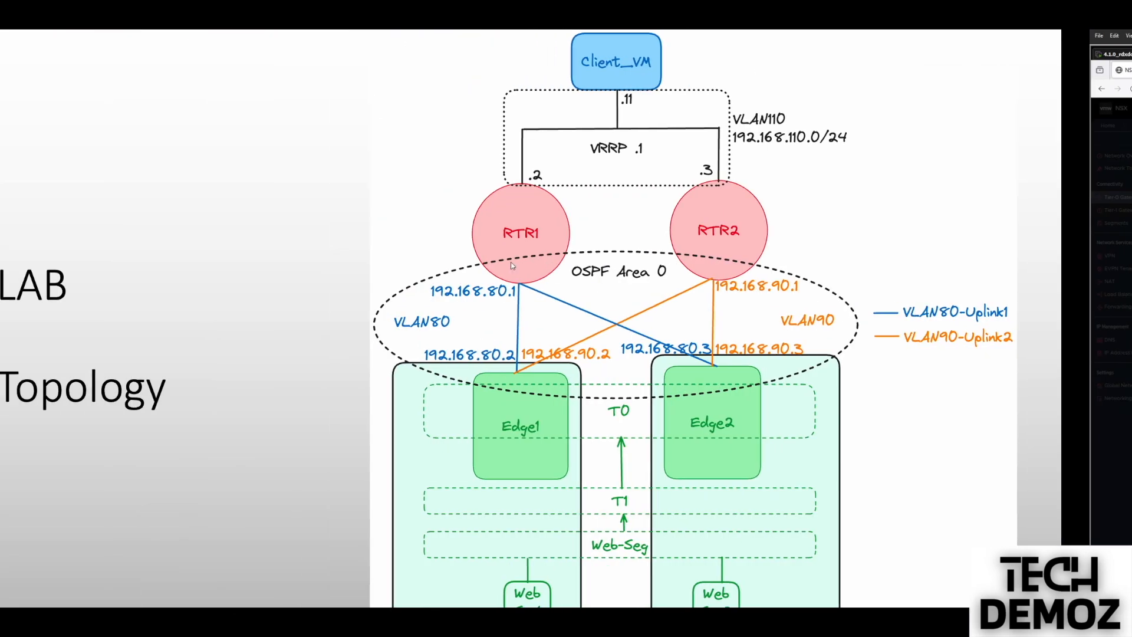
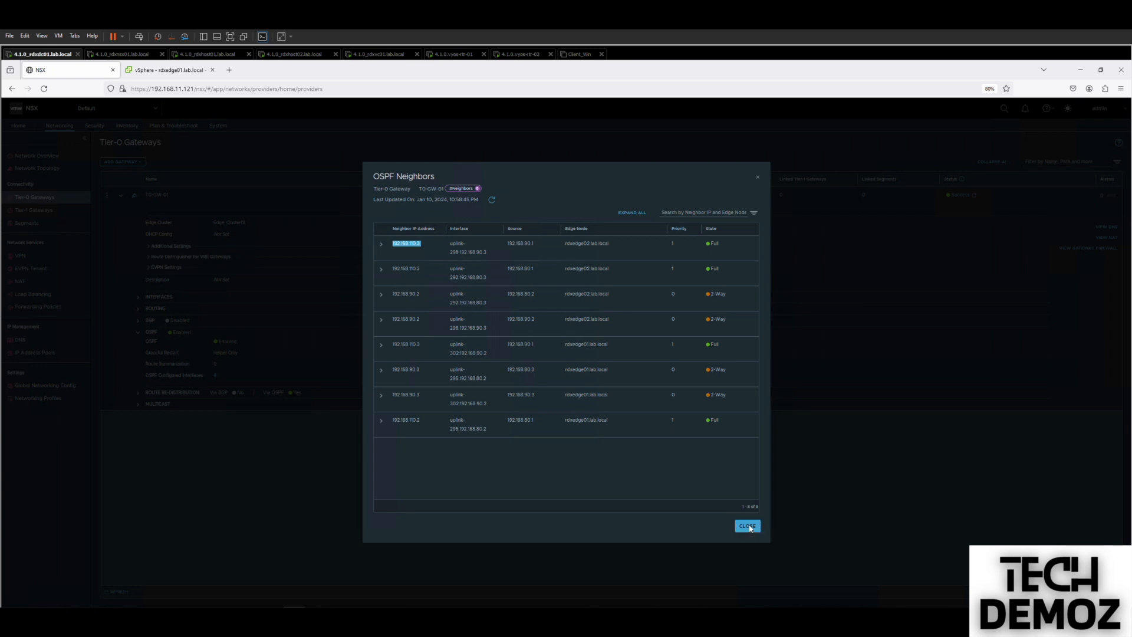
Close the OSPF Neighbors table to return to the T0-GW-01 gateway, which shows OSPF on 4 interfaces.
left_click(748, 526)
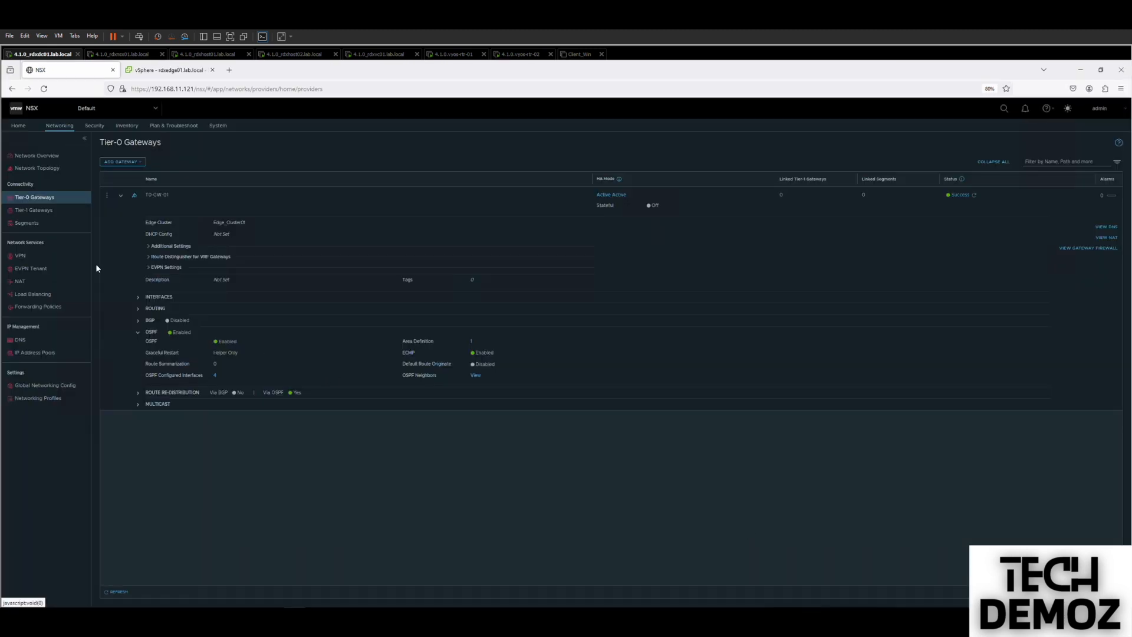
Add a new Tier-1 gateway named T1-GW-01 linked to Tier-0 gateway T0-GW-01.
left_click(39, 212)
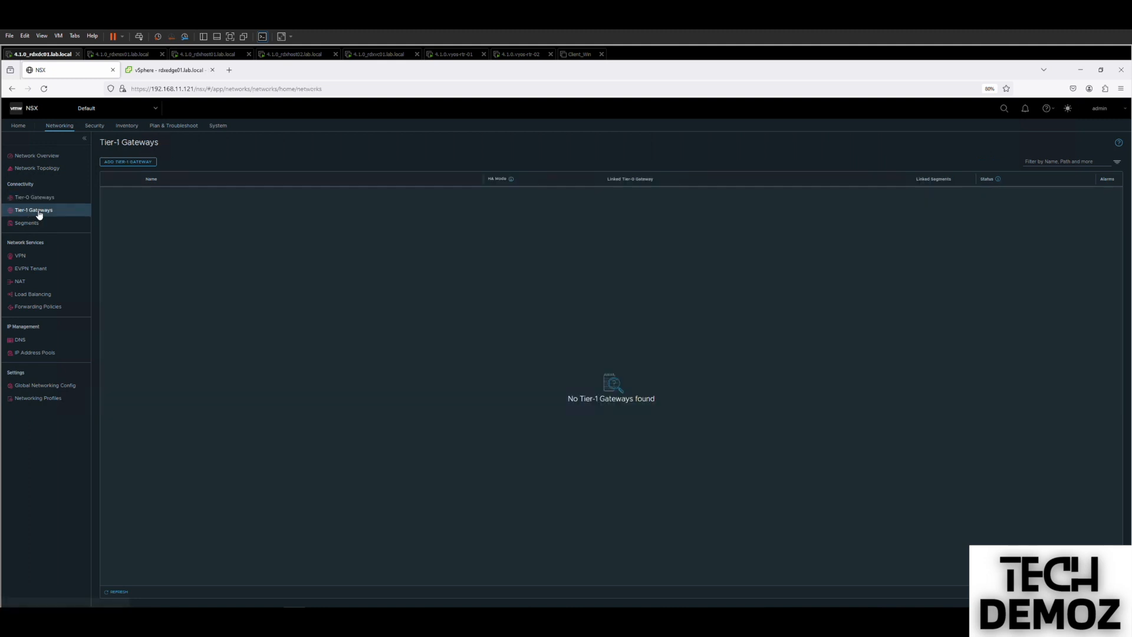
left_click(111, 167)
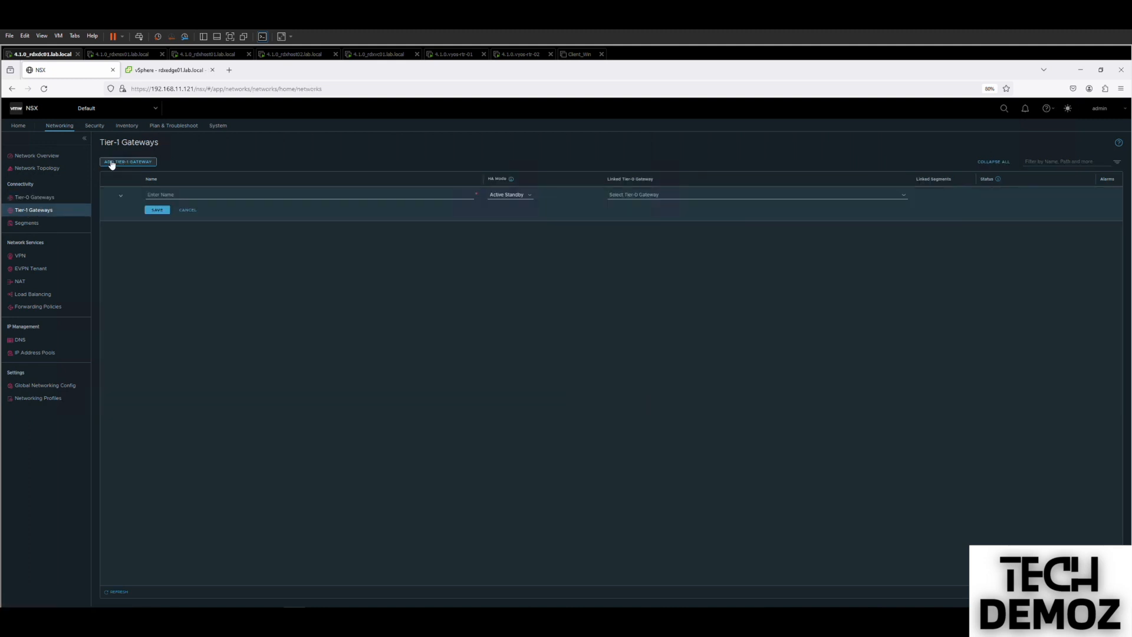
left_click(168, 195)
type("T1")
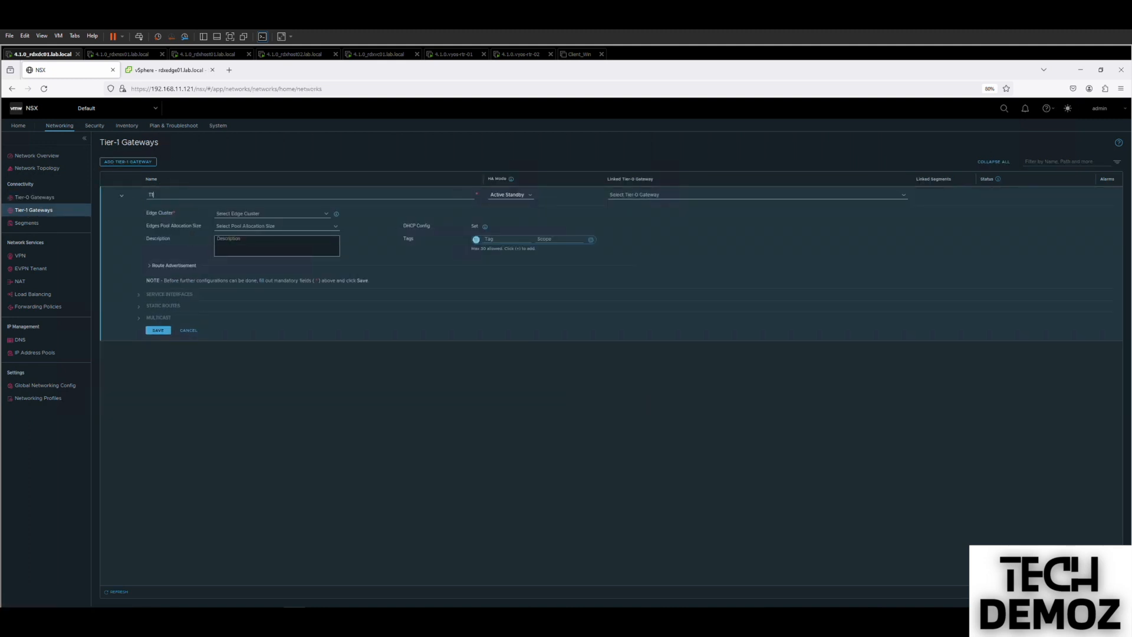
type("-GW-01")
left_click(519, 196)
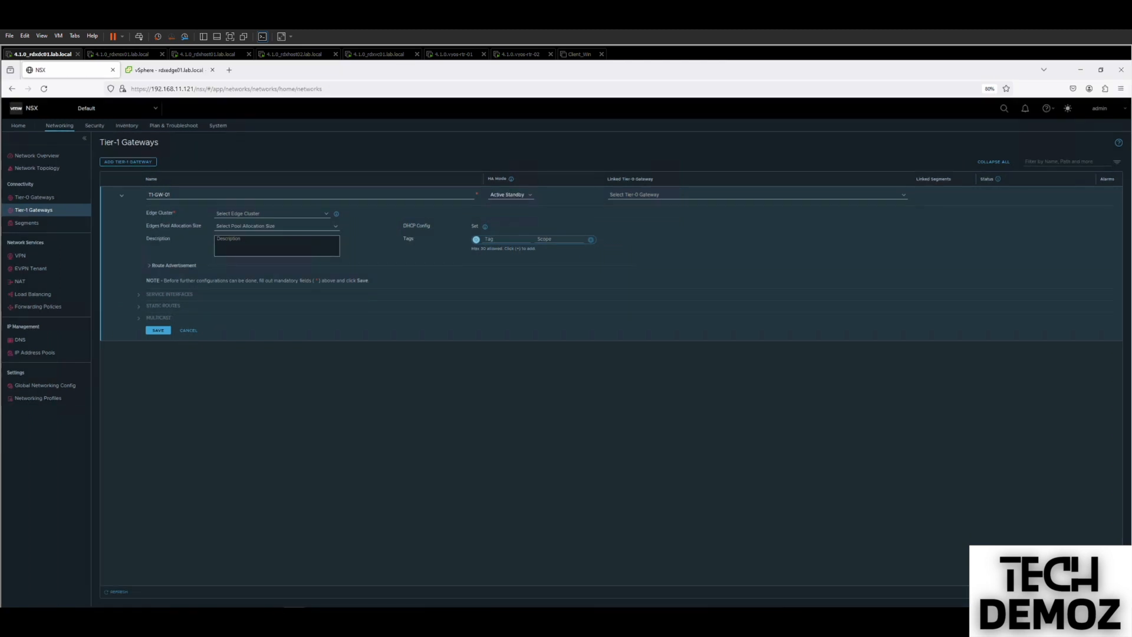
left_click(625, 194)
left_click(627, 206)
left_click(157, 330)
left_click(158, 330)
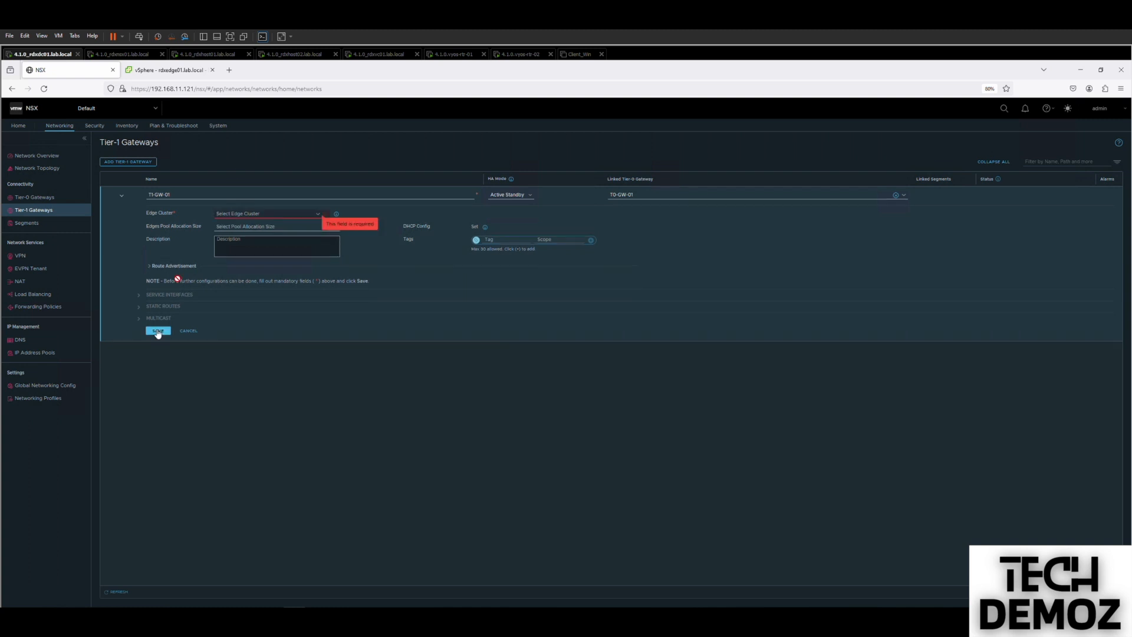
Make T1-GW-01 Distributed Only, advertise all connected segments, save it and refresh the list.
left_click(533, 197)
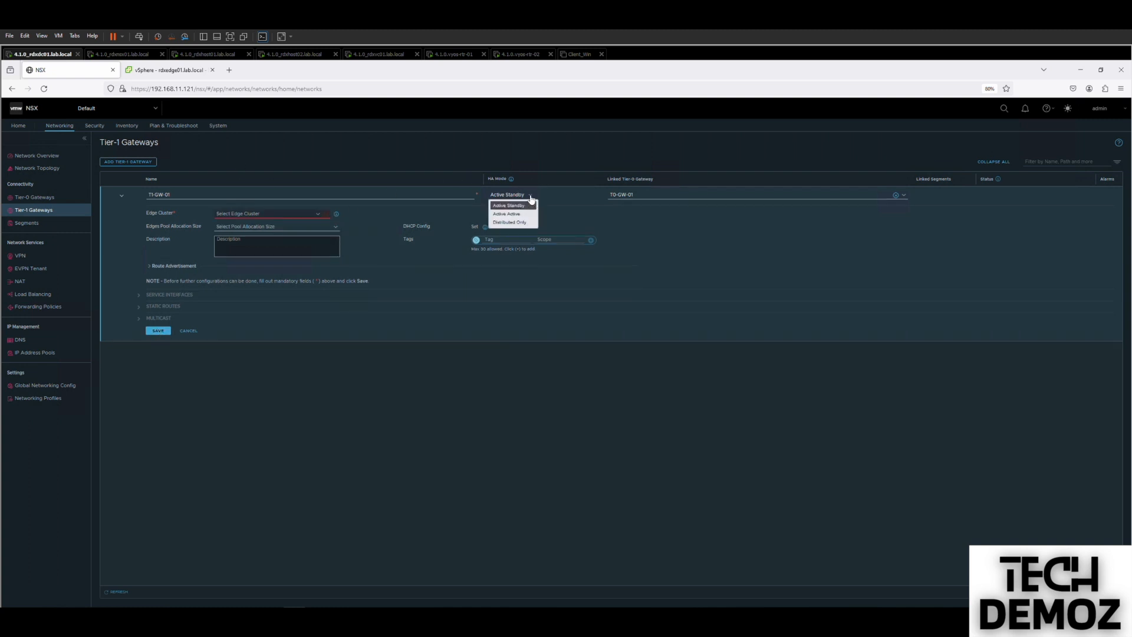
left_click(508, 222)
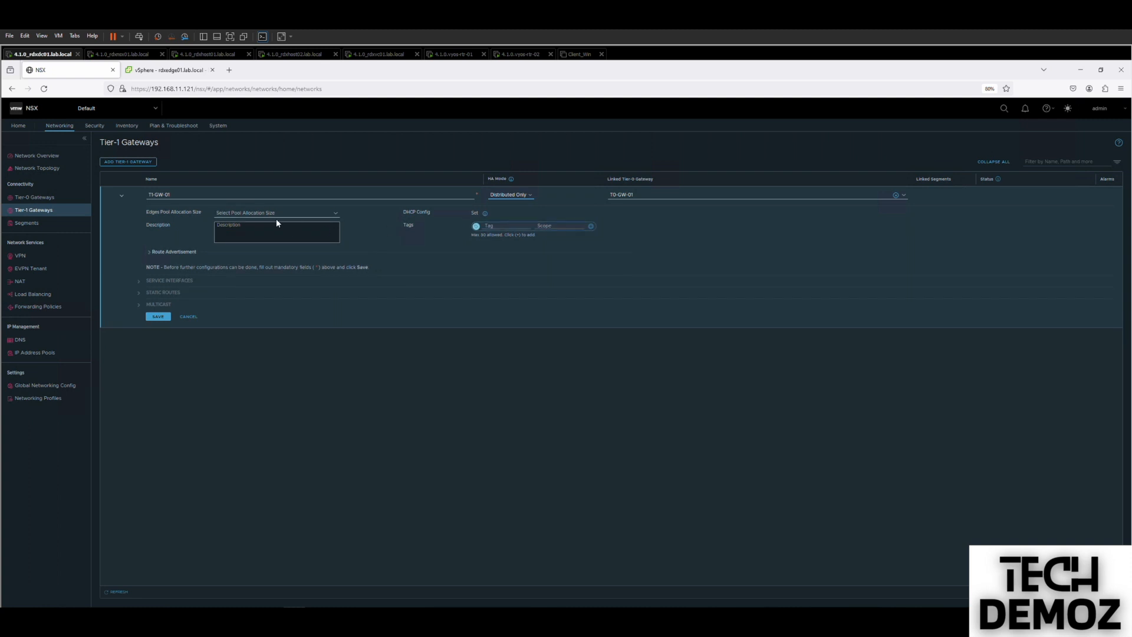
left_click(151, 252)
left_click(219, 291)
left_click(157, 376)
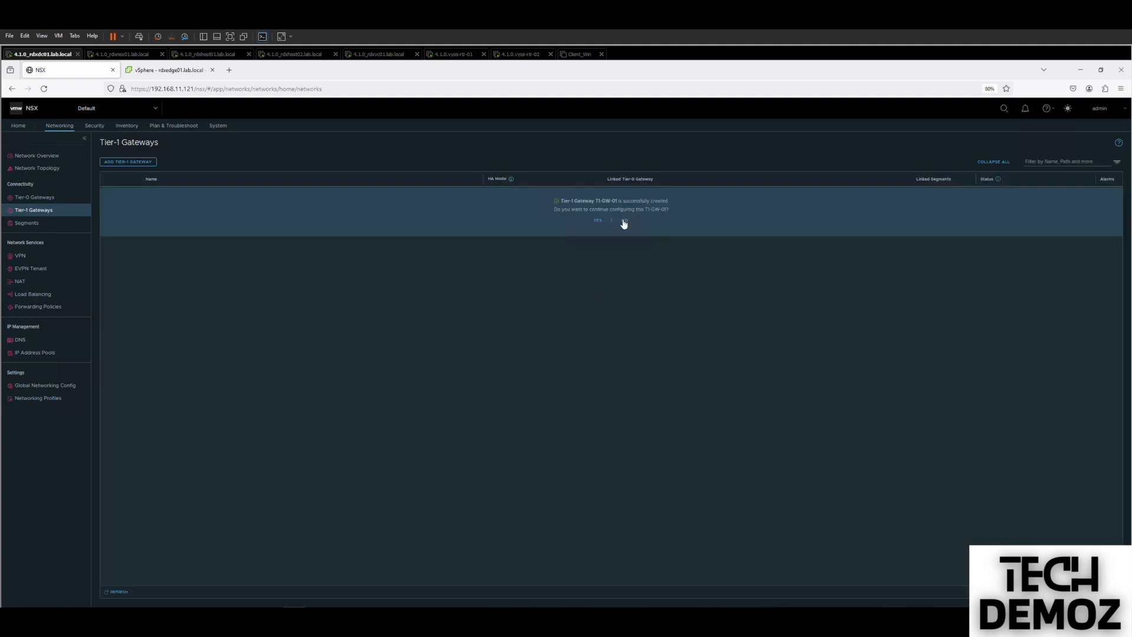
left_click(624, 220)
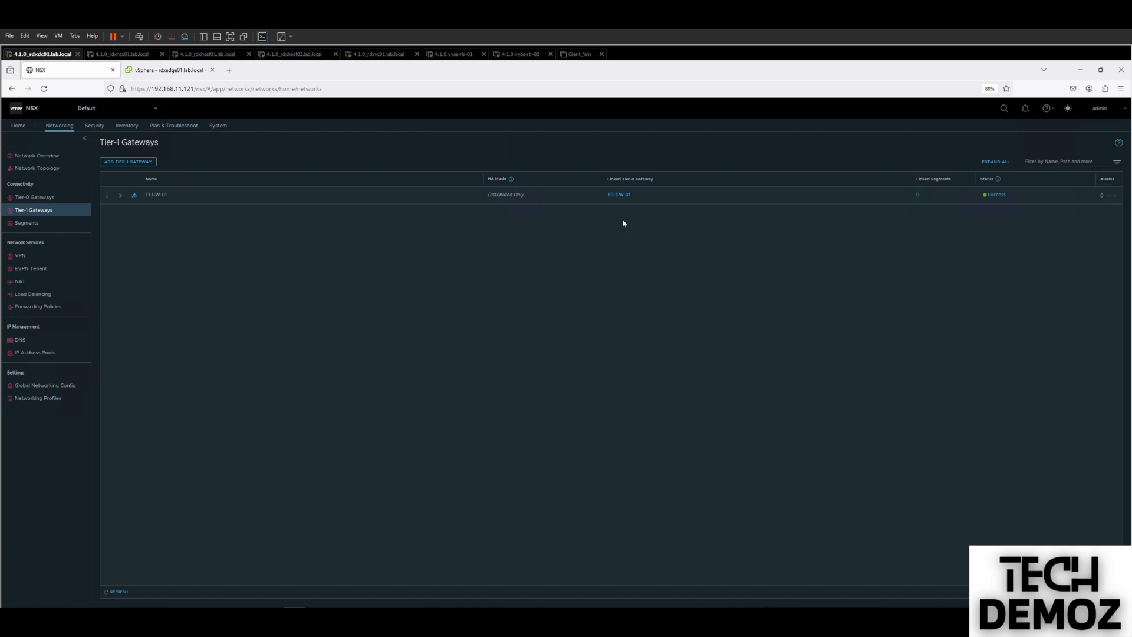
left_click(118, 591)
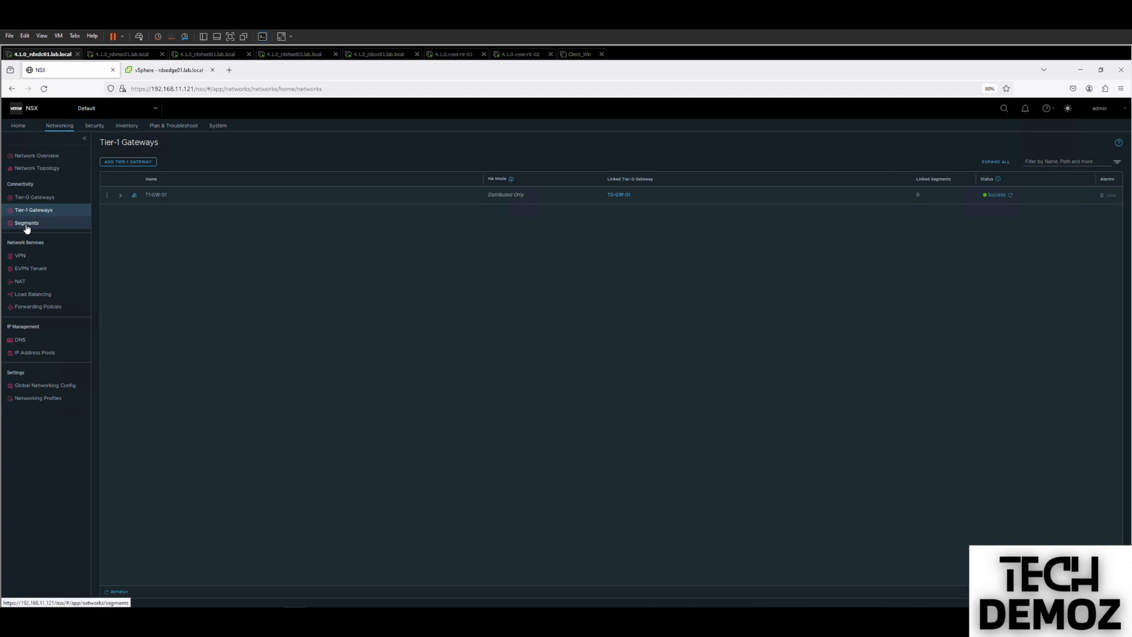
Add a segment named Test_Segment on Overlay_TZ, connected to T1-GW-01.
left_click(27, 224)
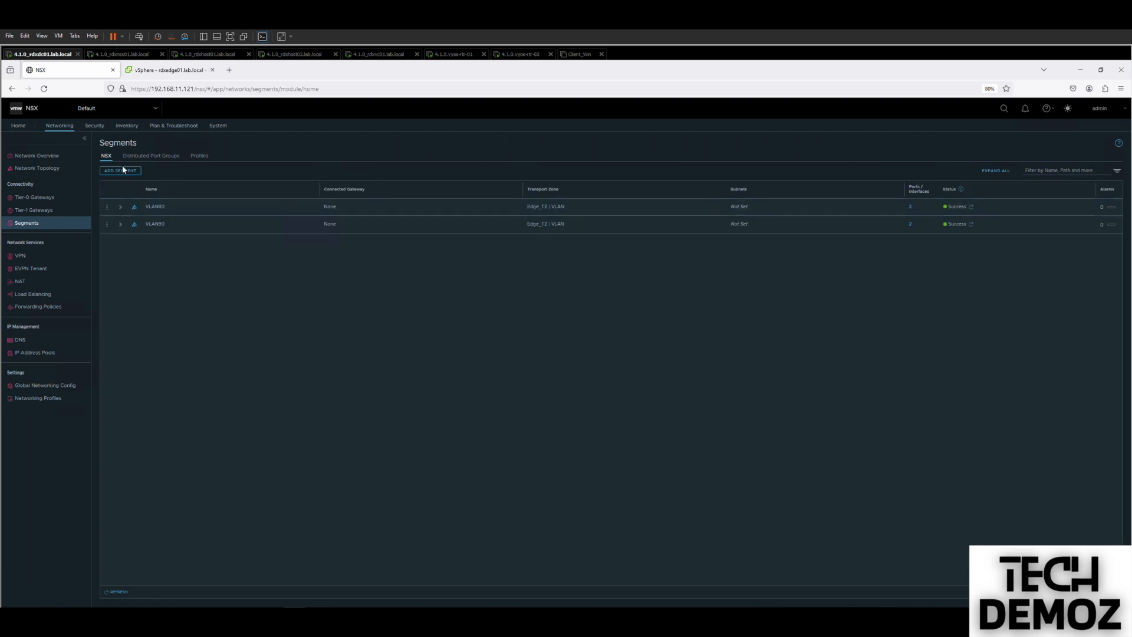
left_click(121, 171)
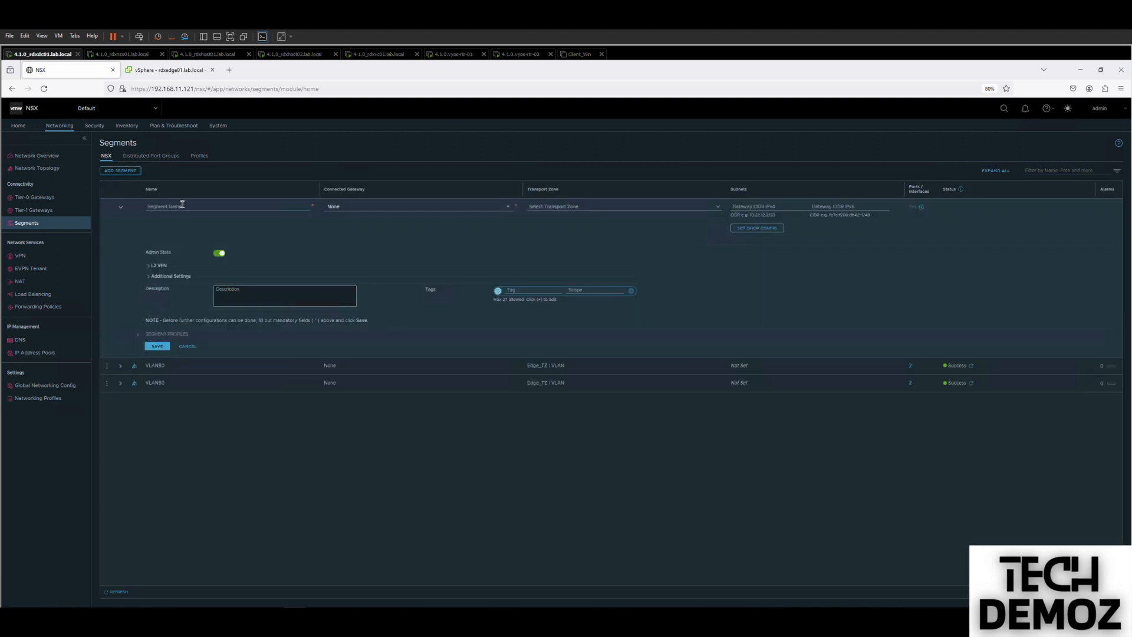
type("Test_Se")
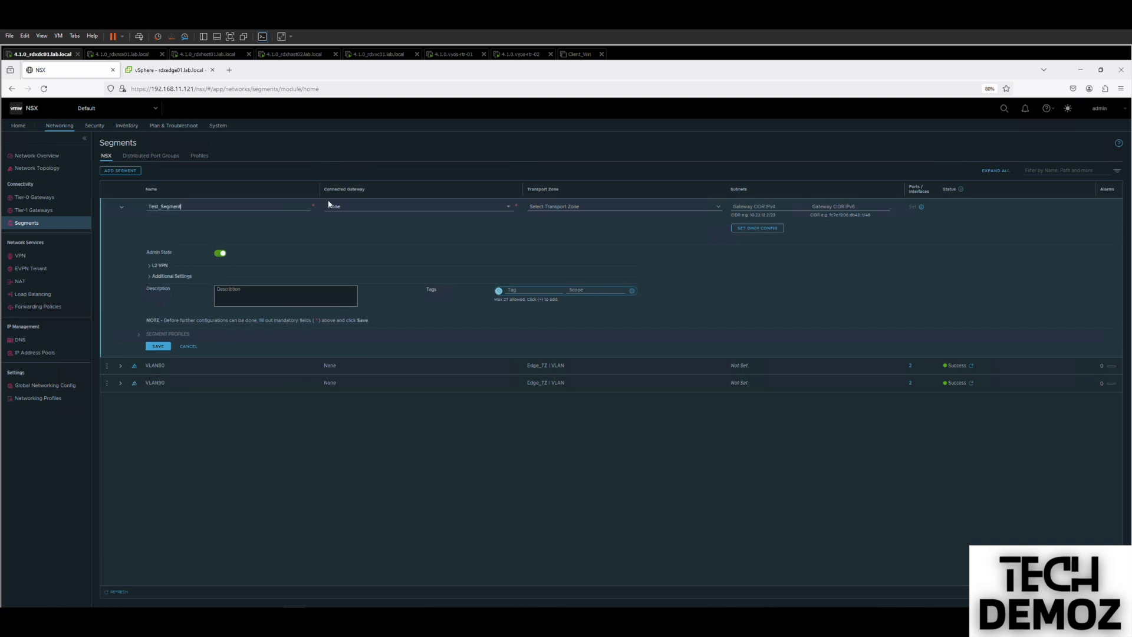
type("gment")
left_click(563, 207)
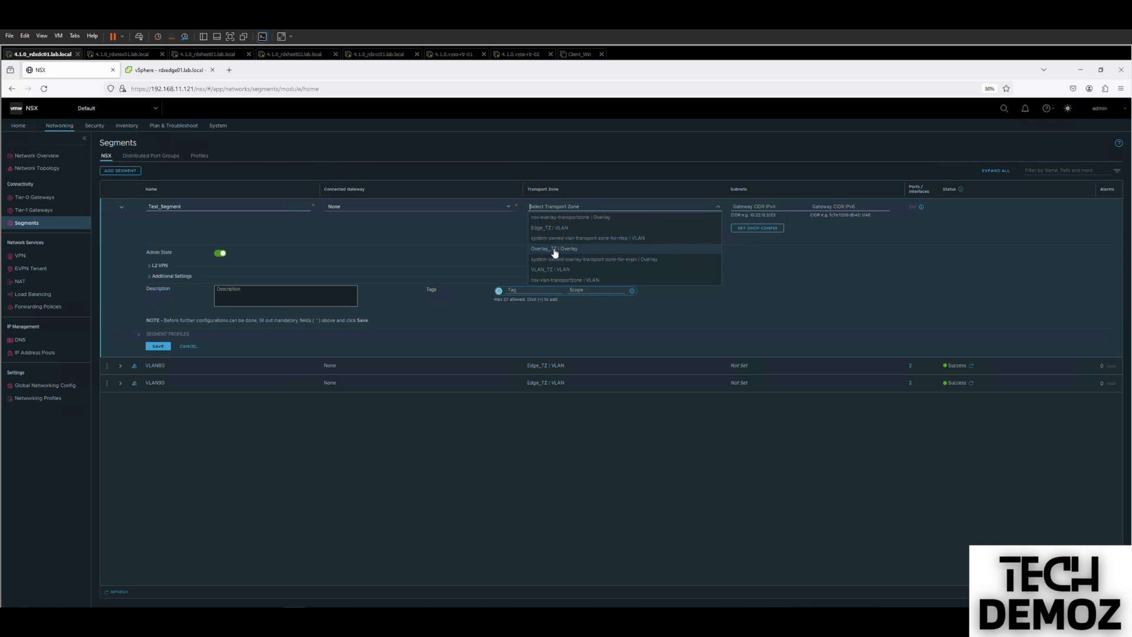
left_click(554, 250)
left_click(505, 208)
left_click(356, 242)
Give Test_Segment gateway subnet 172.16.10.1/24, save it, and refresh the segment list.
left_click(767, 208)
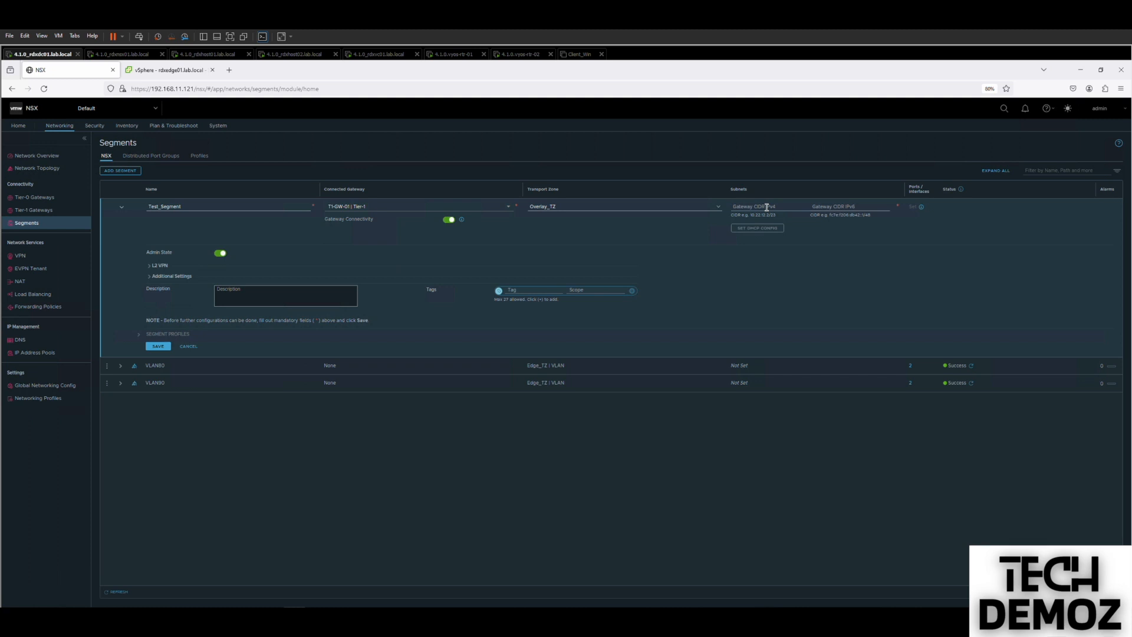
type("172.16.10.1/24")
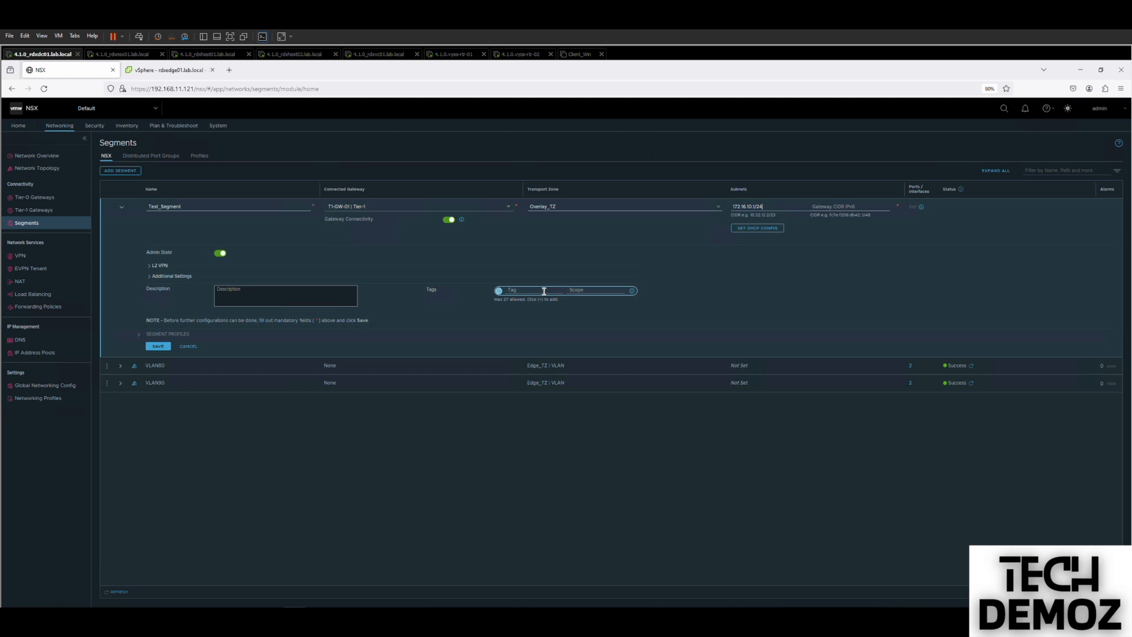
left_click(160, 346)
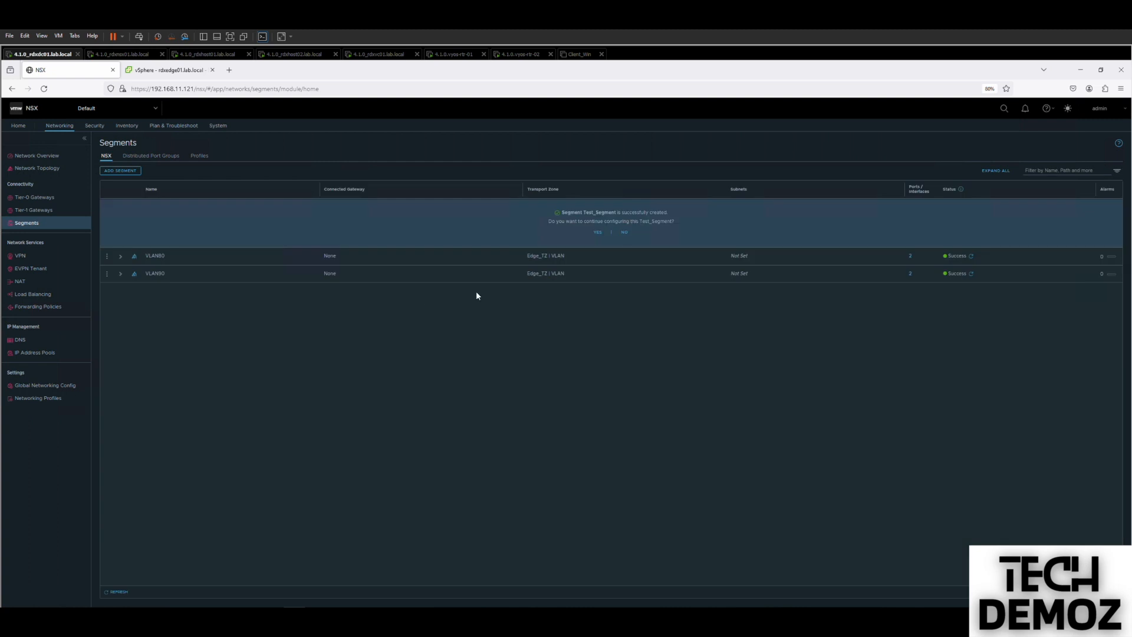
left_click(623, 232)
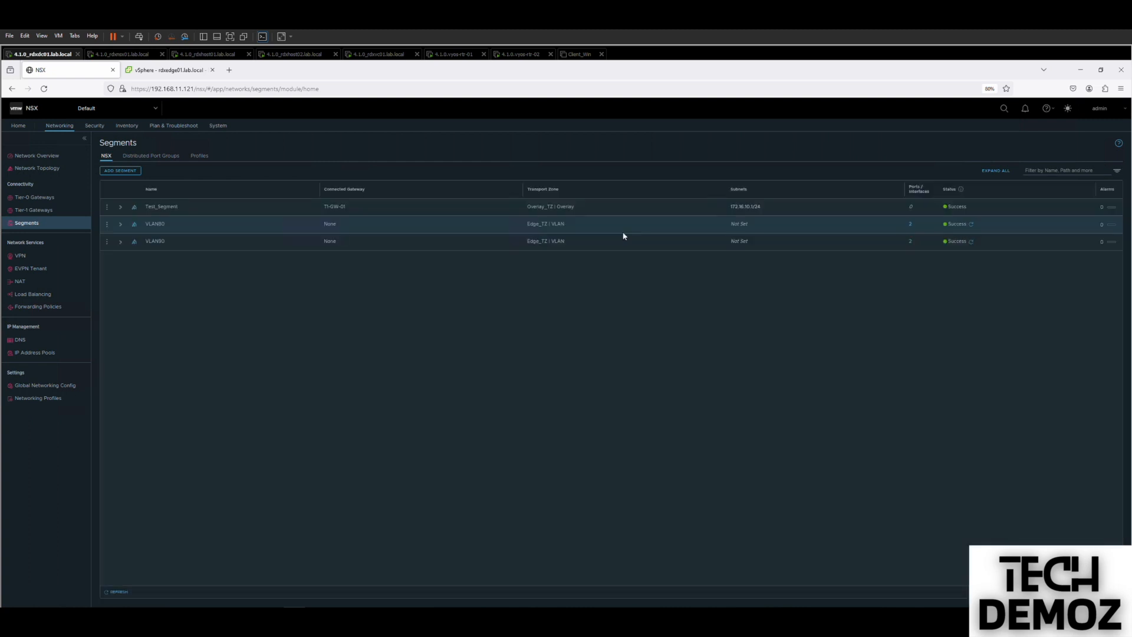
left_click(113, 591)
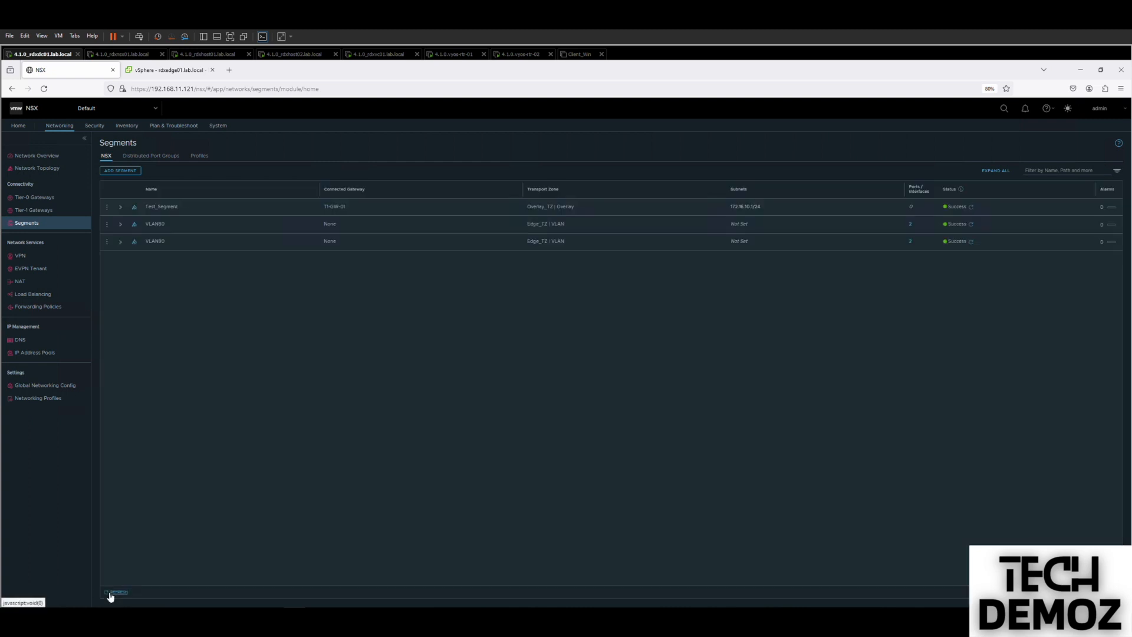
Zoom into the network topology showing Test_Segment under T1-GW-01 and T0-GW-01, then go to vSphere Client.
left_click(32, 170)
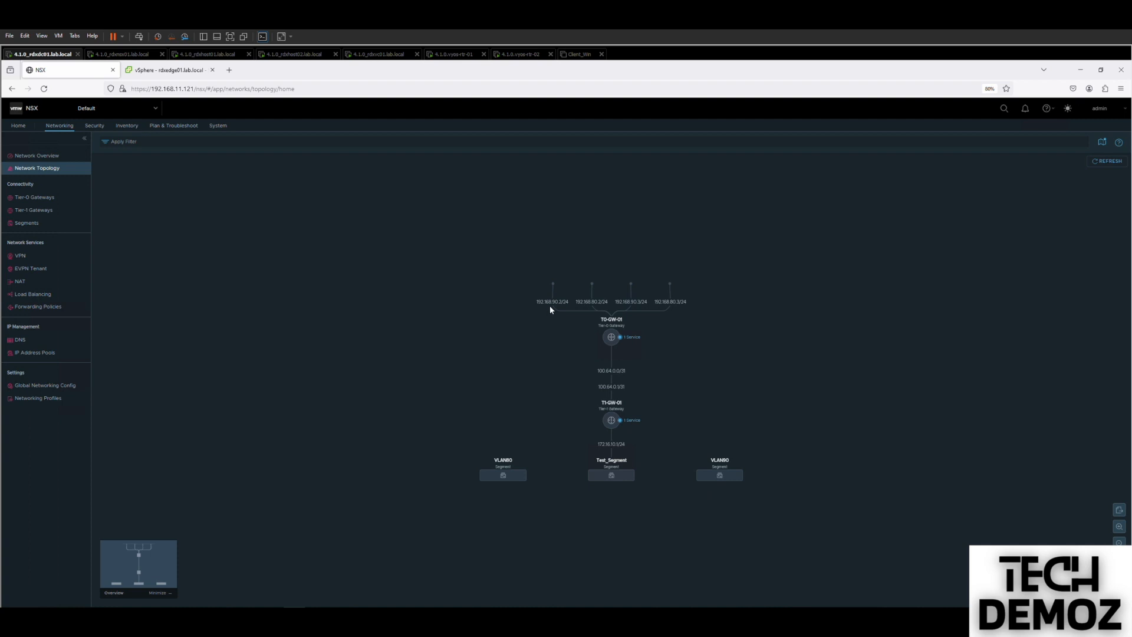
left_click(1119, 526)
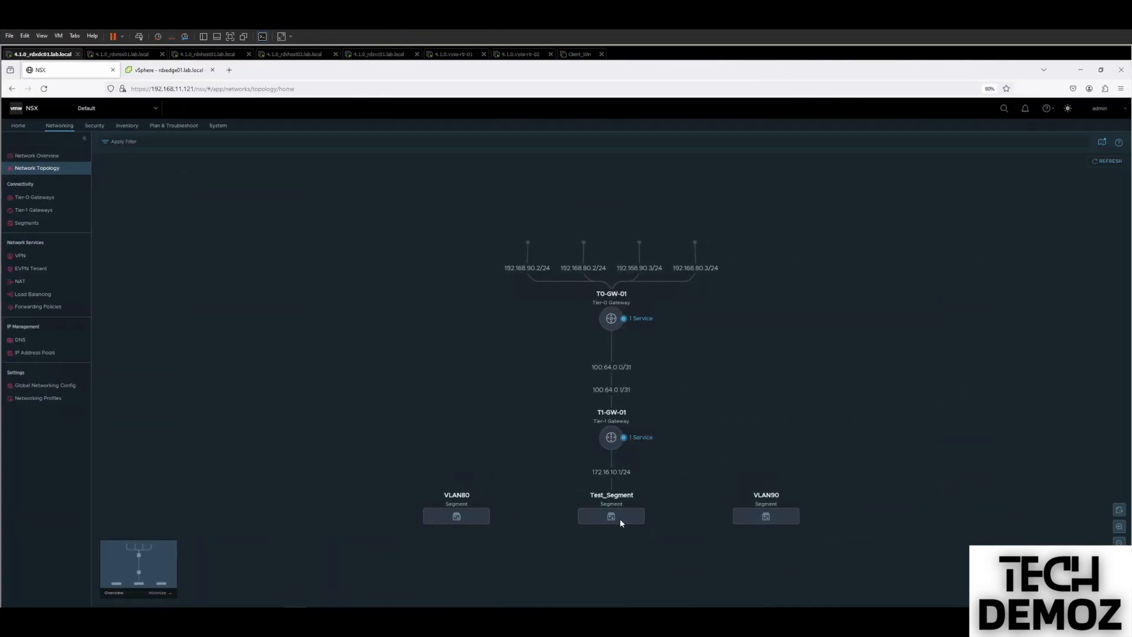
left_click(148, 70)
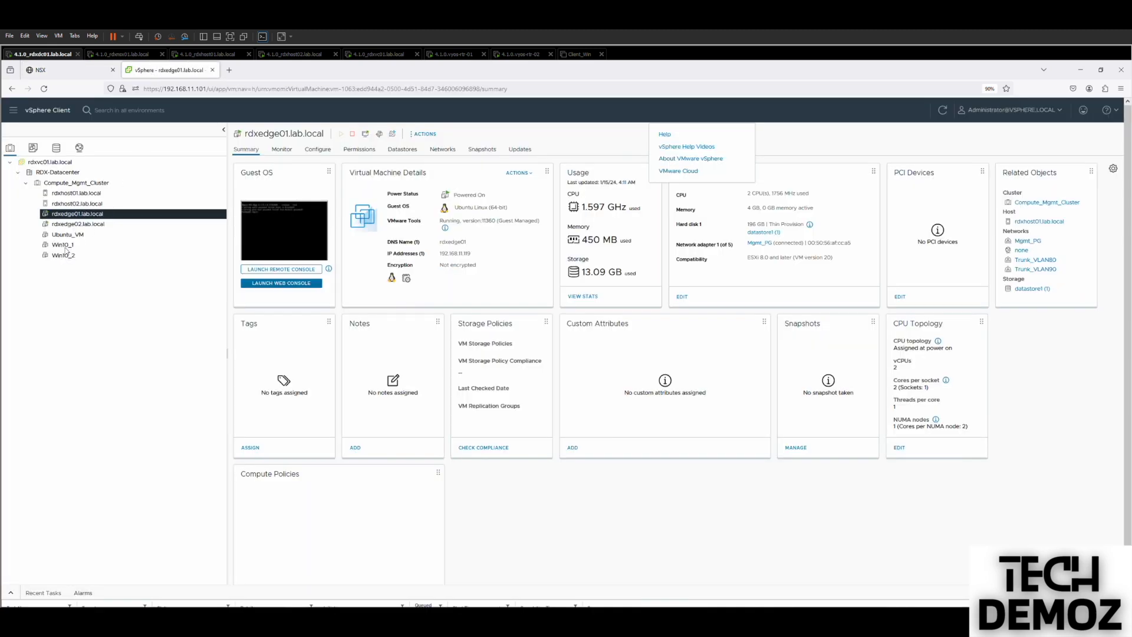
Power on Win10_1, attach its network adapter 1 to Test_Segment, then switch to Client_Win.
left_click(66, 247)
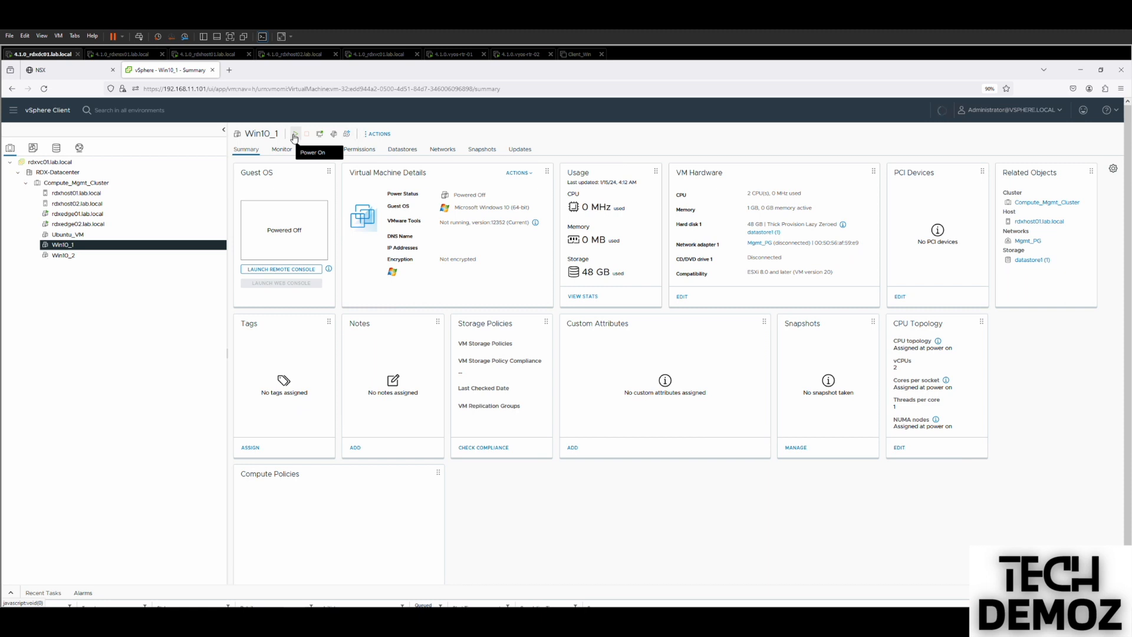
left_click(295, 137)
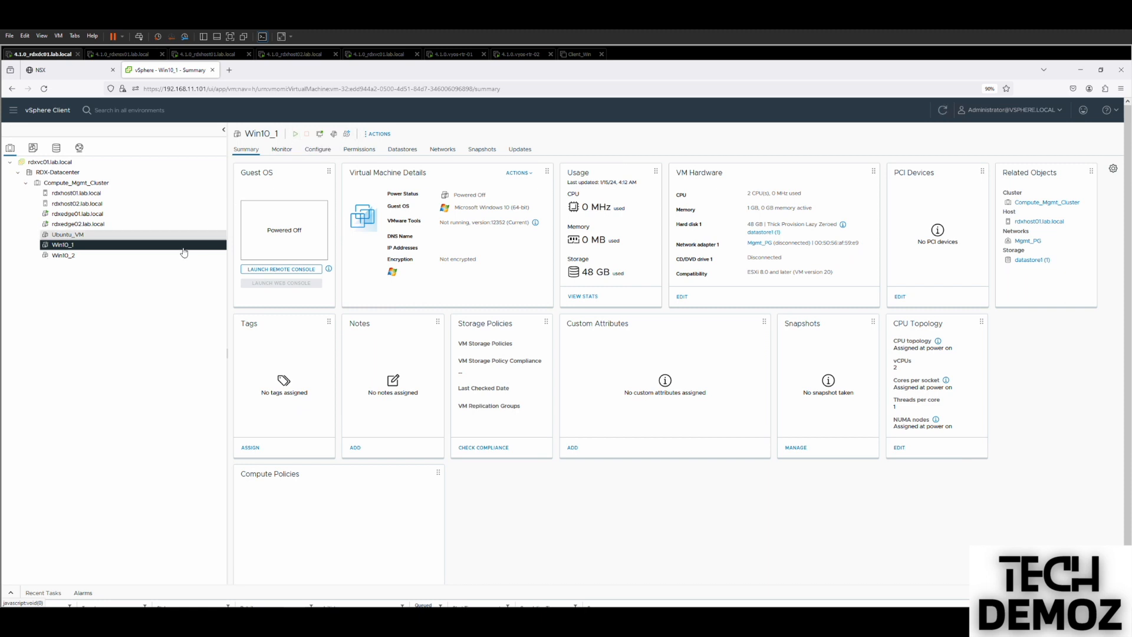
right_click(70, 248)
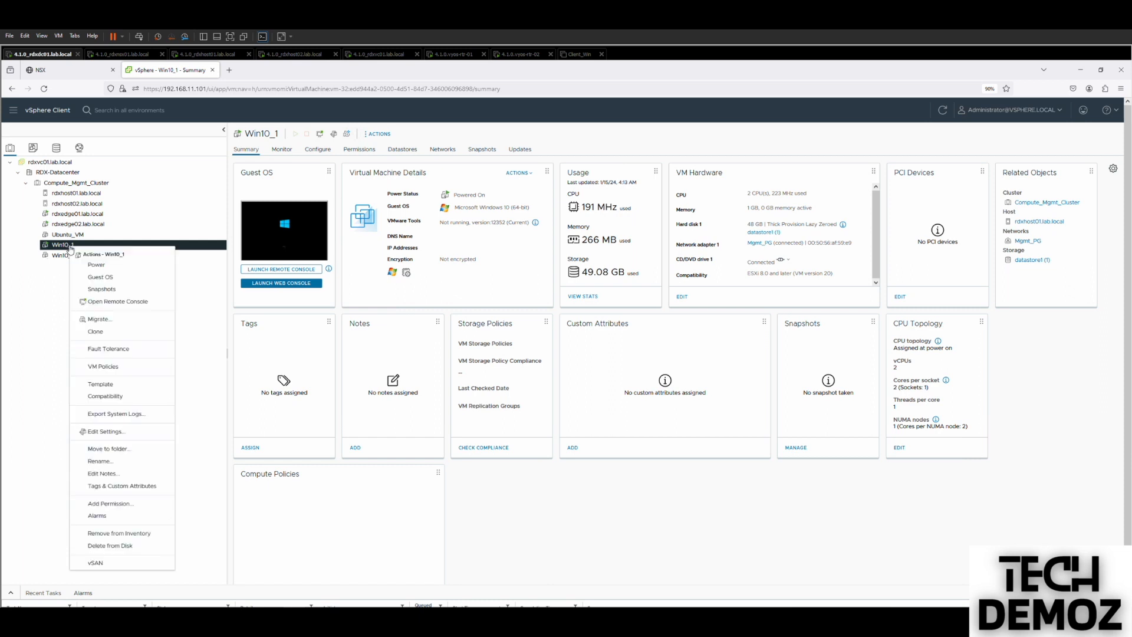
left_click(109, 439)
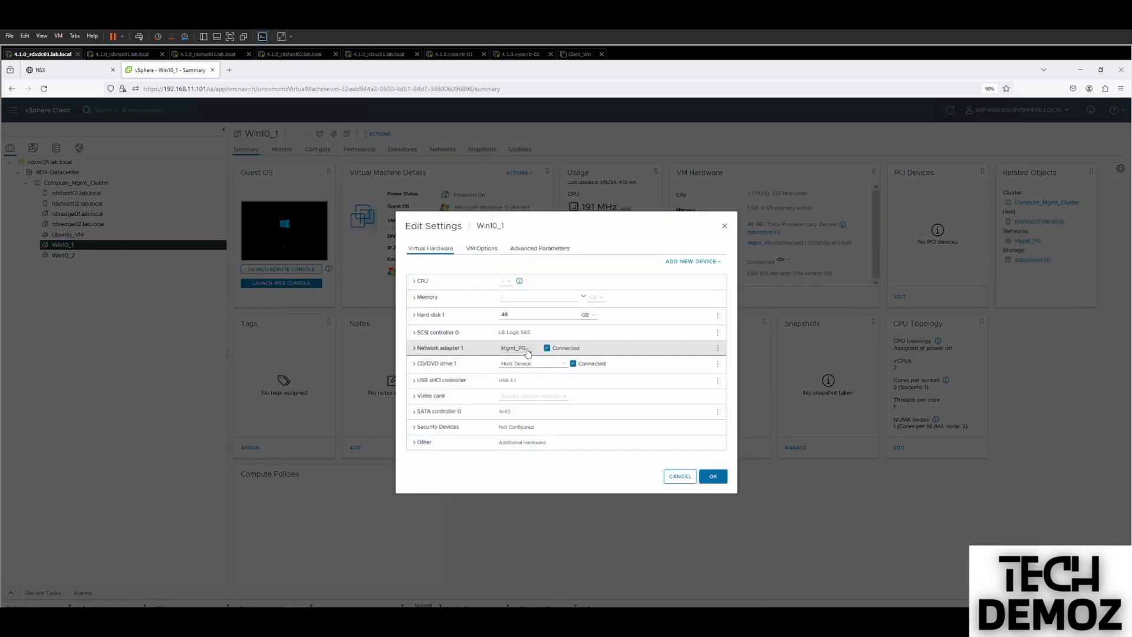
left_click(528, 352)
left_click(519, 372)
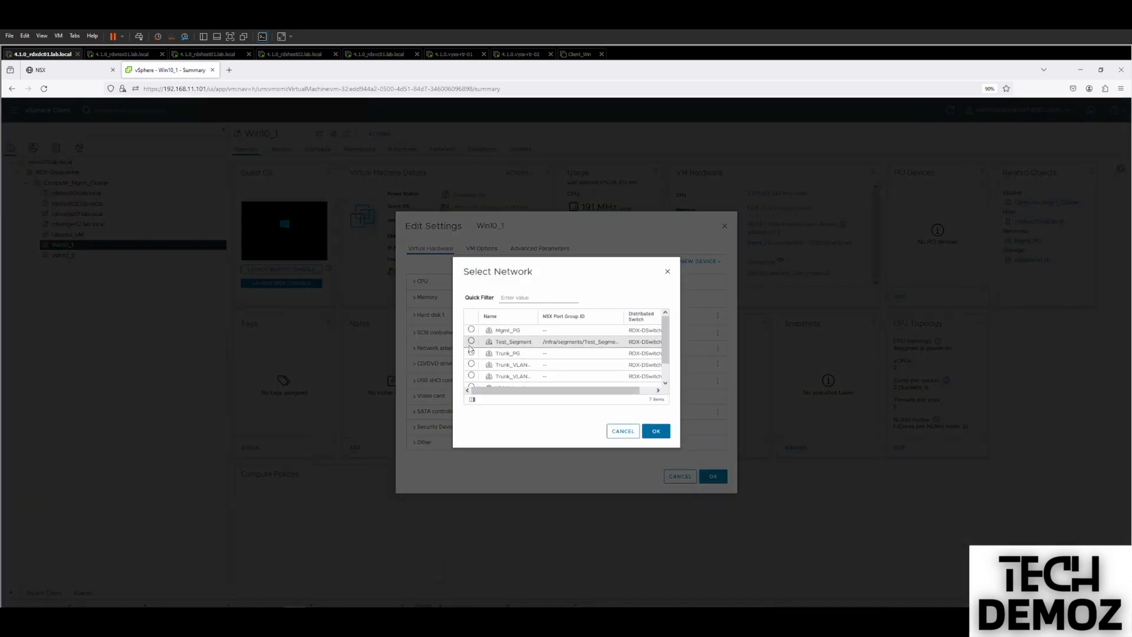
left_click(471, 342)
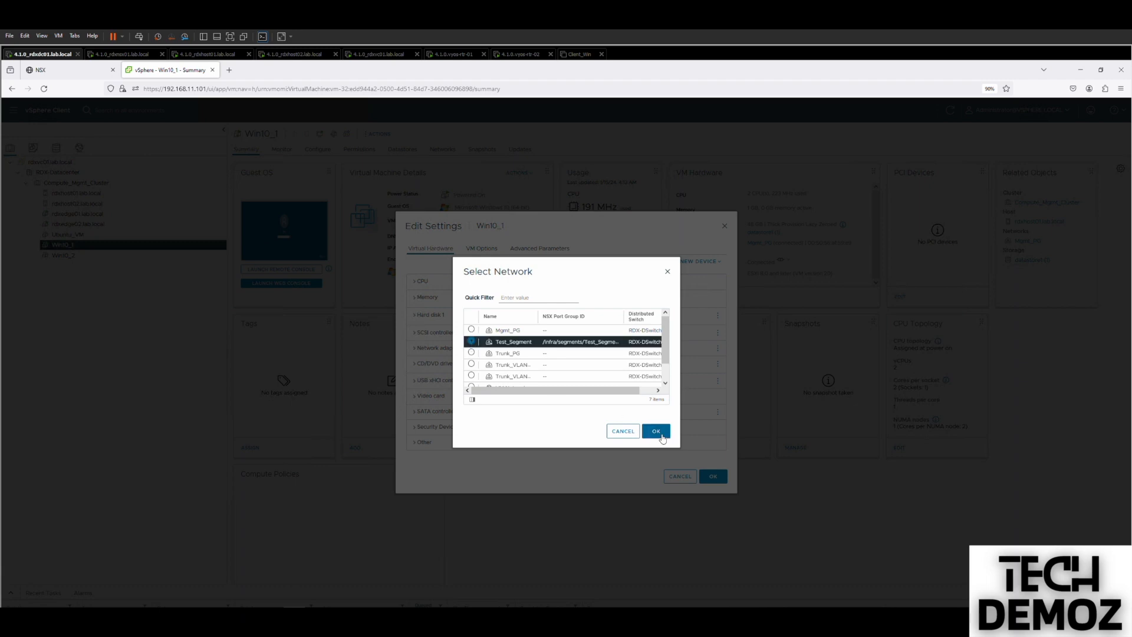
left_click(656, 431)
left_click(718, 479)
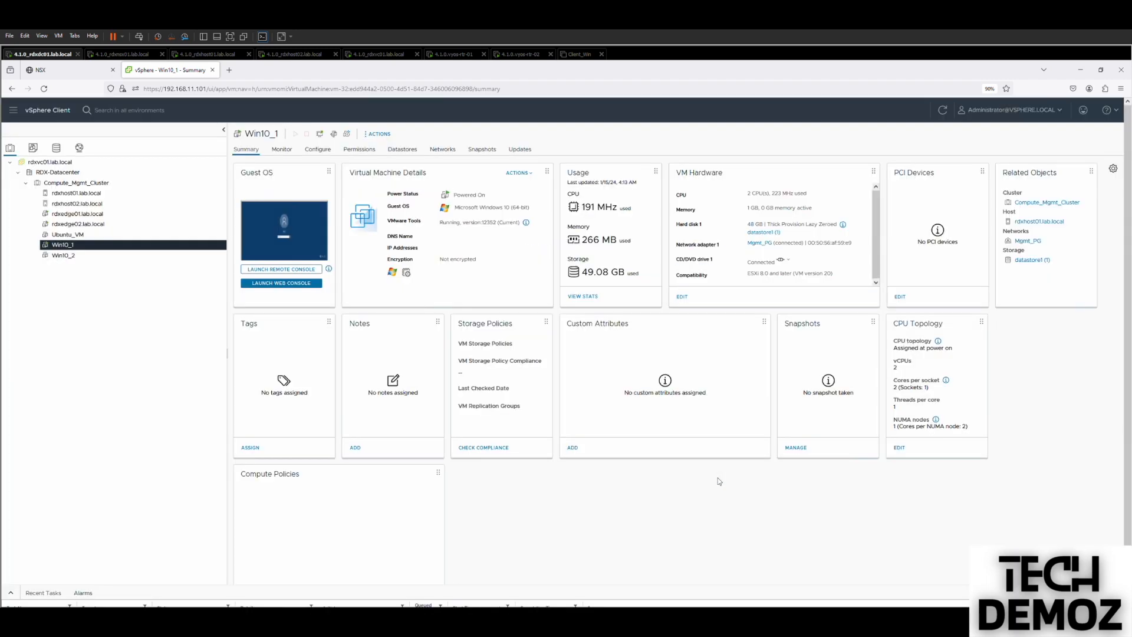
left_click(572, 55)
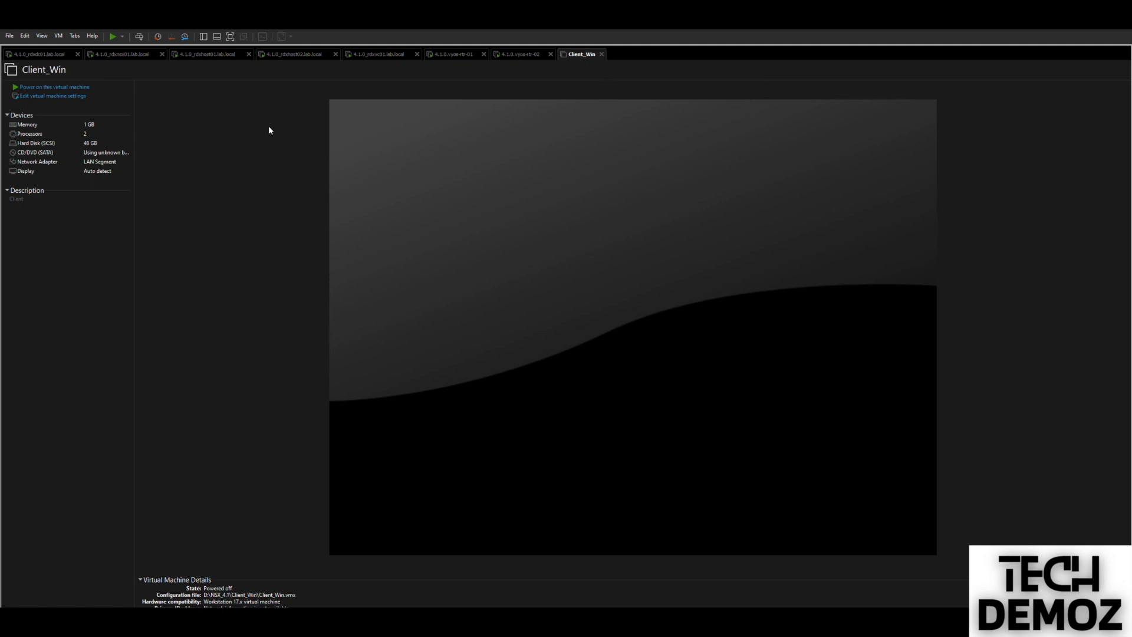
Power on the Client_Win VM, then return to Win10_1's web console in vSphere.
left_click(46, 87)
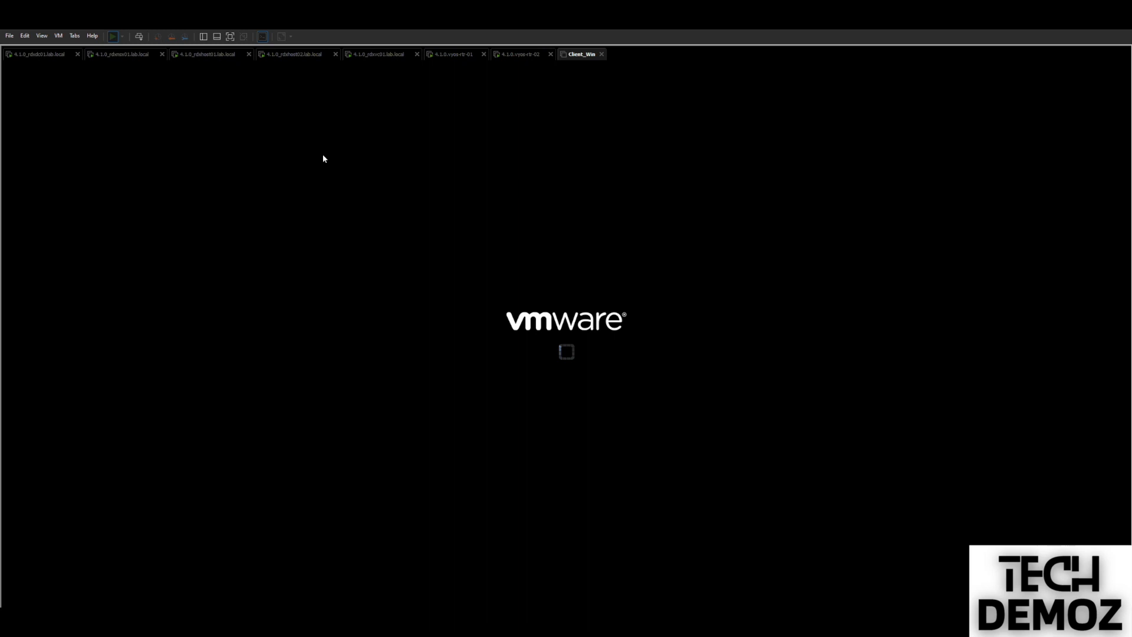
left_click(34, 56)
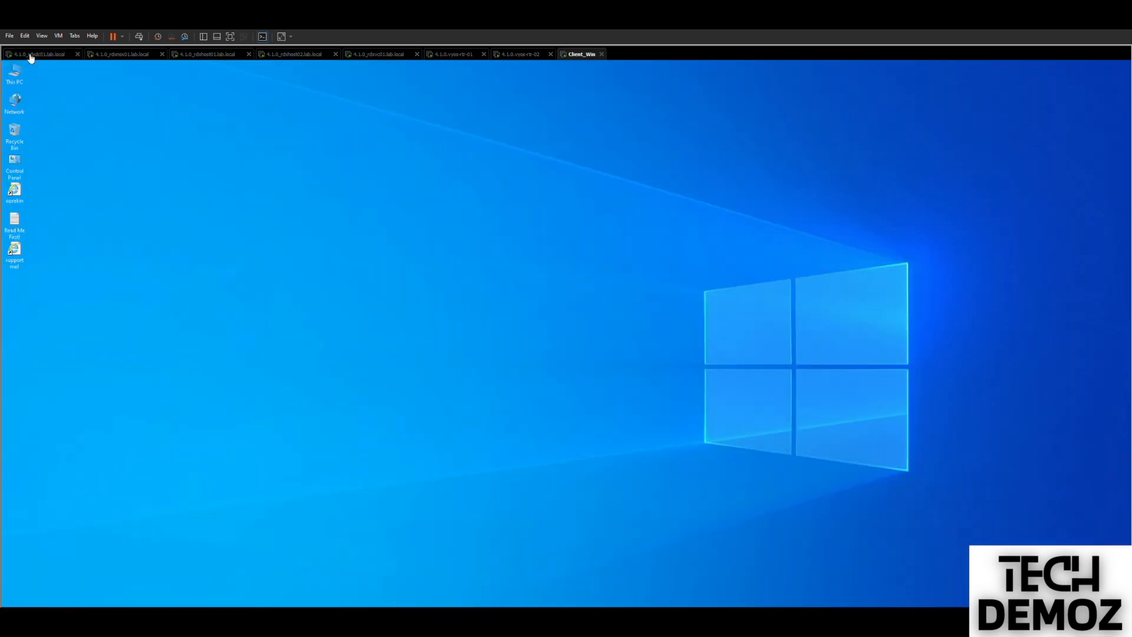
left_click(30, 54)
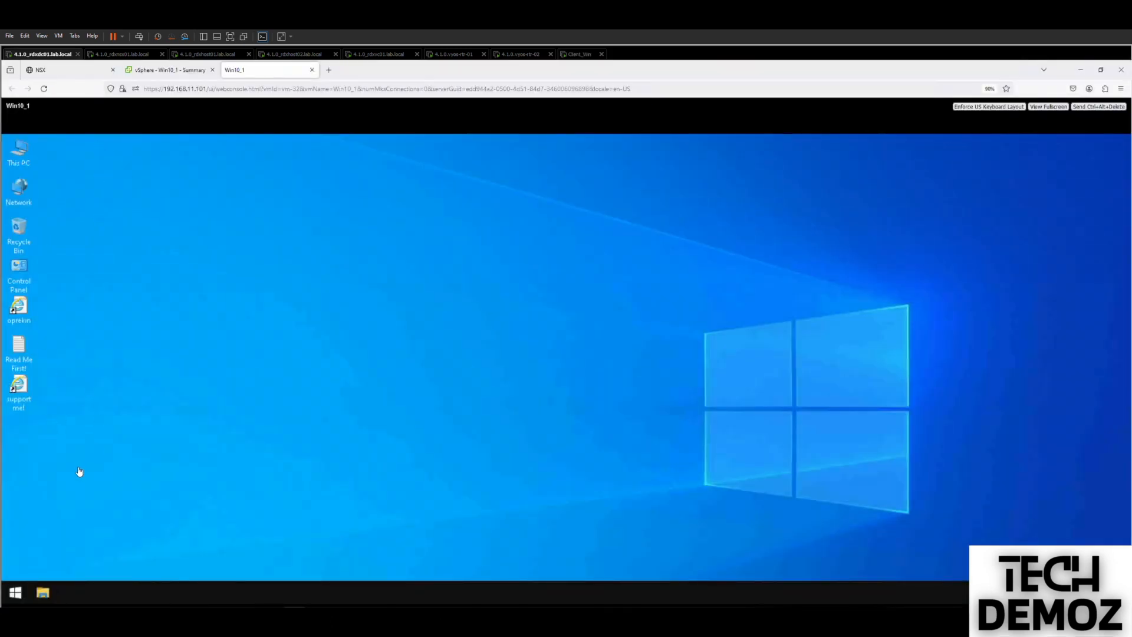
left_click(580, 55)
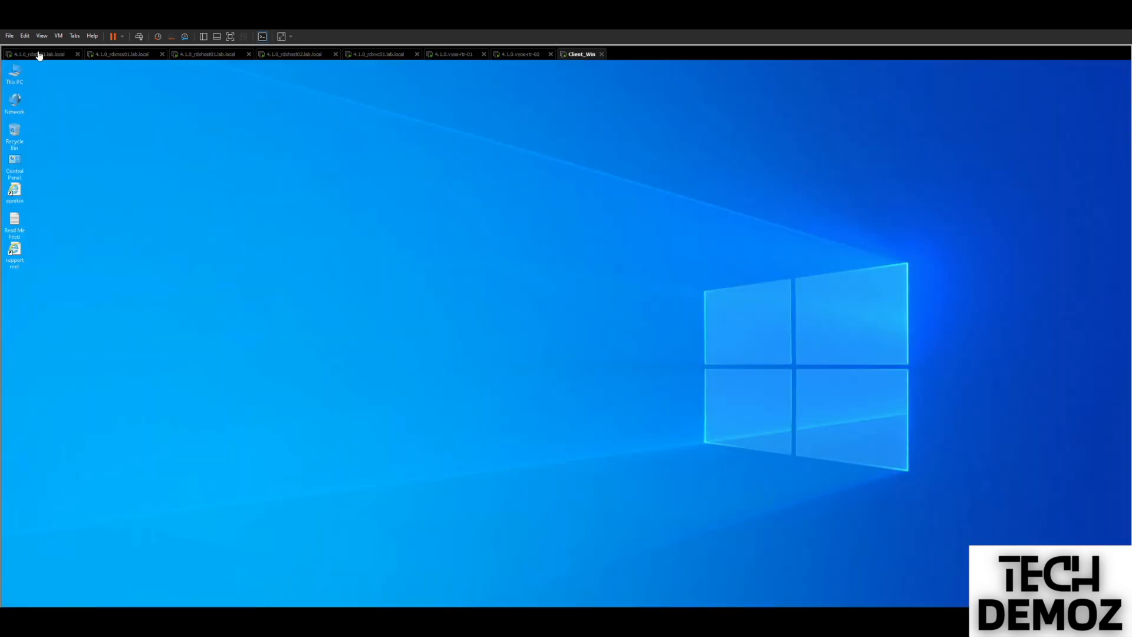
left_click(39, 55)
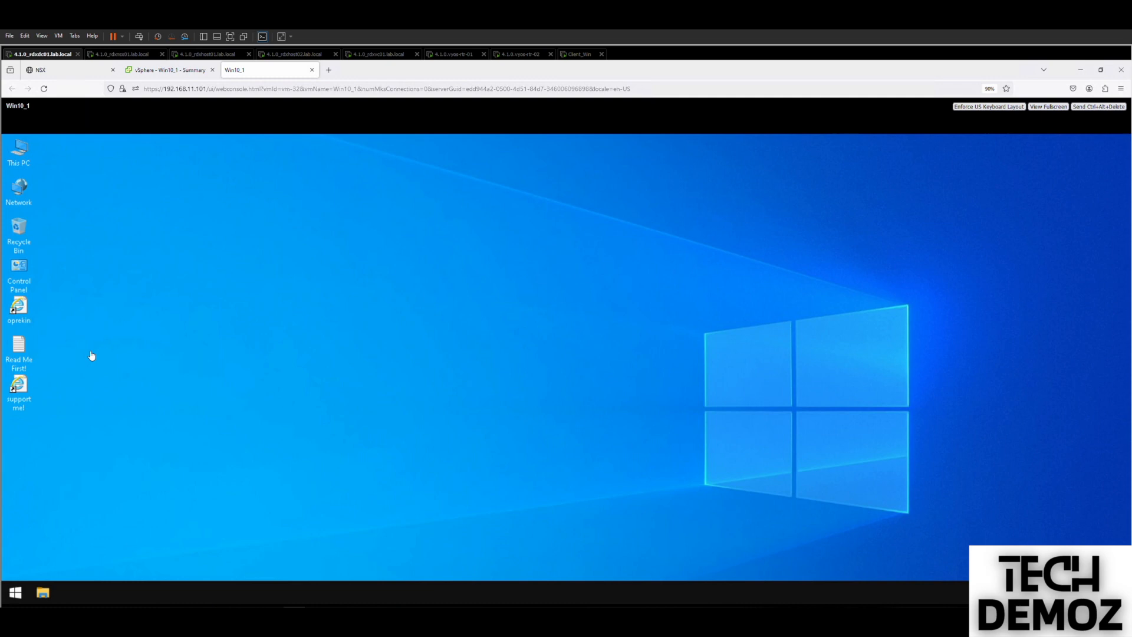
In a Win10_1 command prompt, run ipconfig showing 172.16.10.11 and ping gateway 172.16.10.1.
left_click(15, 593)
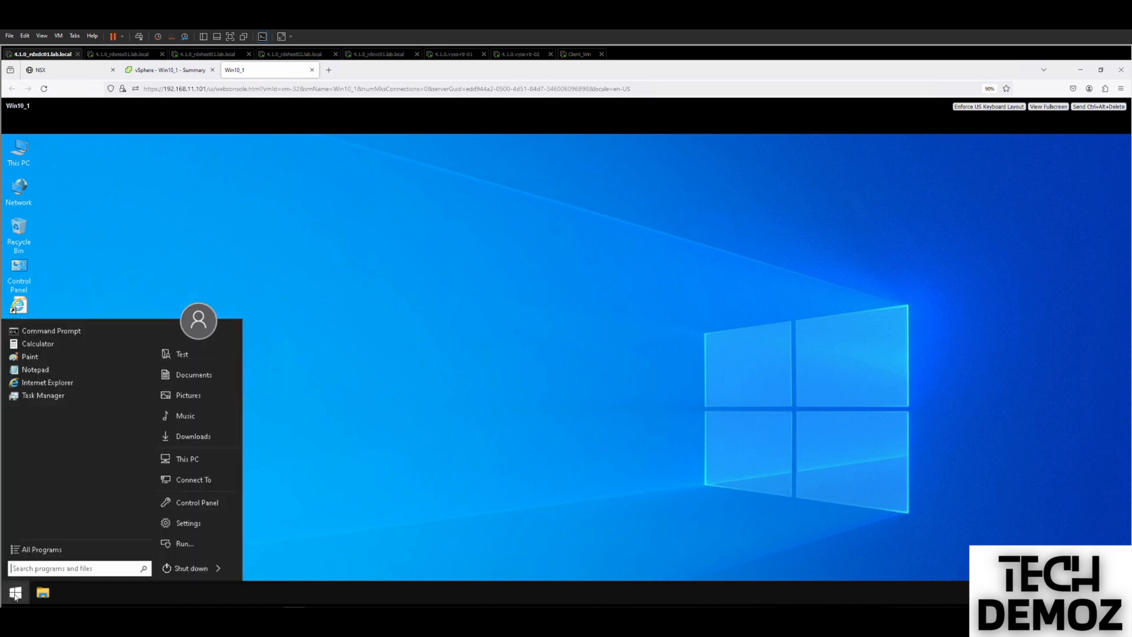
left_click(36, 333)
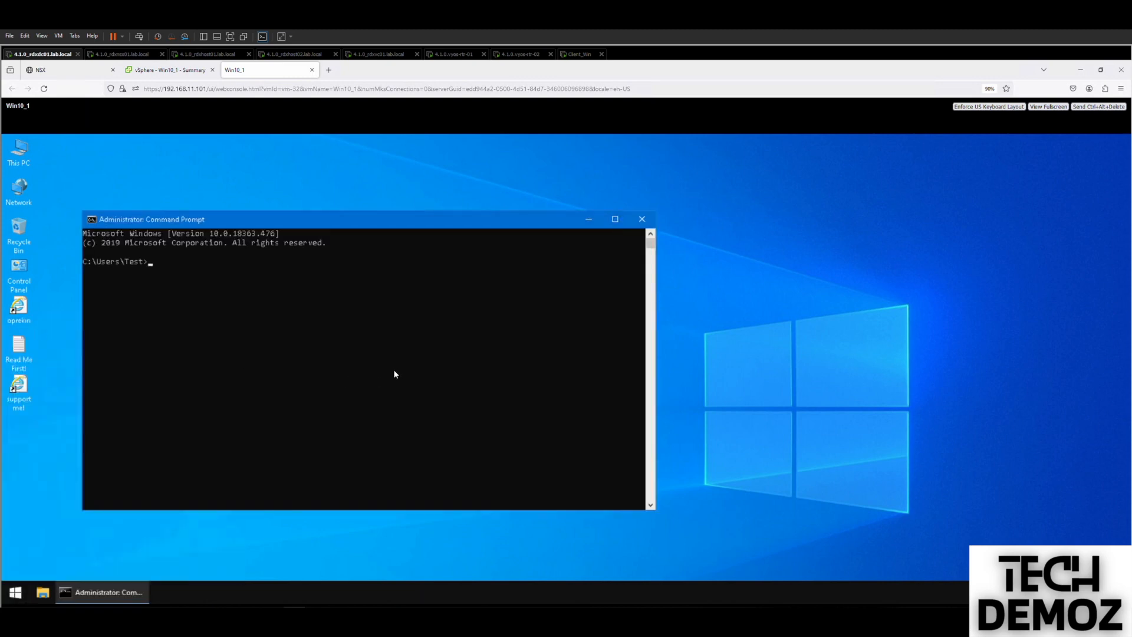
type("cd\\")
key("Return")
type("ipconfig")
key("Return")
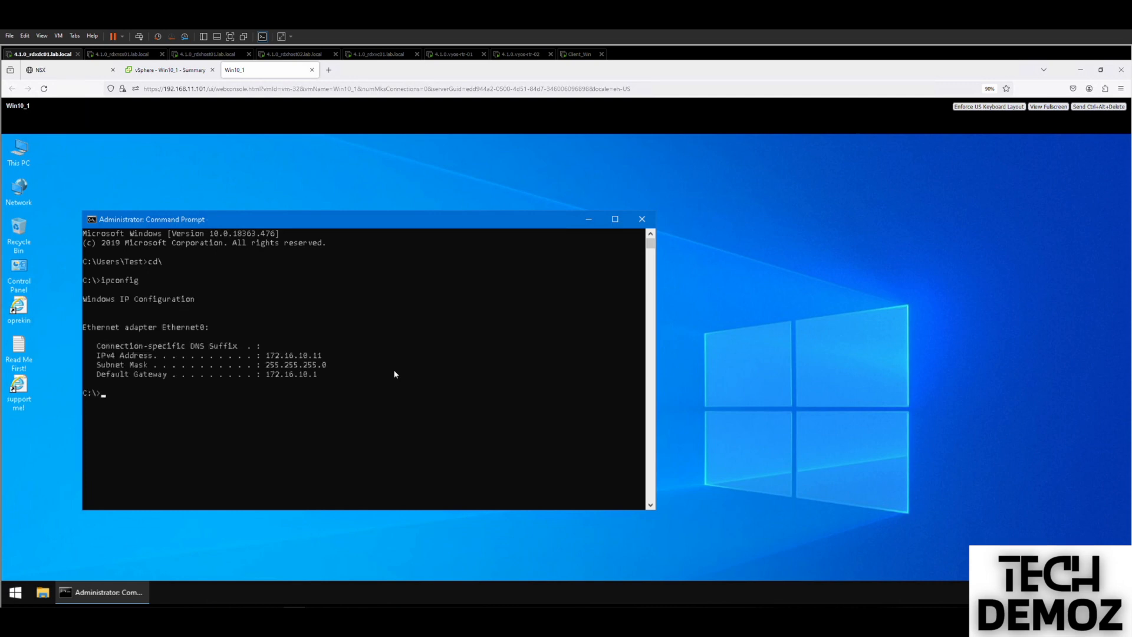
type("ping 172.16.10.1")
key("Return")
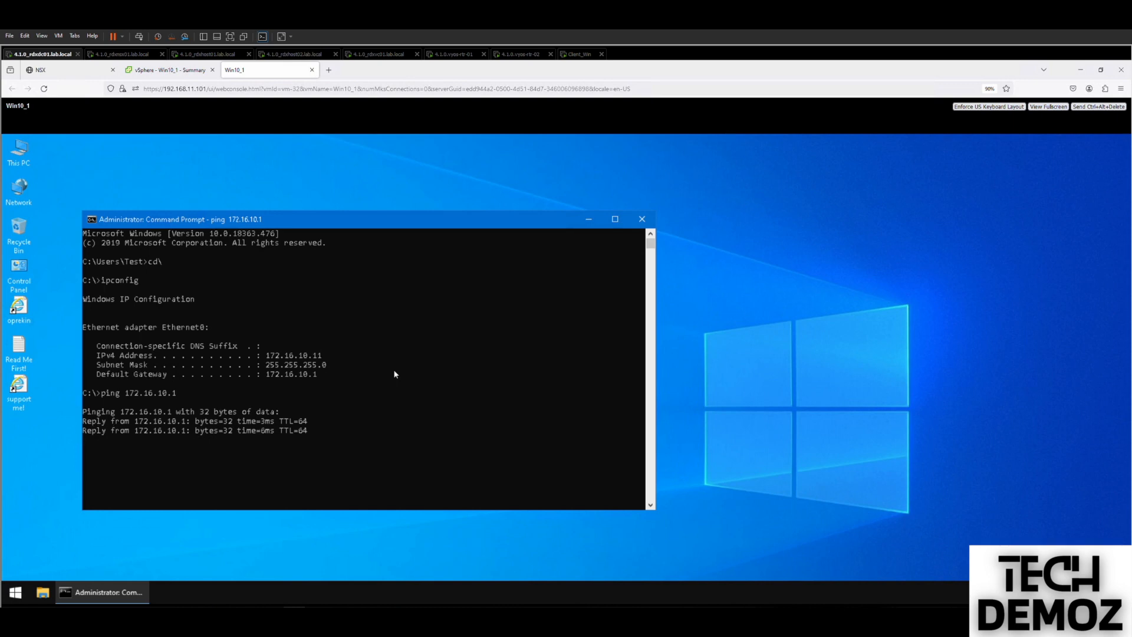
Open a command prompt on Client_Win and run ipconfig, showing address 192.168.110.12.
key("Return")
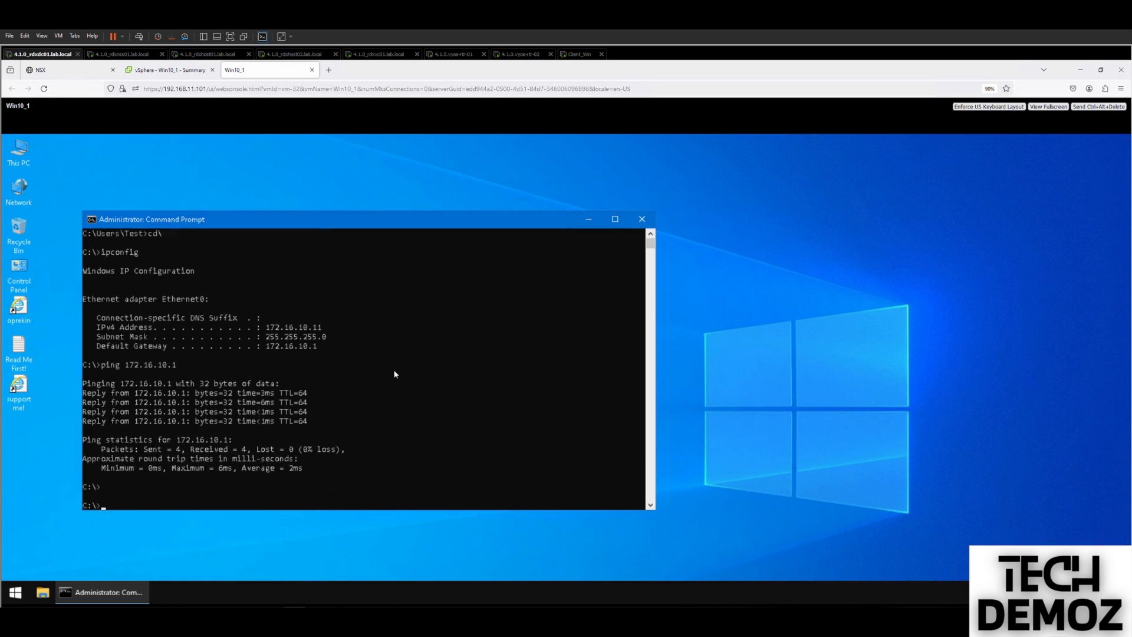
left_click(572, 54)
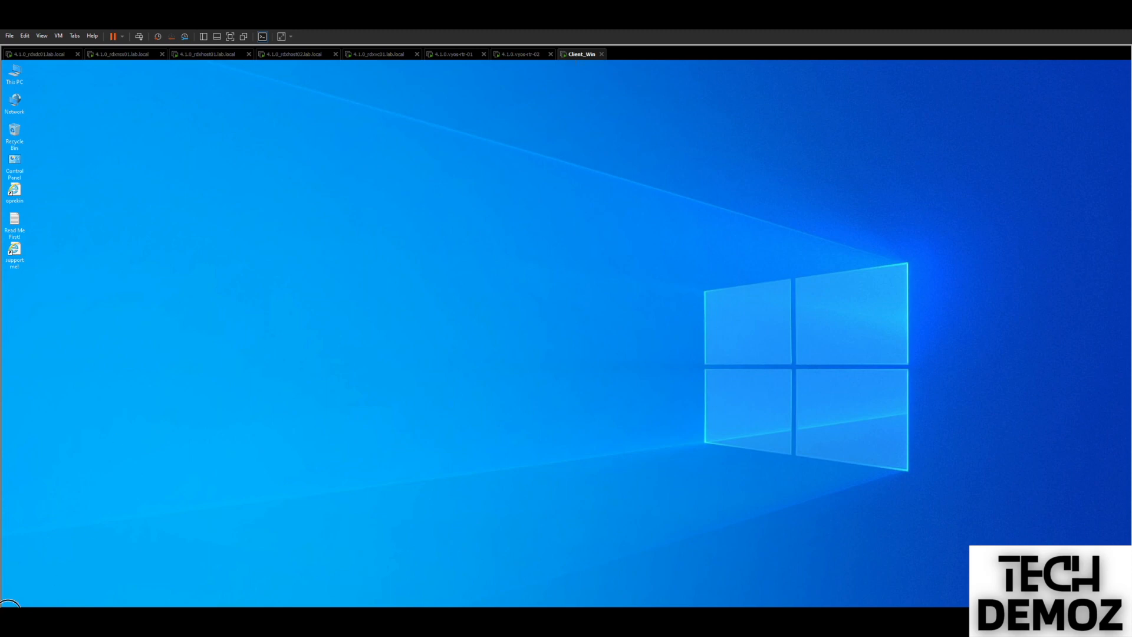
left_click(9, 607)
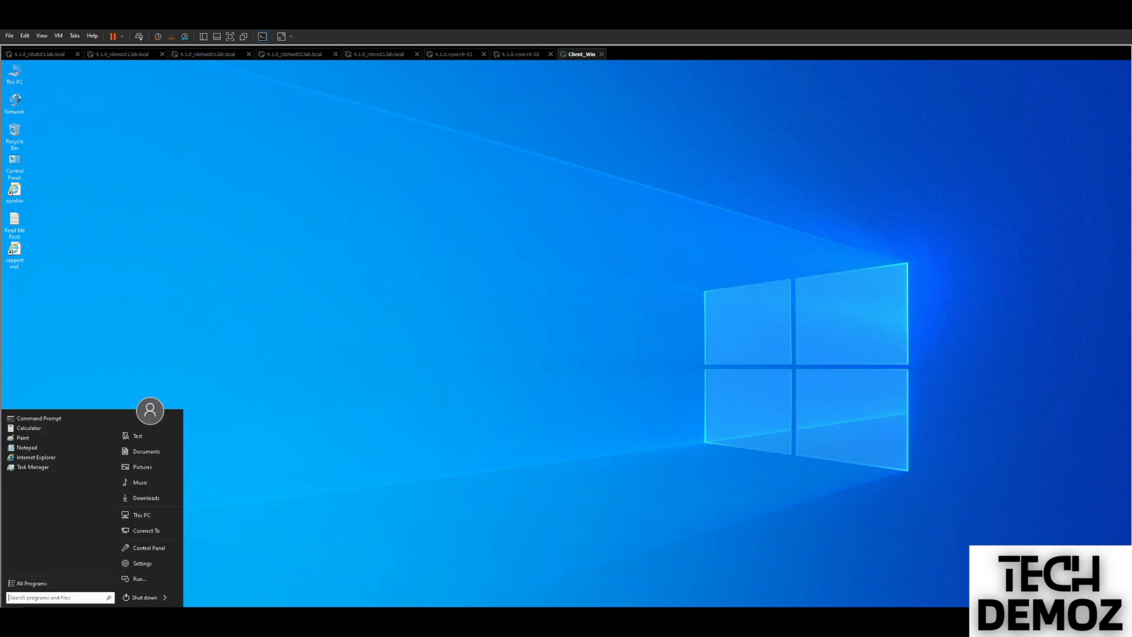
left_click(26, 418)
type("cd\\")
key("Return")
type("ping")
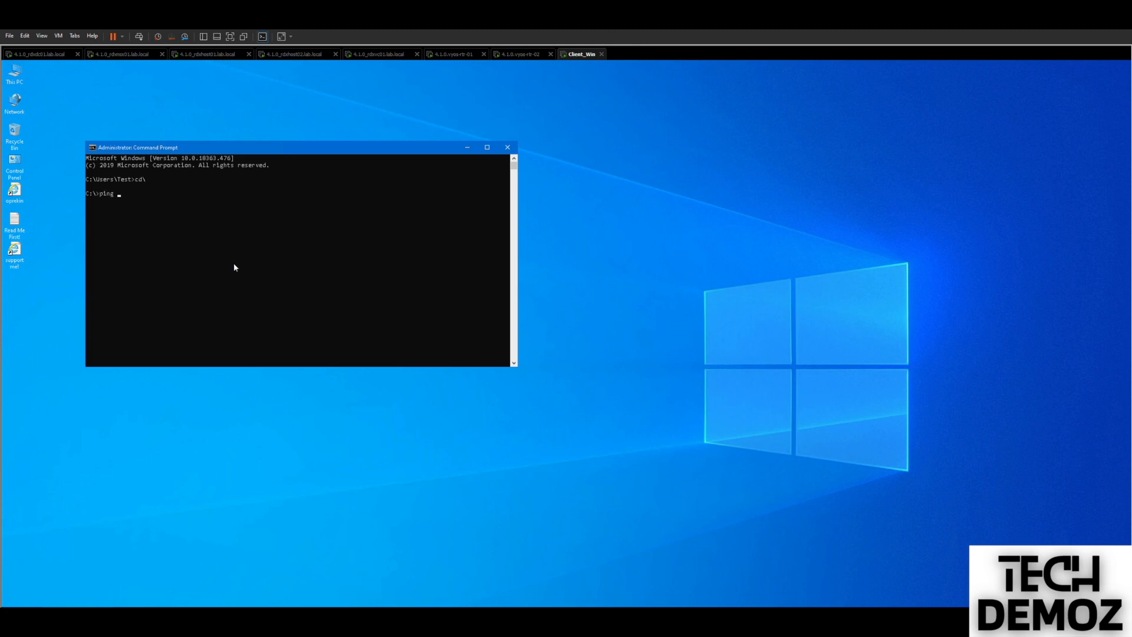
key("BackSpace")
key("BackSpace")
key("BackSpace")
type("pcno")
key("BackSpace")
type("onfig")
key("Return")
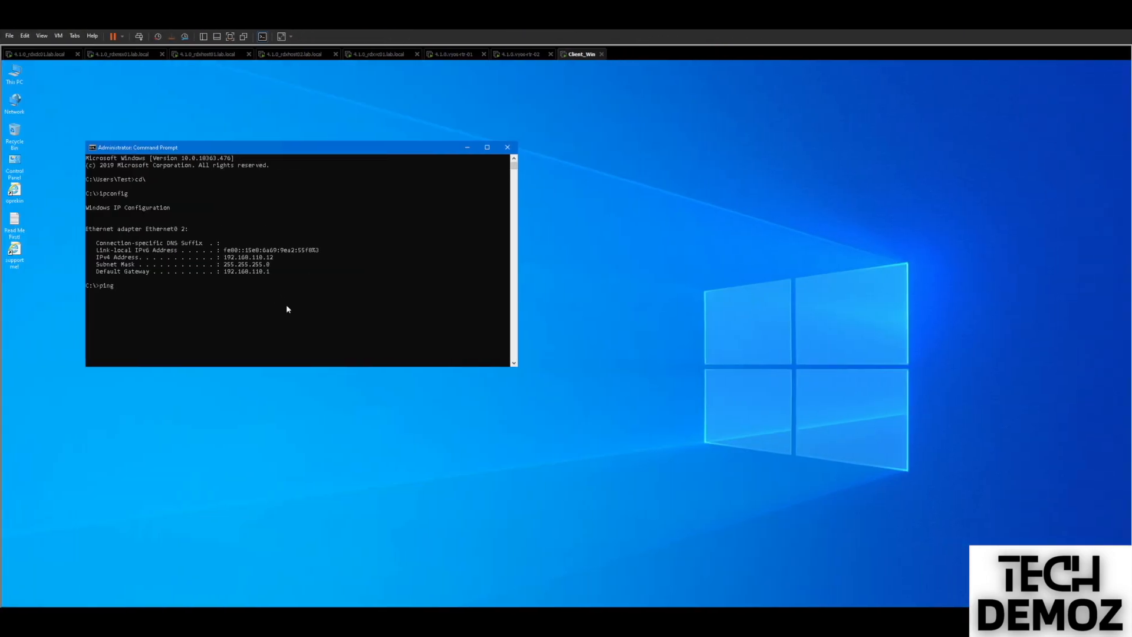
Ping the 192.168.110.1 gateway from Client_Win with 0% loss, then stop the ping.
type("192.16")
type("80")
type(".110.1")
key("Return")
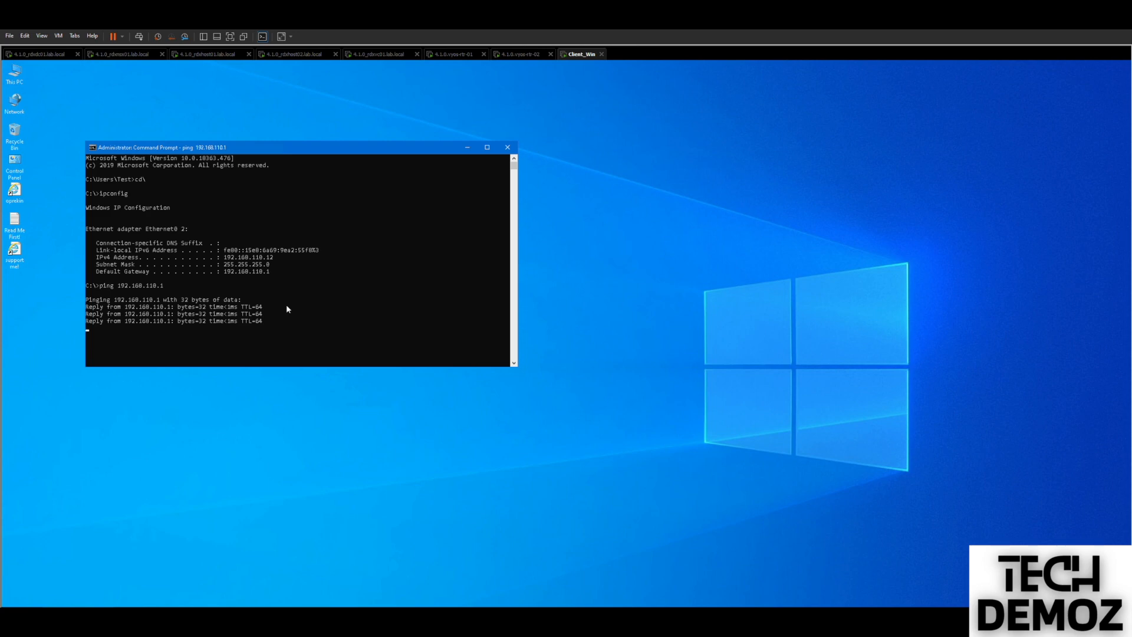
key("ctrl+c")
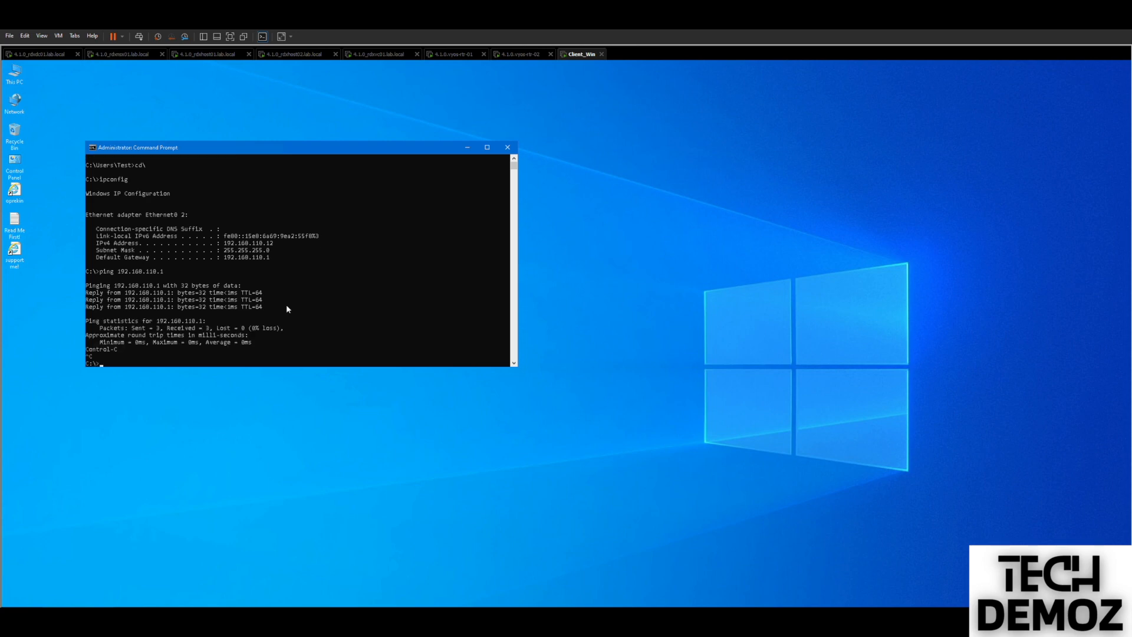
left_click(449, 56)
Log in to Core-RTR1 and run 'sh ip route', showing 172.16.10.0/24 learned via OSPF.
left_click(500, 377)
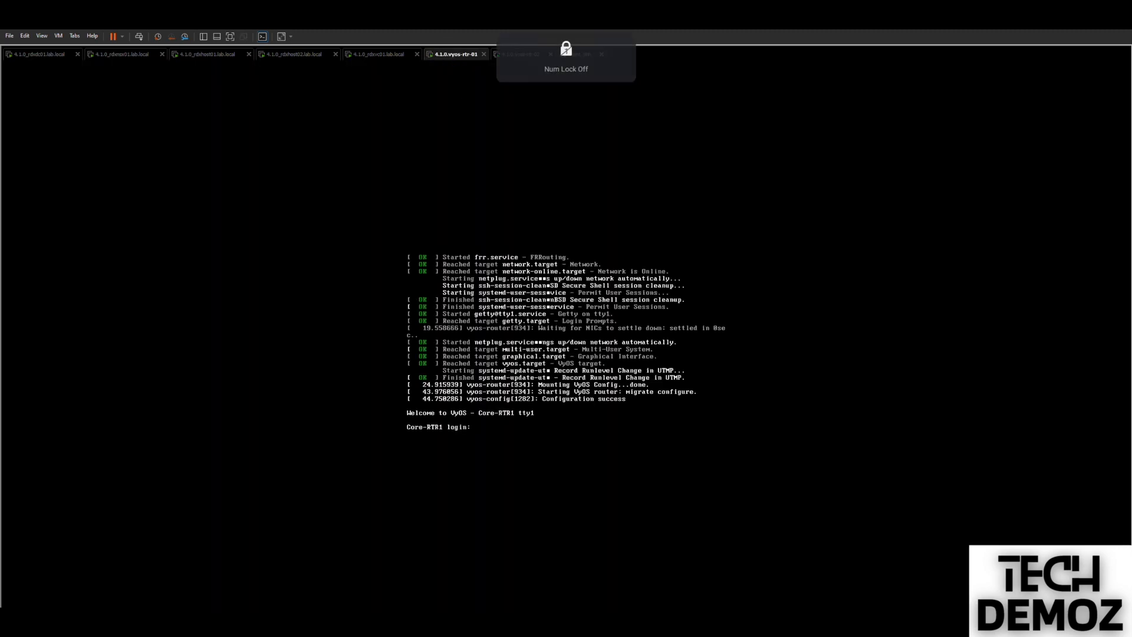
type("vyos")
key("Return")
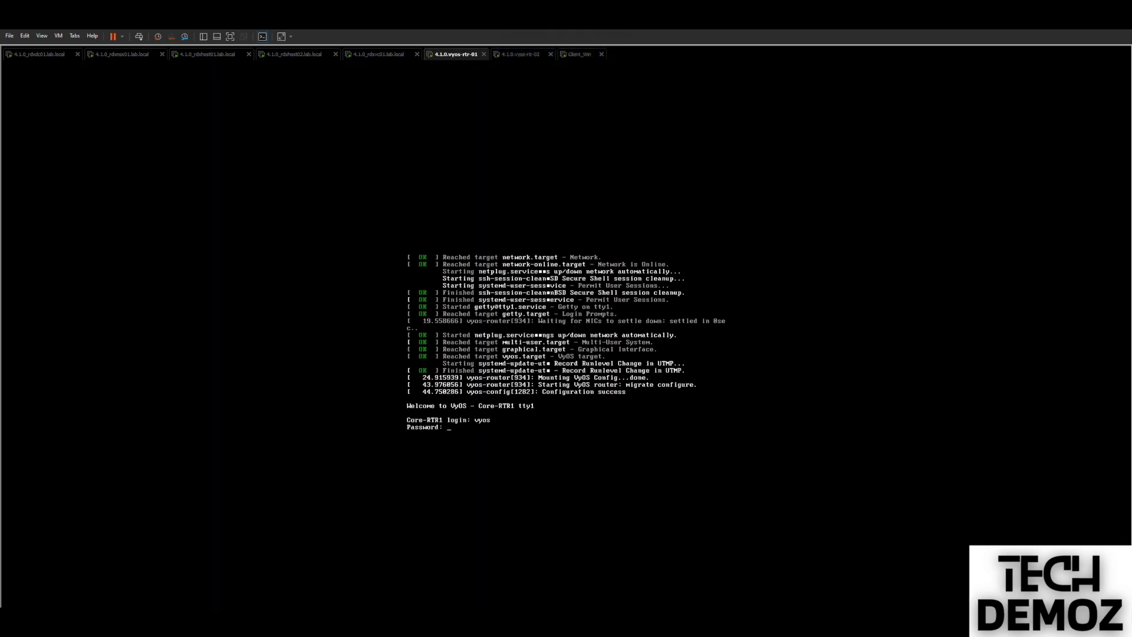
key("Return")
key("Return")
type("sh ip route")
key("Return")
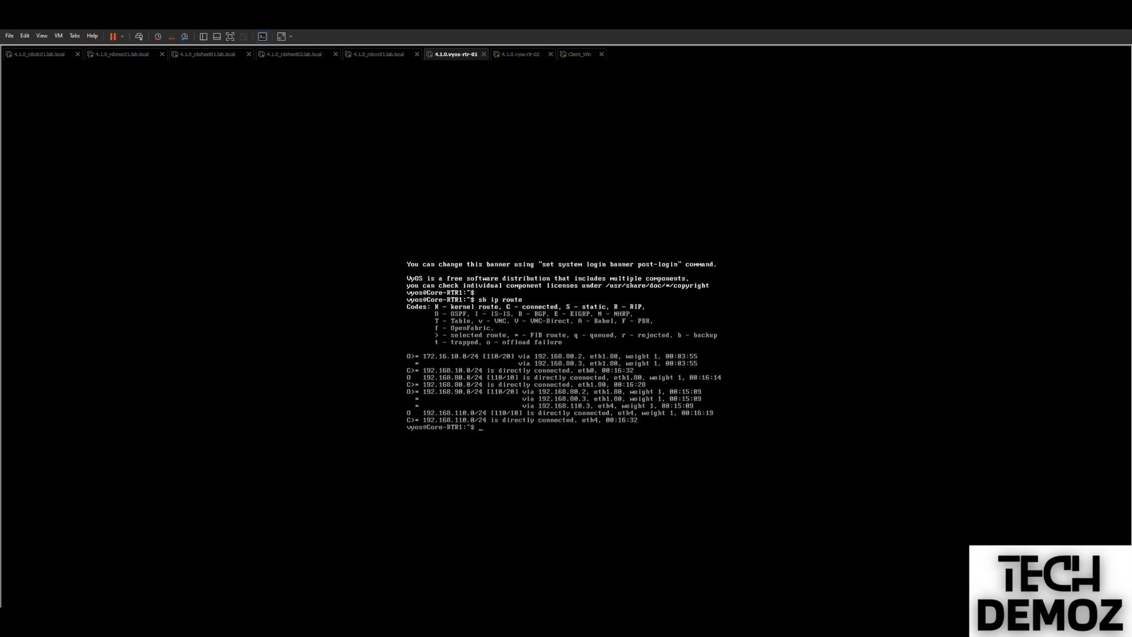
key("ctrl+alt")
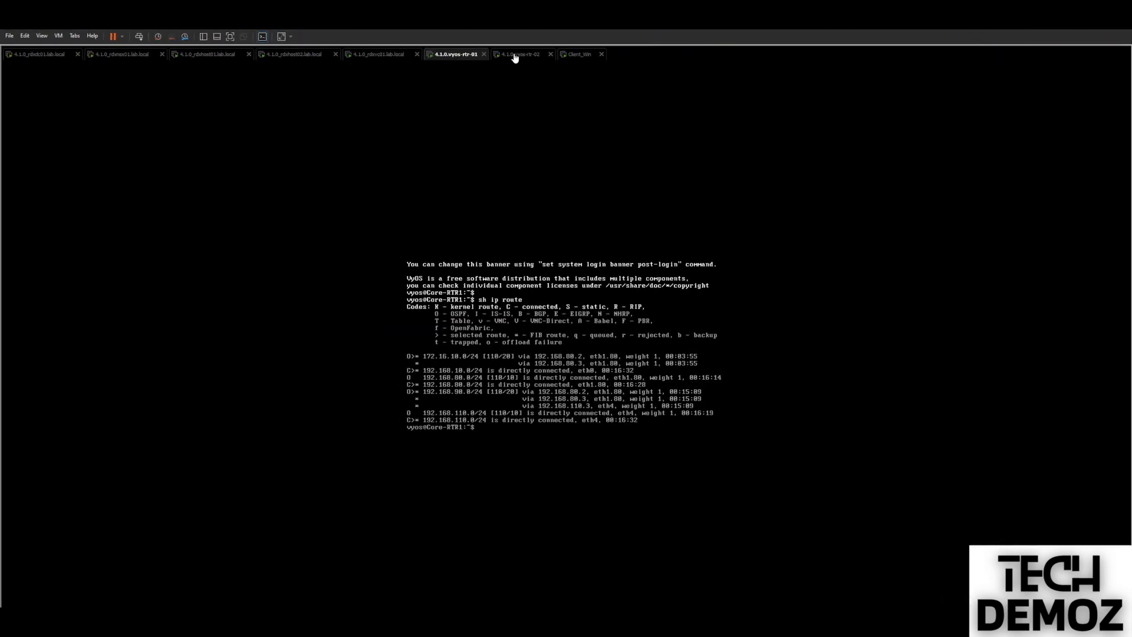
Log in to Core-RTR2 and run 'sh ip route', showing OSPF routes to 172.16.10.0/24 and 192.168.80.0/24.
left_click(514, 57)
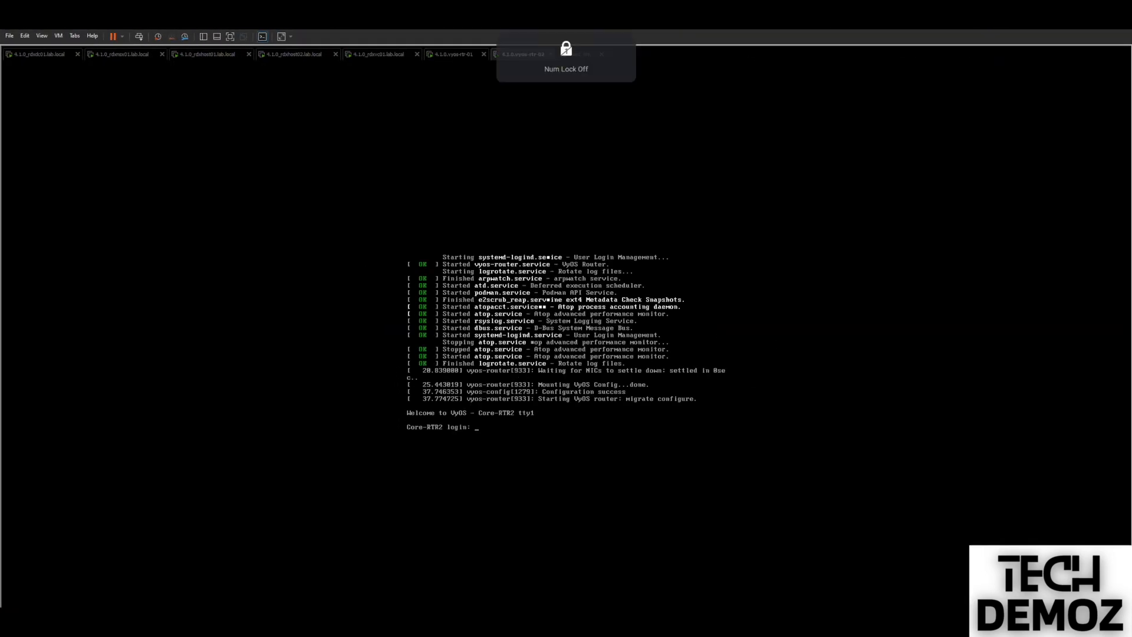
type("vyos")
key("Return")
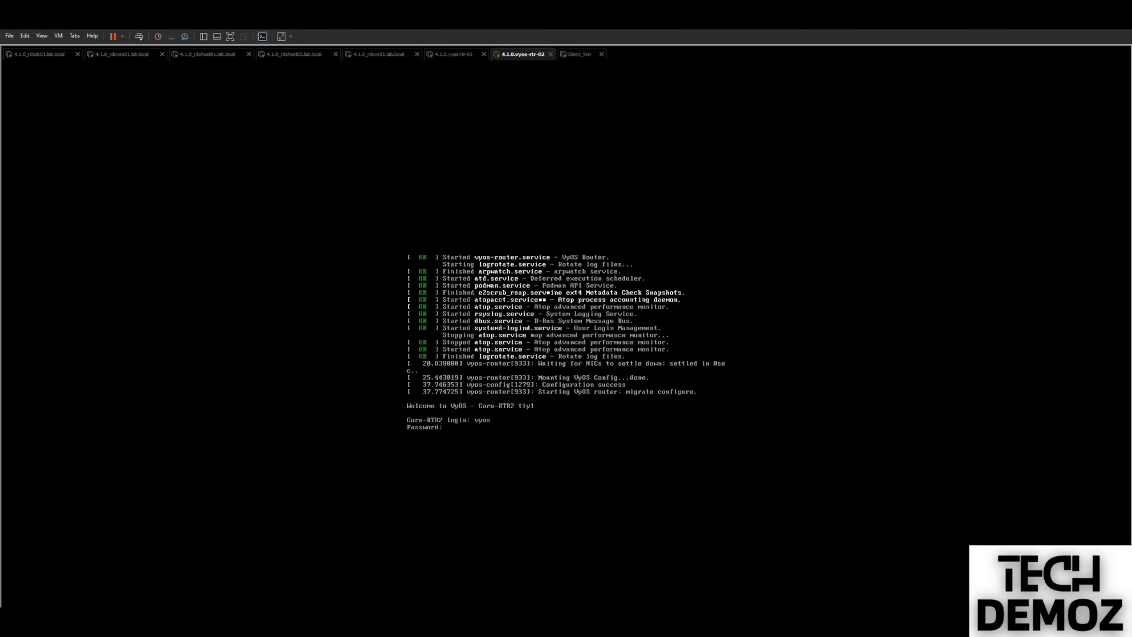
type("vyos")
key("Return")
key("Return")
type("sh ip route")
key("Return")
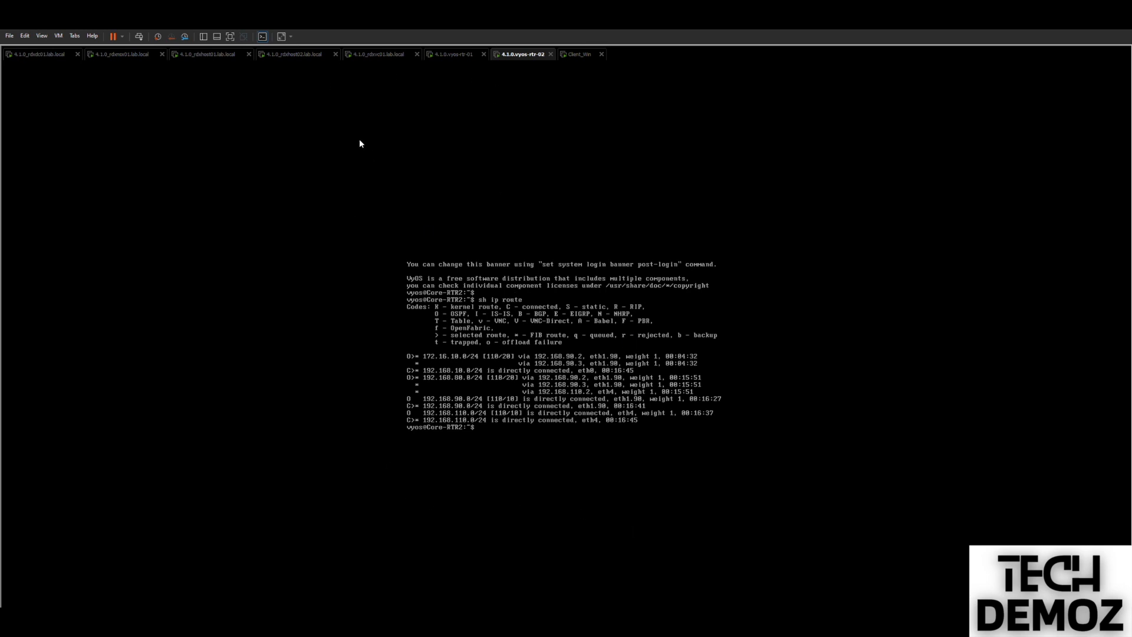
On rdxdc01, open the saved PuTTY SSH session to rdxedge01.lab.local.
left_click(35, 55)
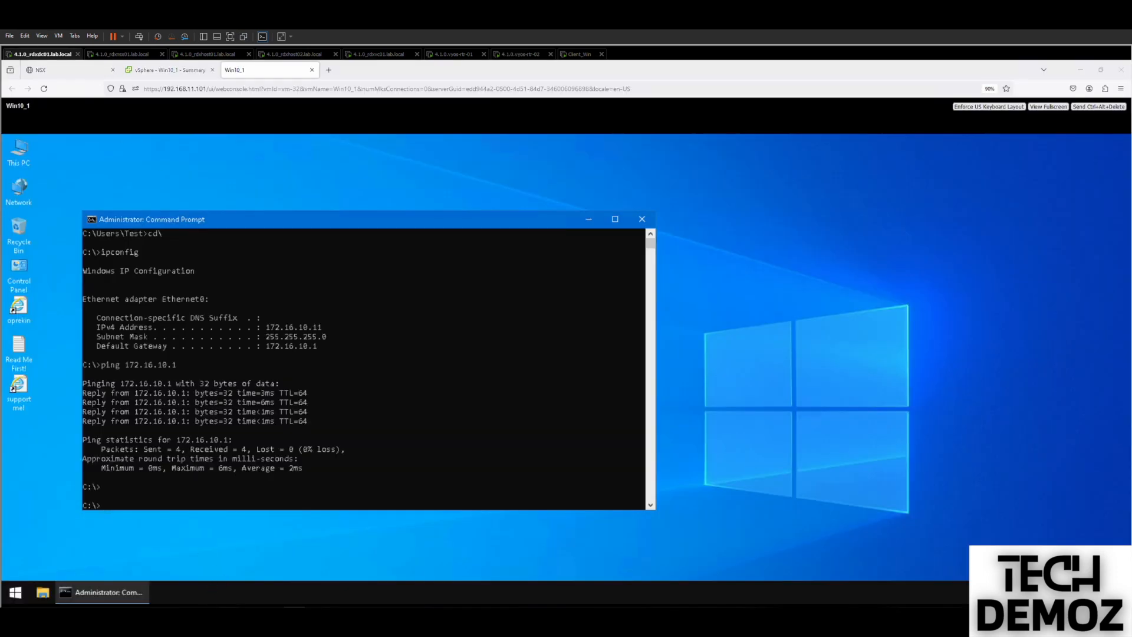
left_click(560, 373)
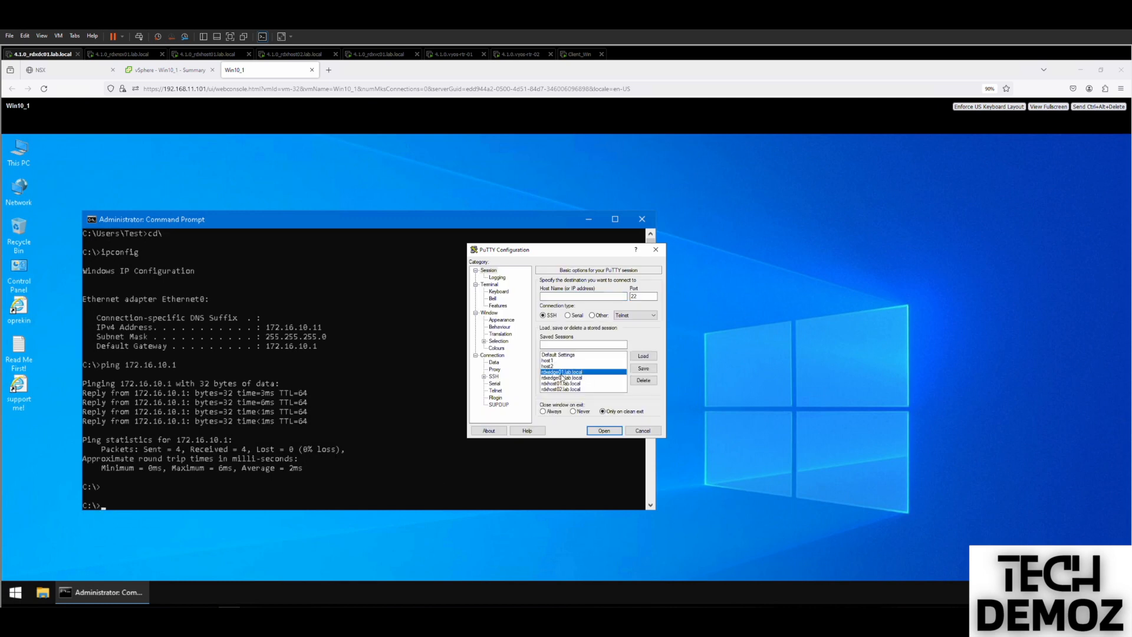
double_click(561, 374)
left_click_drag(210, 129, 407, 206)
Log in to the edge as admin, run 'get logical-router', and maximize the session.
left_click(364, 238)
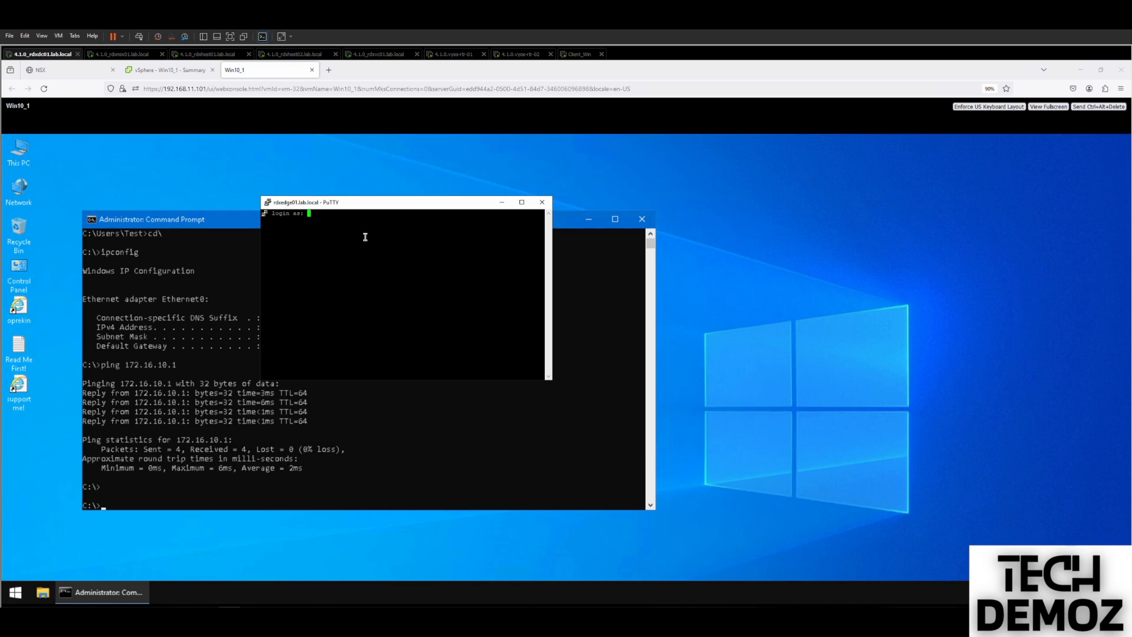
type("admin")
key("Return")
key("Return")
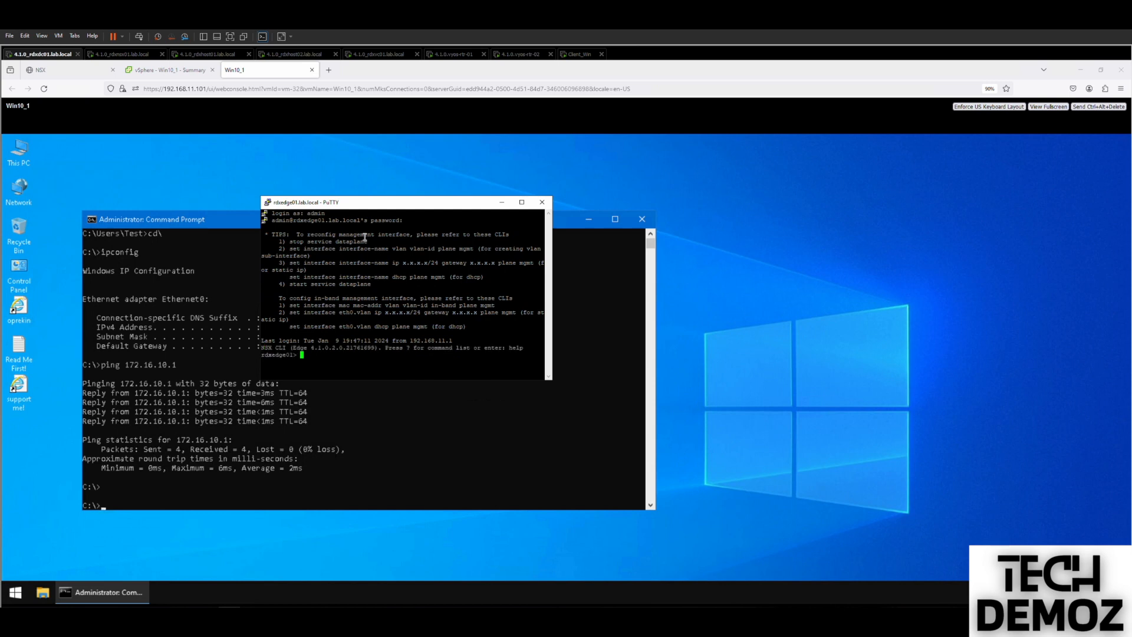
type("get logical-router")
key("Return")
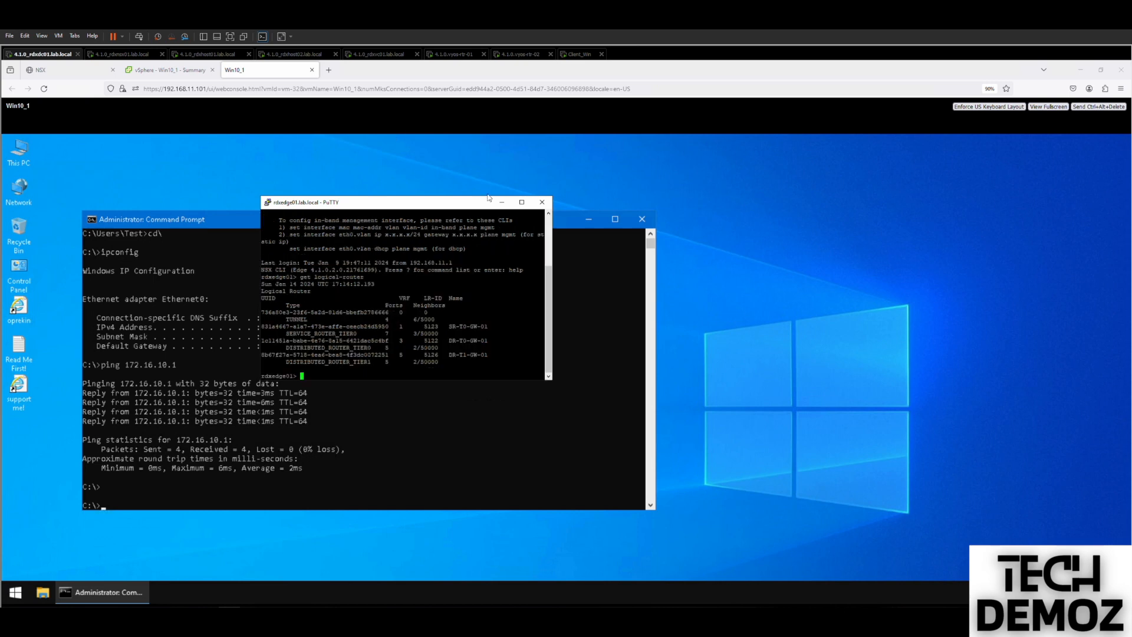
left_click(521, 202)
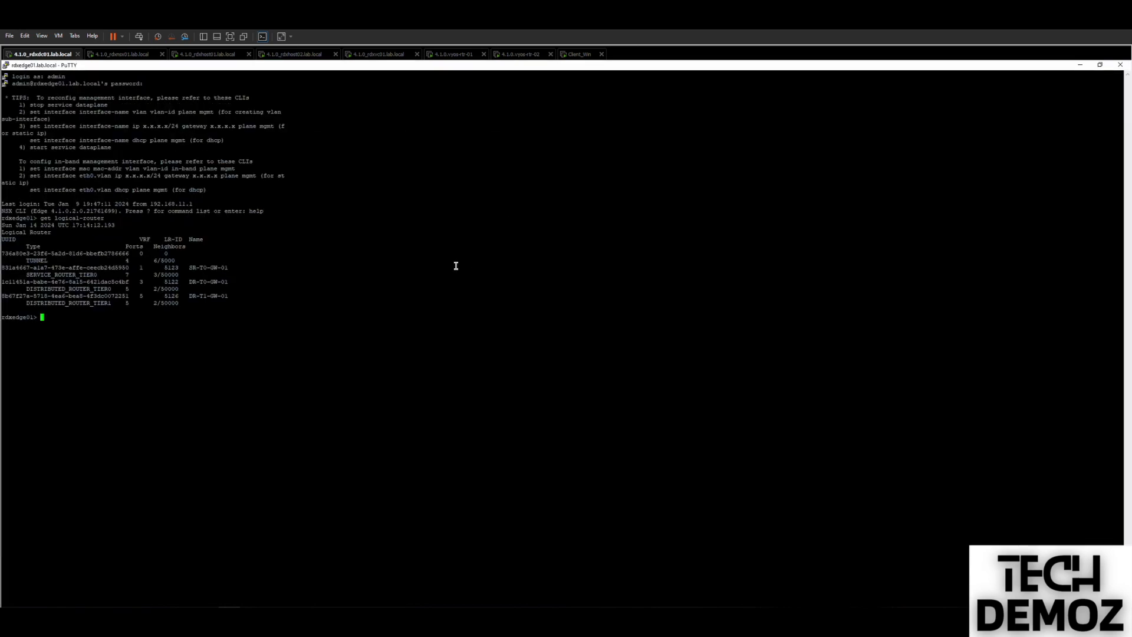
Rerun 'get logical-router', enter 'vrf 1' for the Tier-0 service router, and run 'get route'.
key("Up")
key("Return")
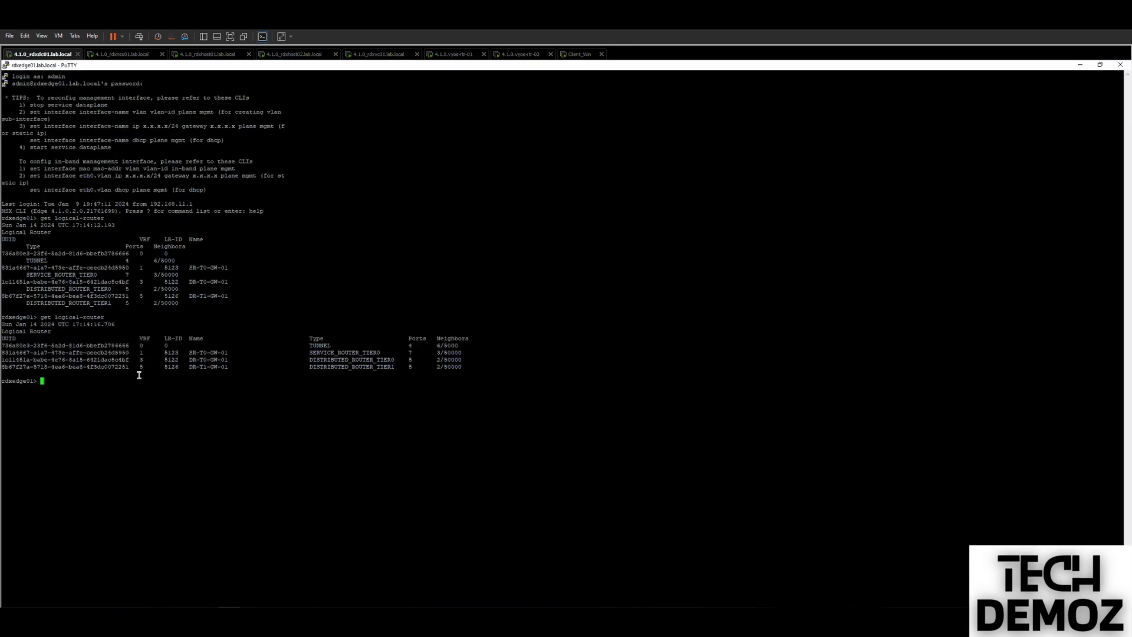
double_click(141, 352)
type("vr f1")
key("Return")
type("vrf 1")
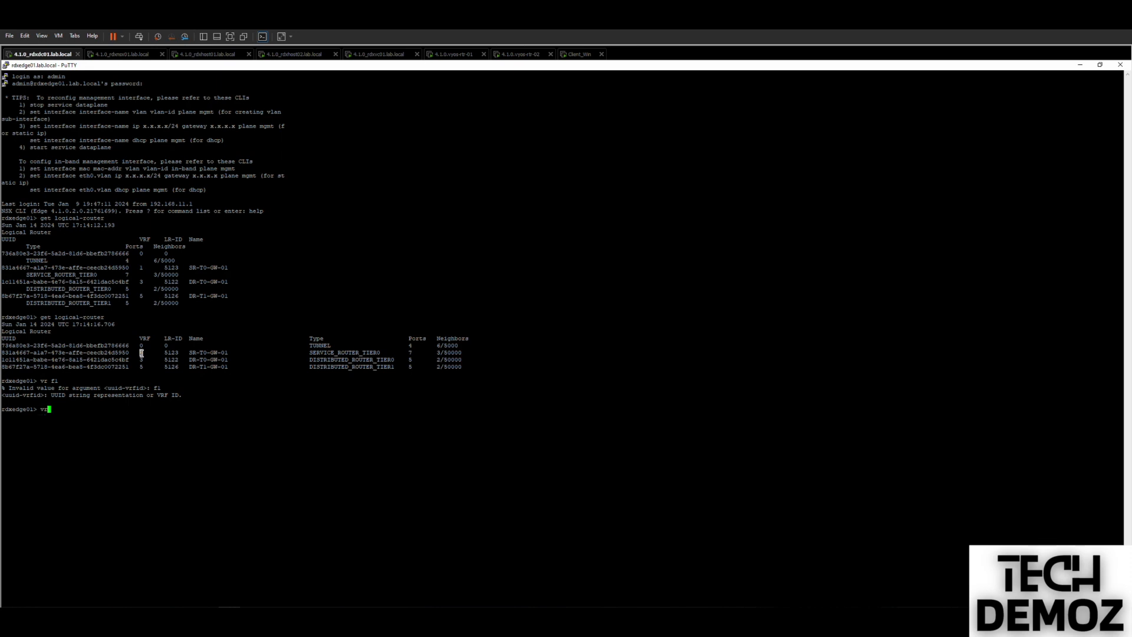
key("Return")
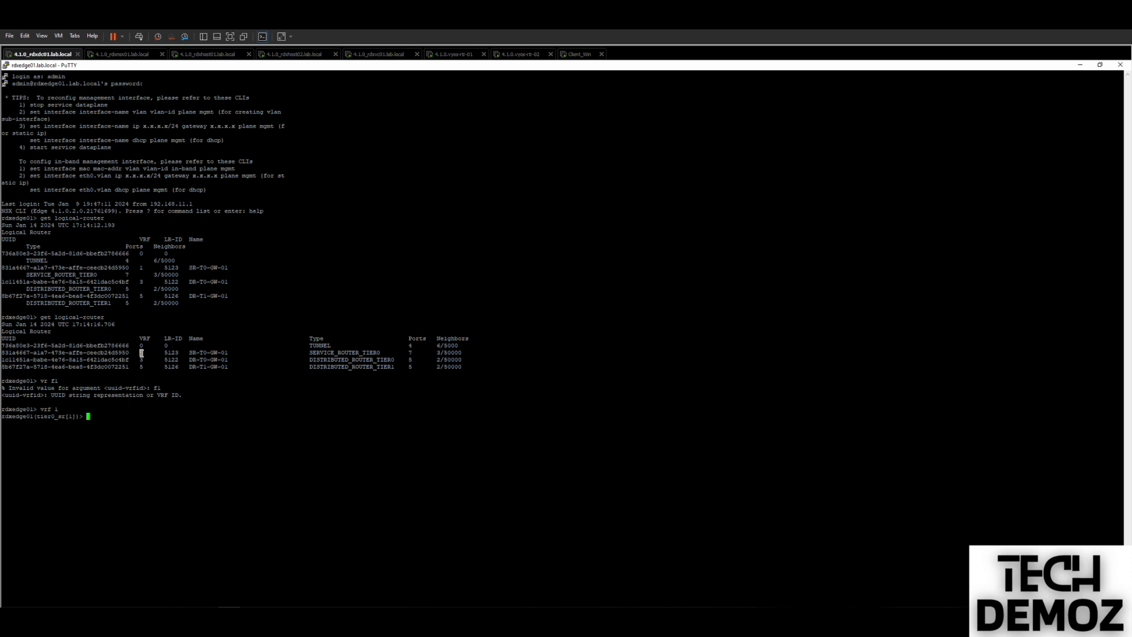
type("get route")
key("Return")
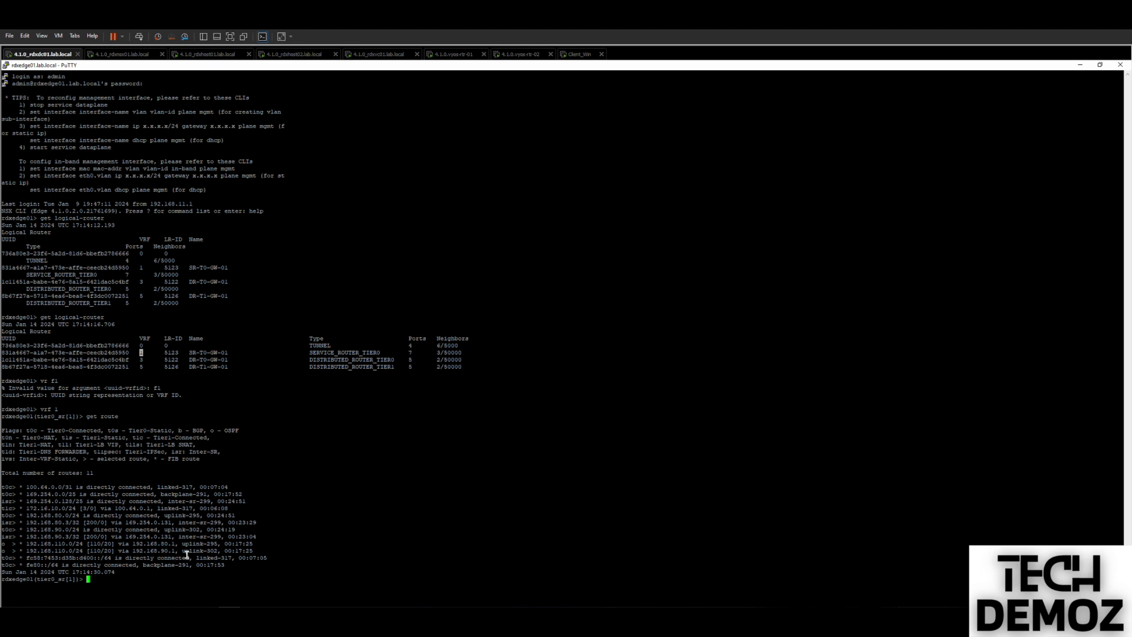
Highlight the OSPF routes to 192.168.110.0/24 via uplink-295 and uplink-302, then minimize PuTTY.
left_click_drag(254, 550, 6, 542)
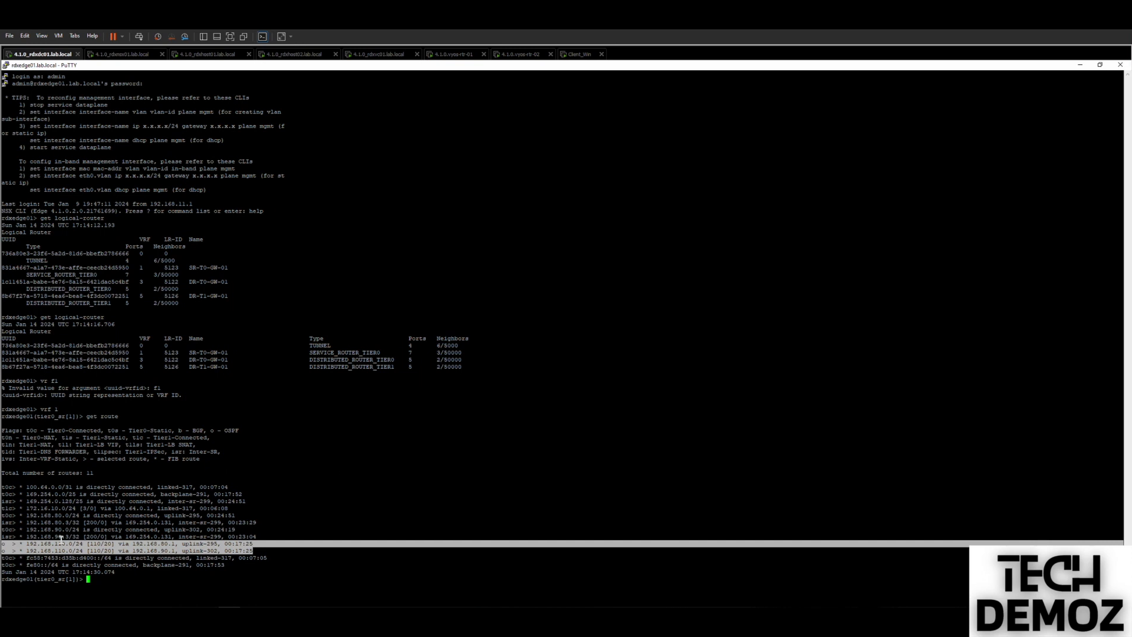
double_click(201, 543)
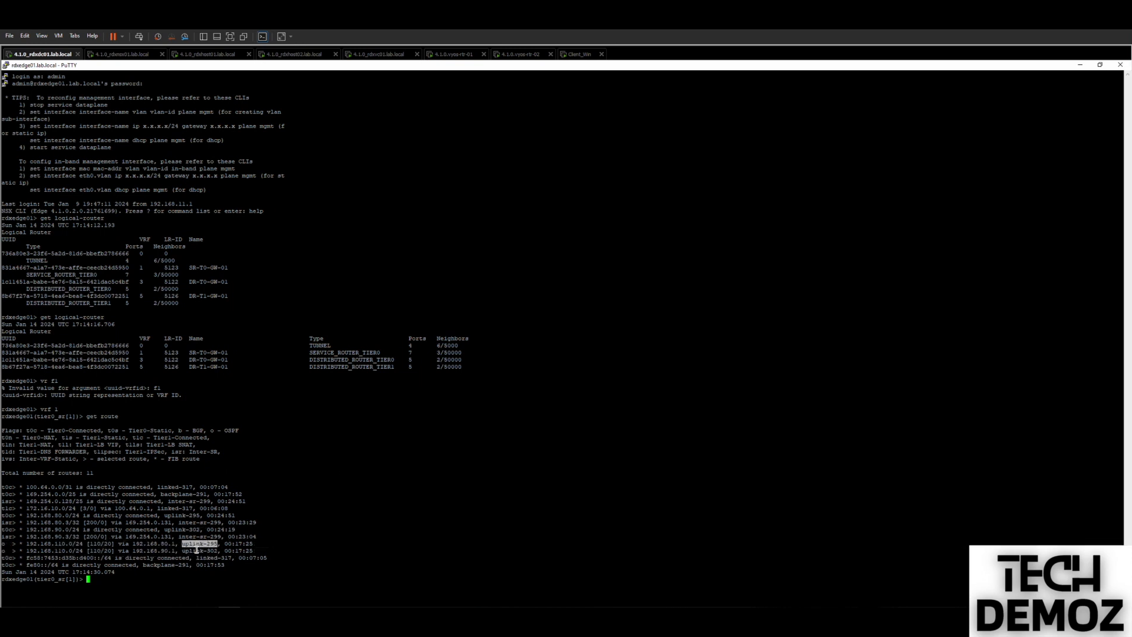
left_click(196, 550)
double_click(196, 550)
left_click(1080, 67)
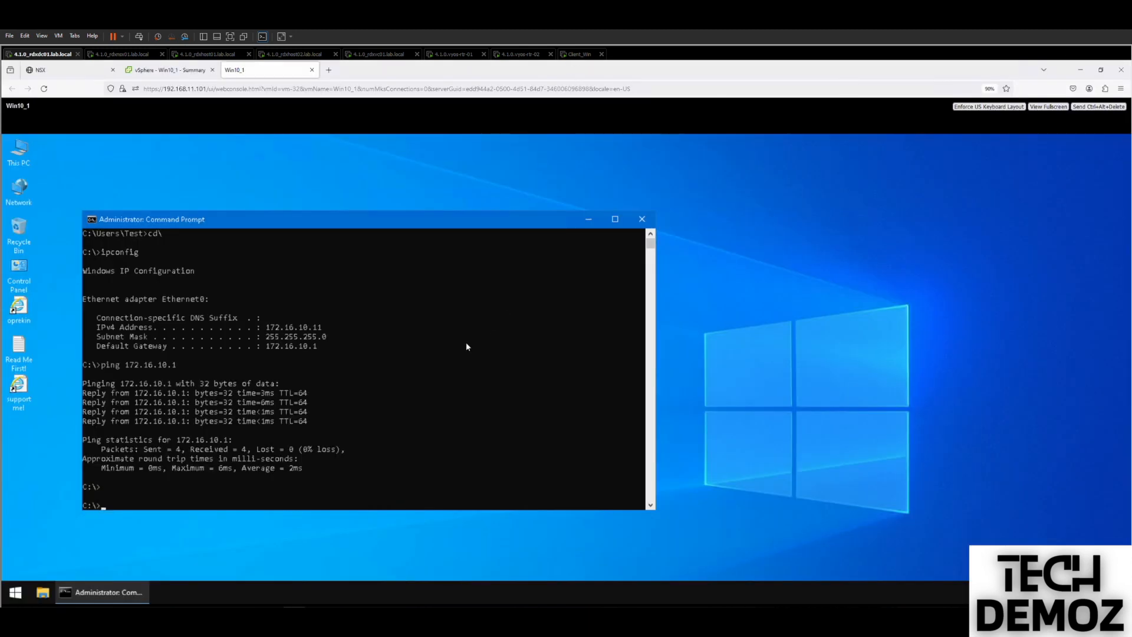
Run 'ping 192.168.110.12 -t' on Win10_1, getting TTL=125 replies, then move to Client_Win.
left_click(369, 367)
key("Return")
key("Return")
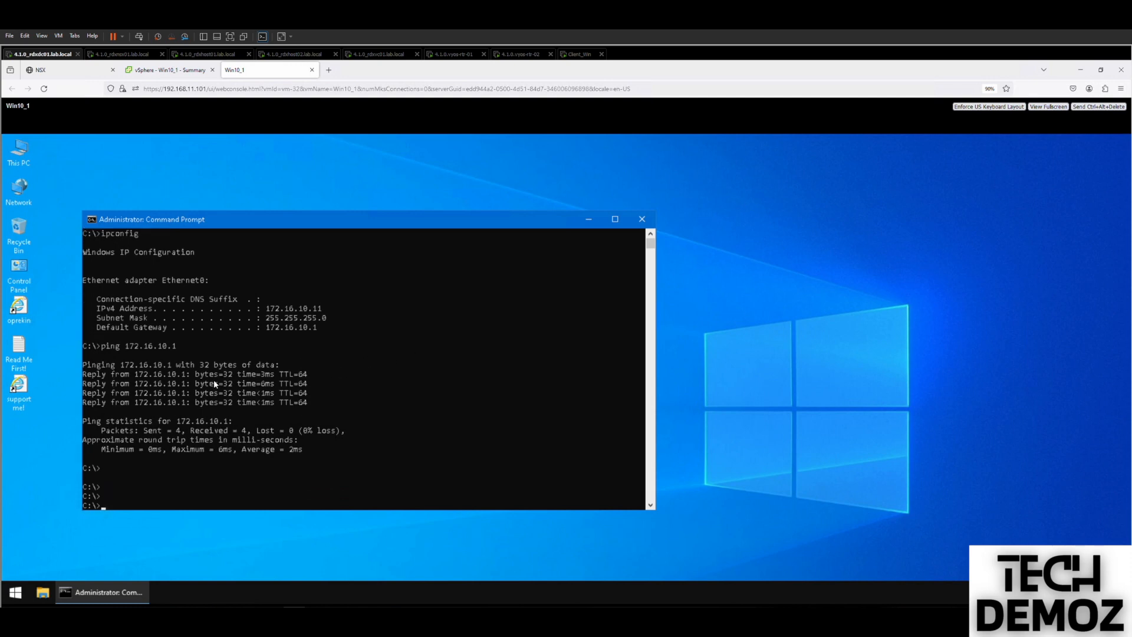
key("Return")
key("Return")
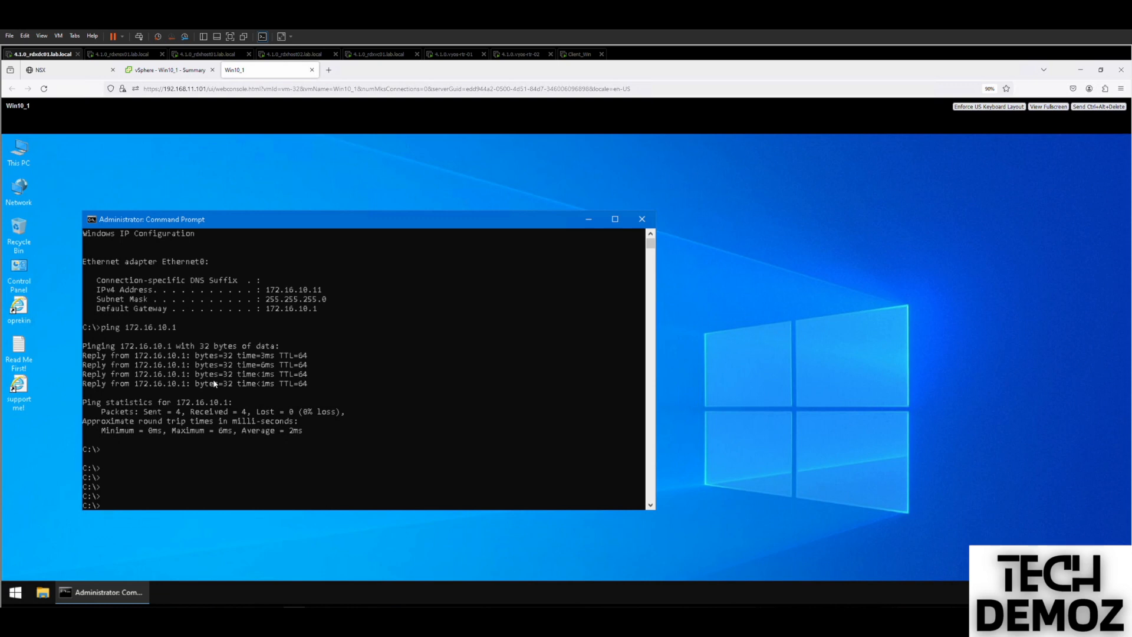
type("ping  192.168.110")
type(".12")
type("-t")
key("Return")
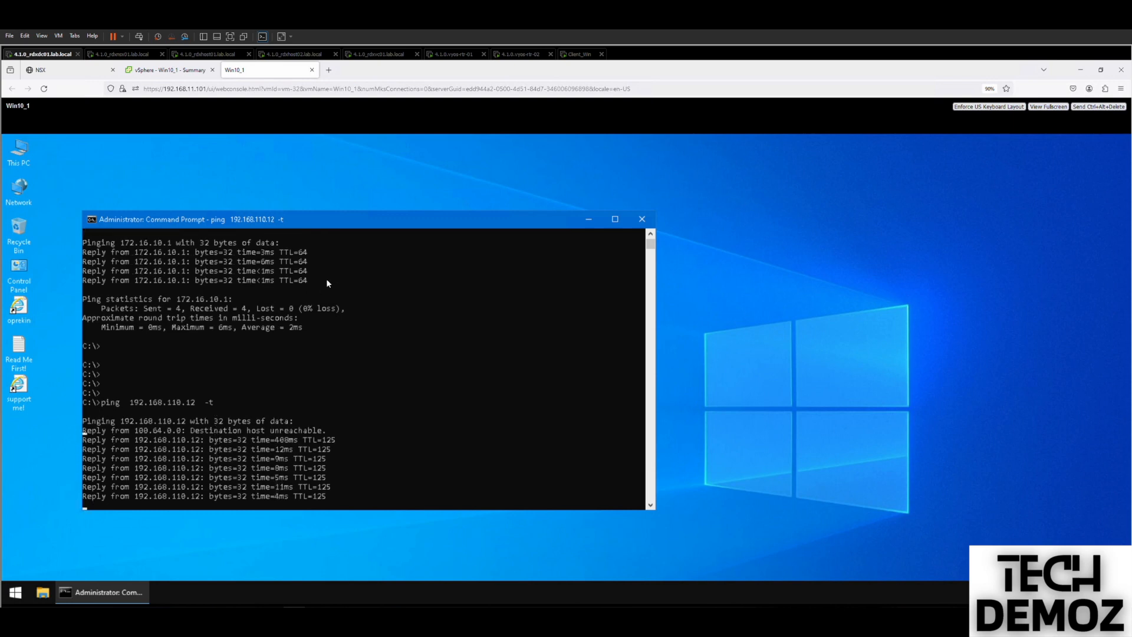
left_click(581, 56)
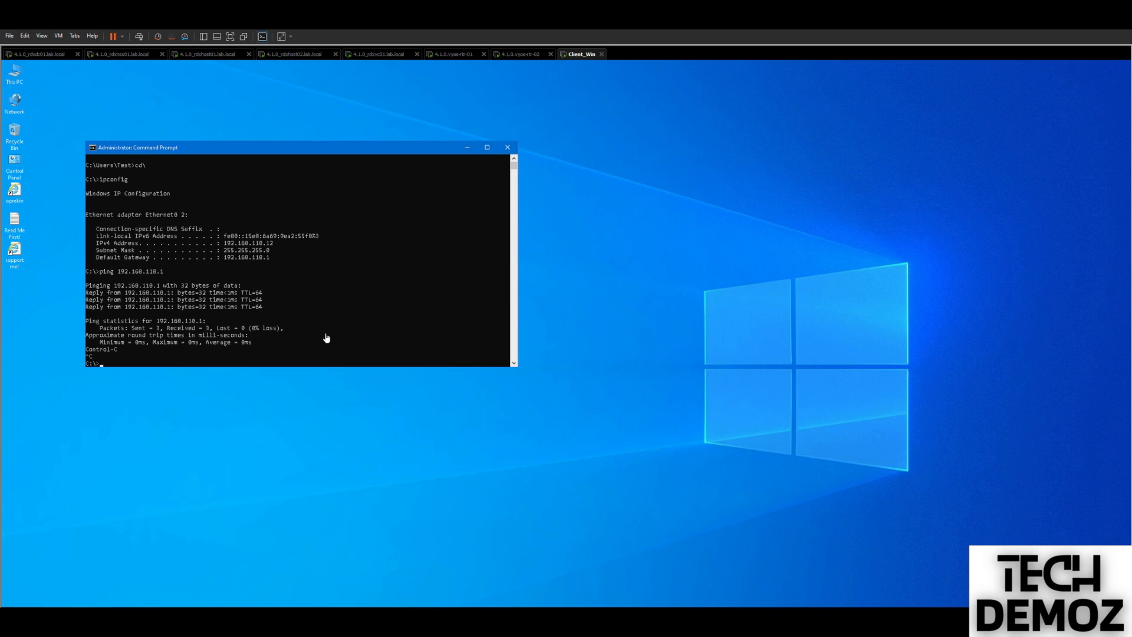
On Client_Win, continuously ping 172.16.10.11, stop it, then run 'tracert -d 172.16.10.11'.
type("ping 192.168")
key("BackSpace")
key("BackSpace")
key("BackSpace")
key("BackSpace")
key("BackSpace")
key("BackSpace")
type("72.168.10.11 -t")
key("Return")
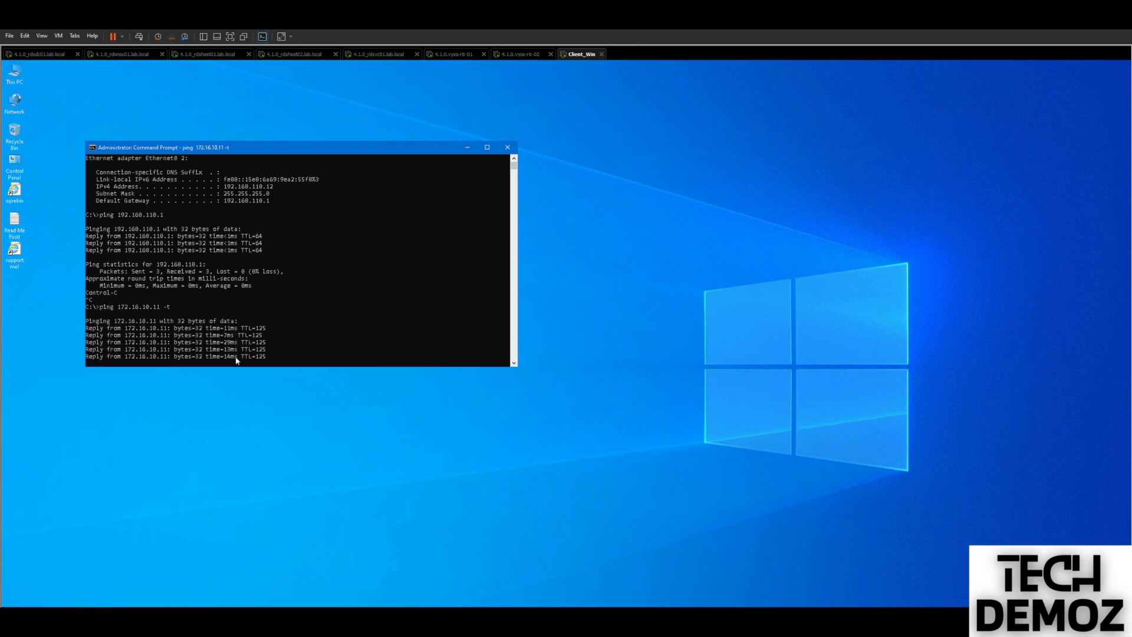
key("ctrl+c")
type("tracert")
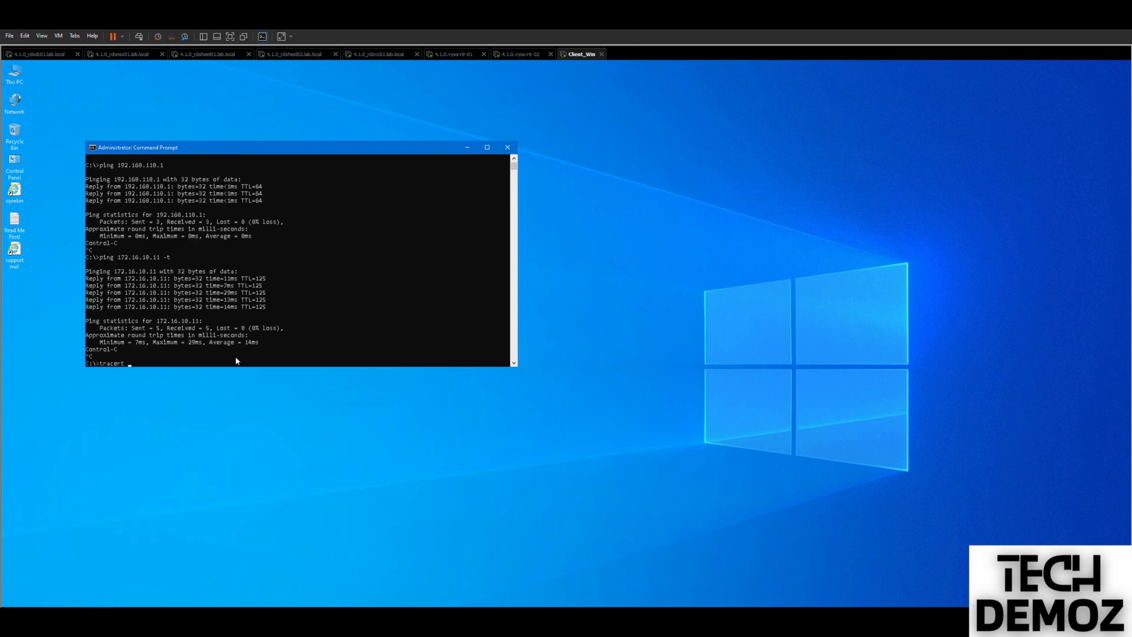
type(" -d 172.16.10.11")
key("Return")
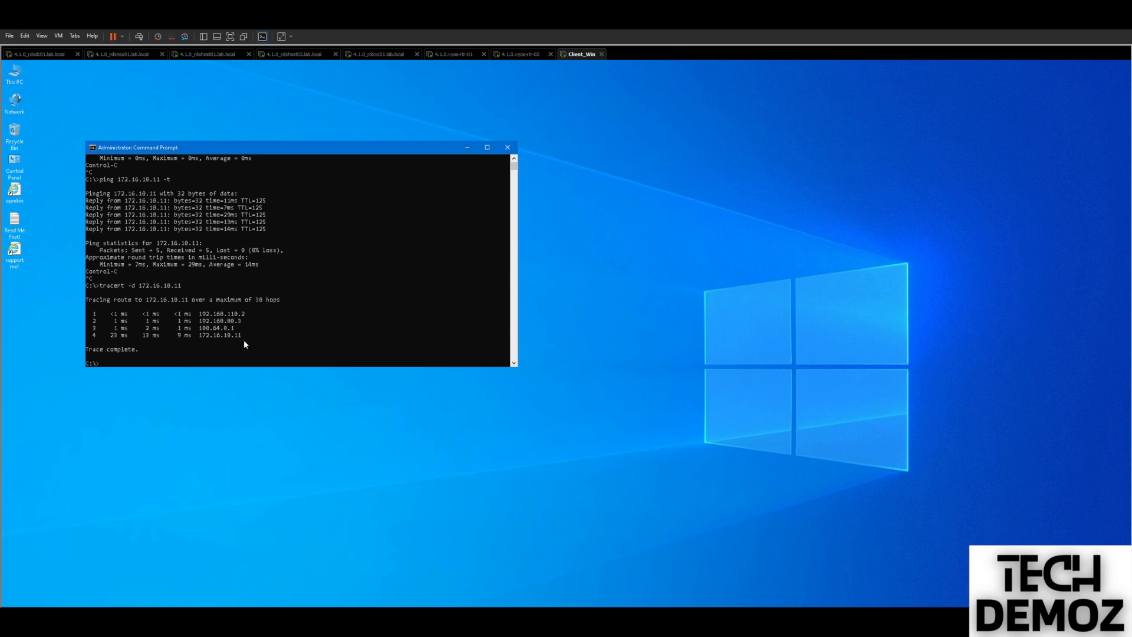
Back on Win10_1, stop the continuous ping to 192.168.110.12 and review the final replies.
left_click(22, 54)
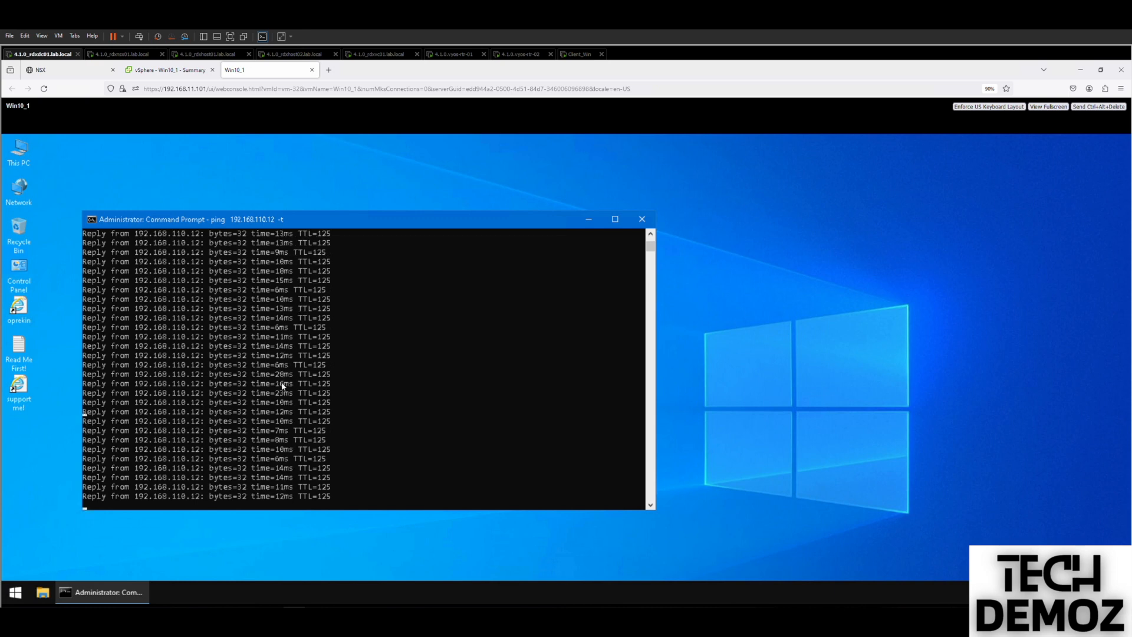
key("ctrl+c")
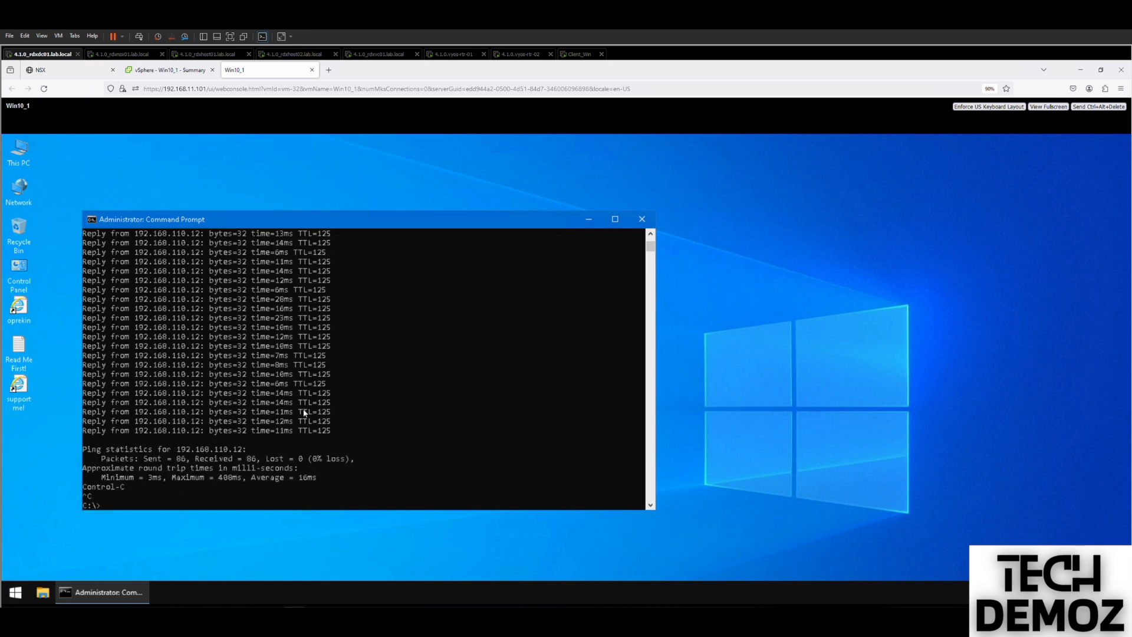
key("Return")
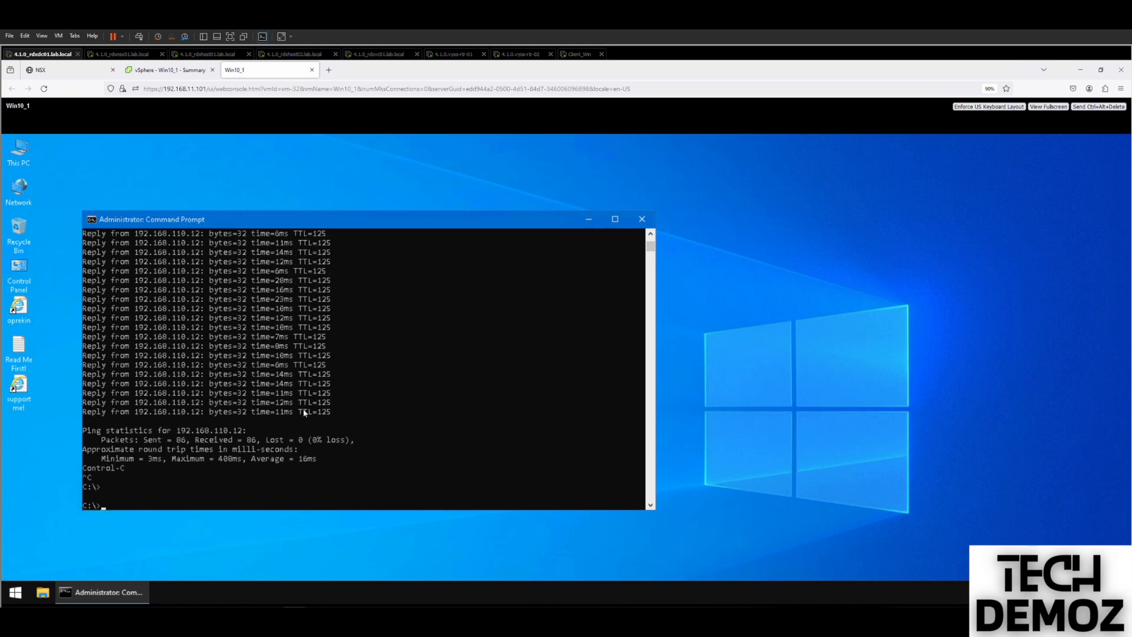
left_click_drag(306, 412, 289, 374)
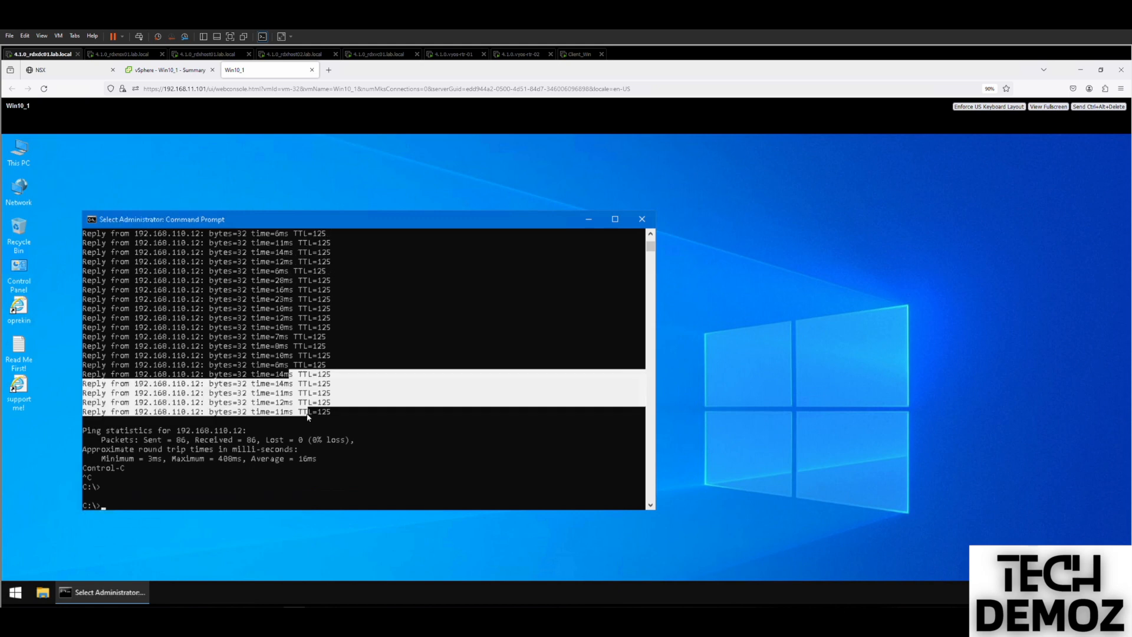
key("ctrl+c")
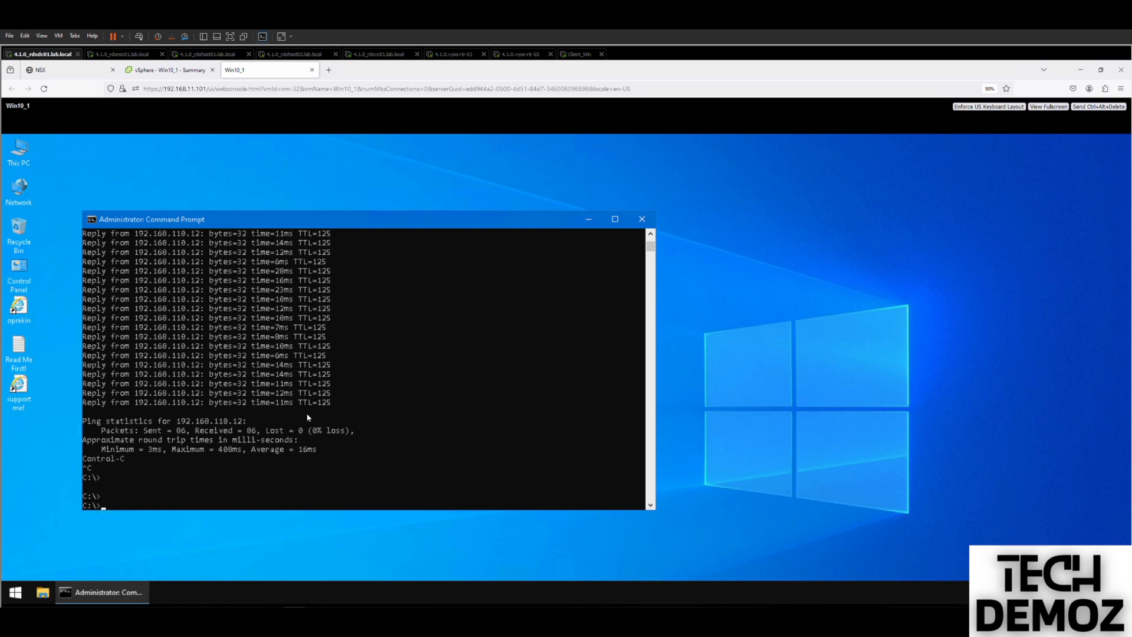
Run 'tracert -d 192.168.110.12' from Win10_1's command prompt.
type("tracert -d 192.168.110.12")
key("Return")
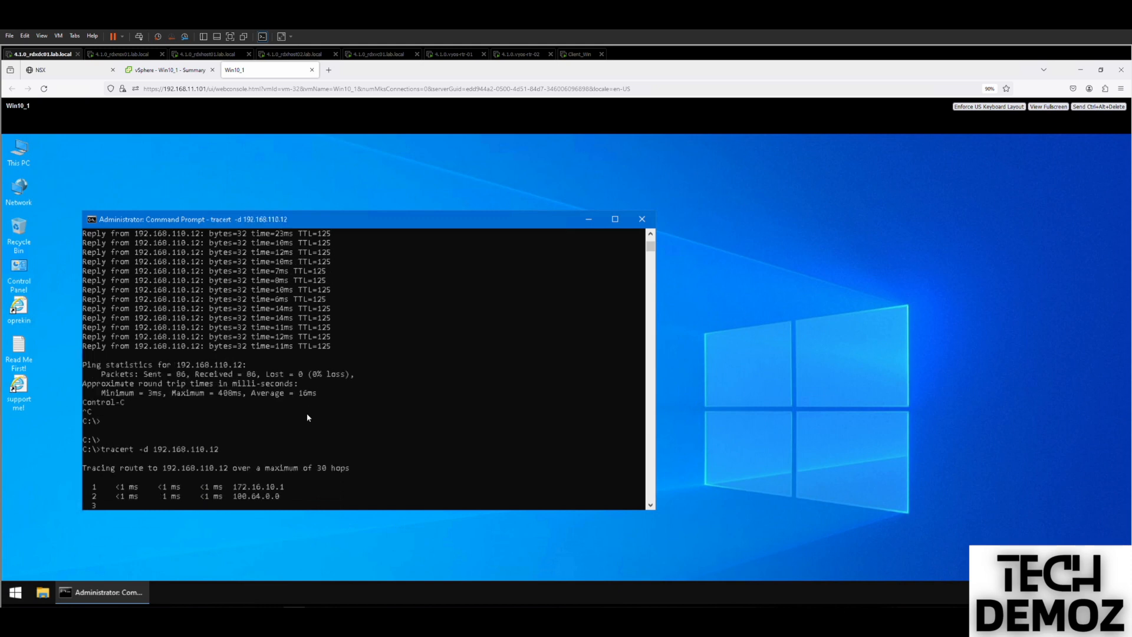